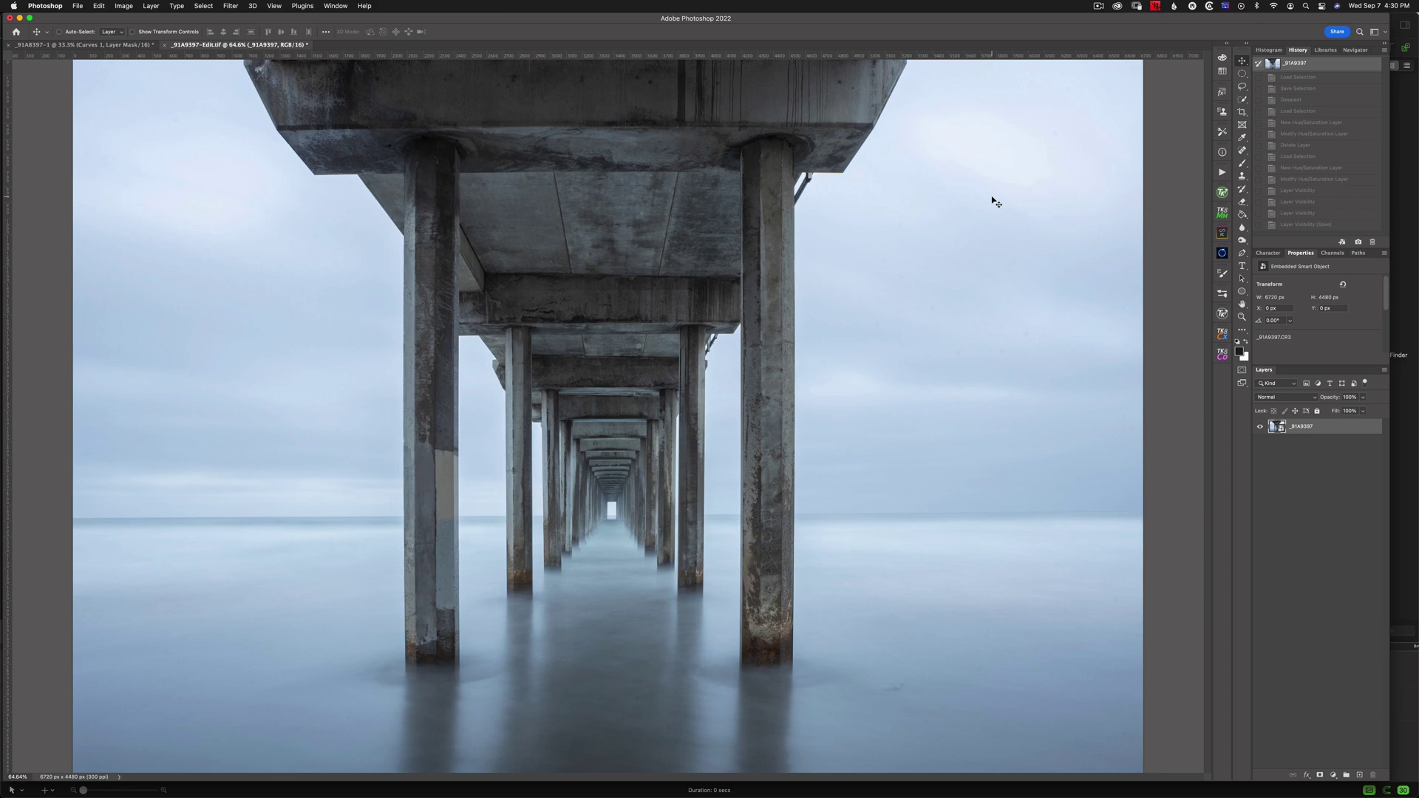
Make an independent New Smart Object via Copy of the _91A9397 copy layer
click(1179, 442)
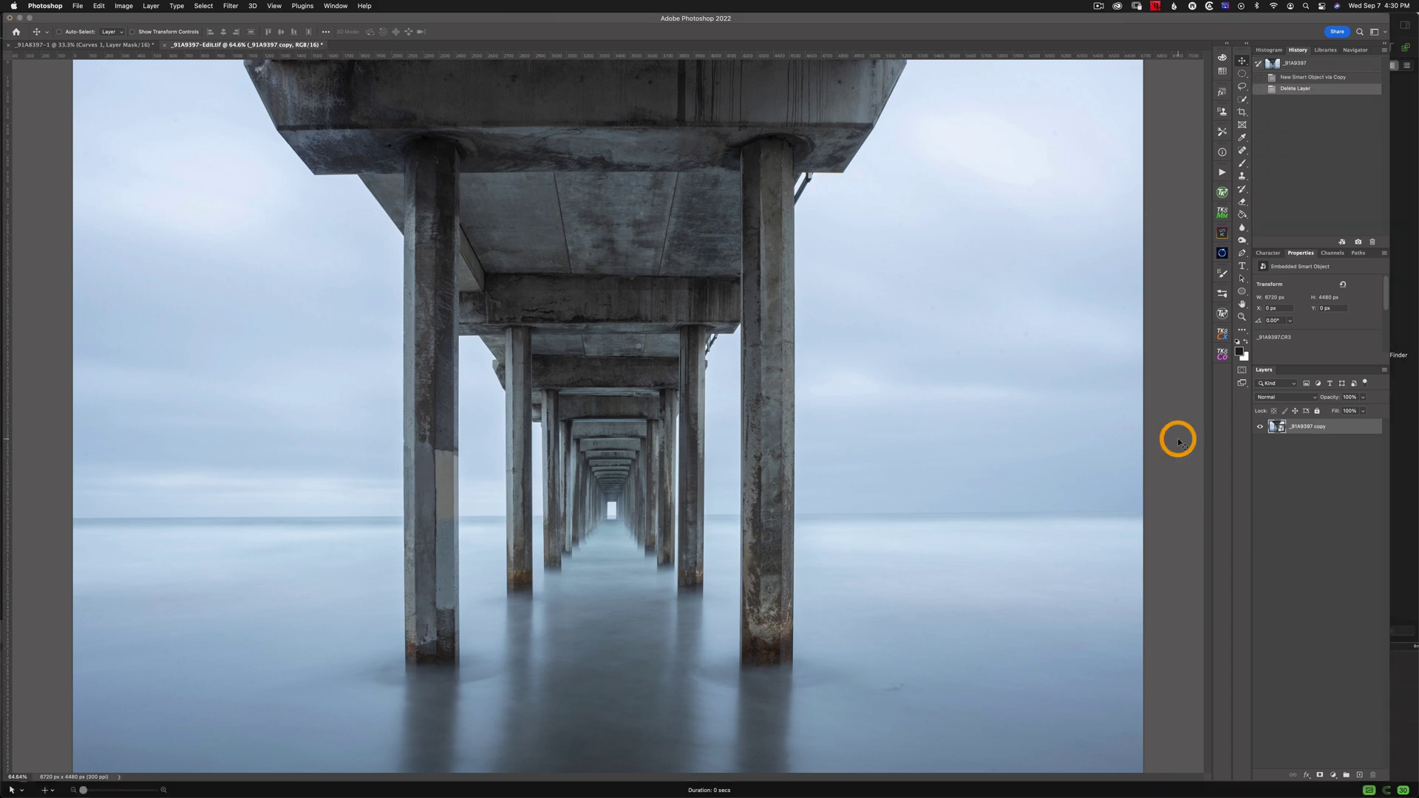
right_click(1308, 424)
click(1250, 404)
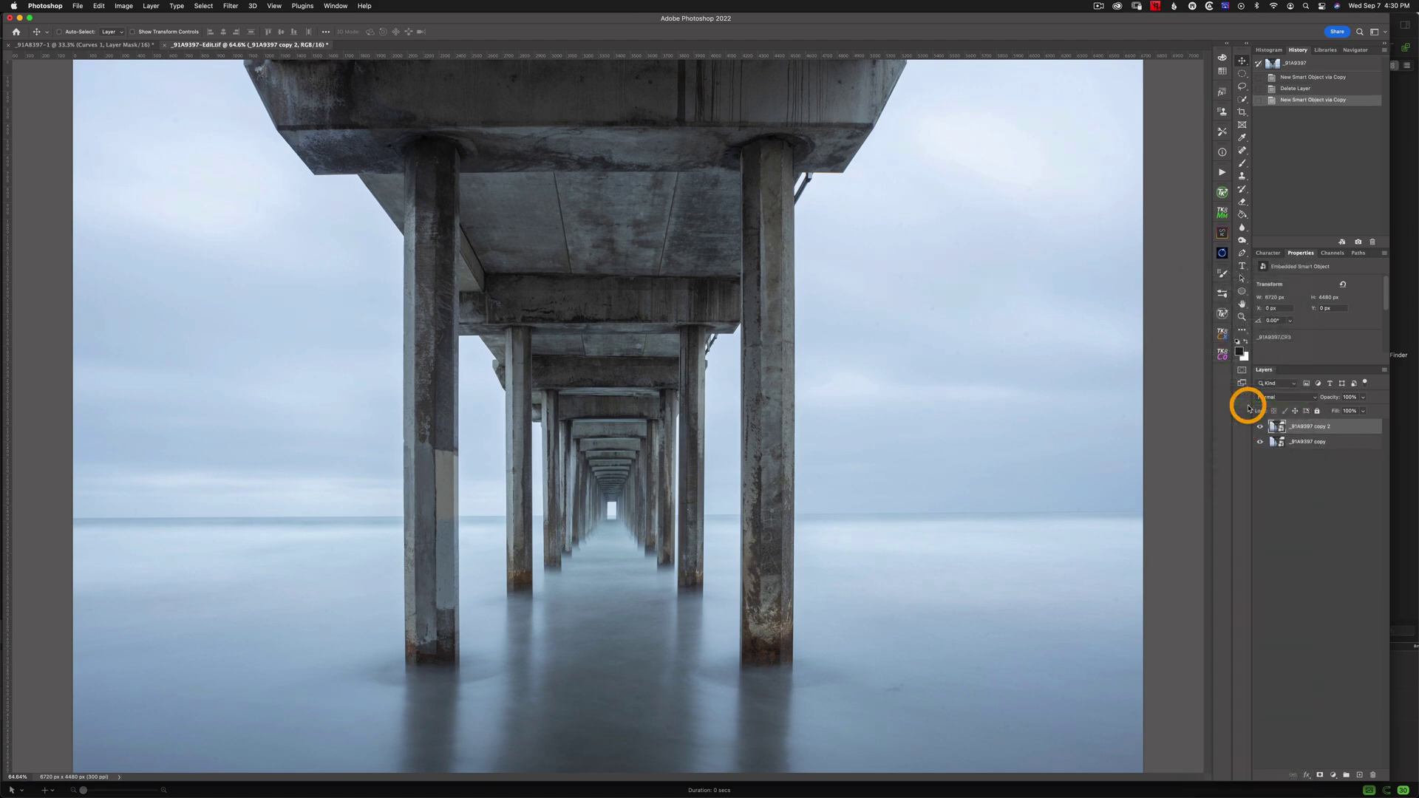
Warm the lower copy's Camera Raw white balance to Temperature 7050, Tint +25, and apply it
click(1283, 444)
double_click(1283, 443)
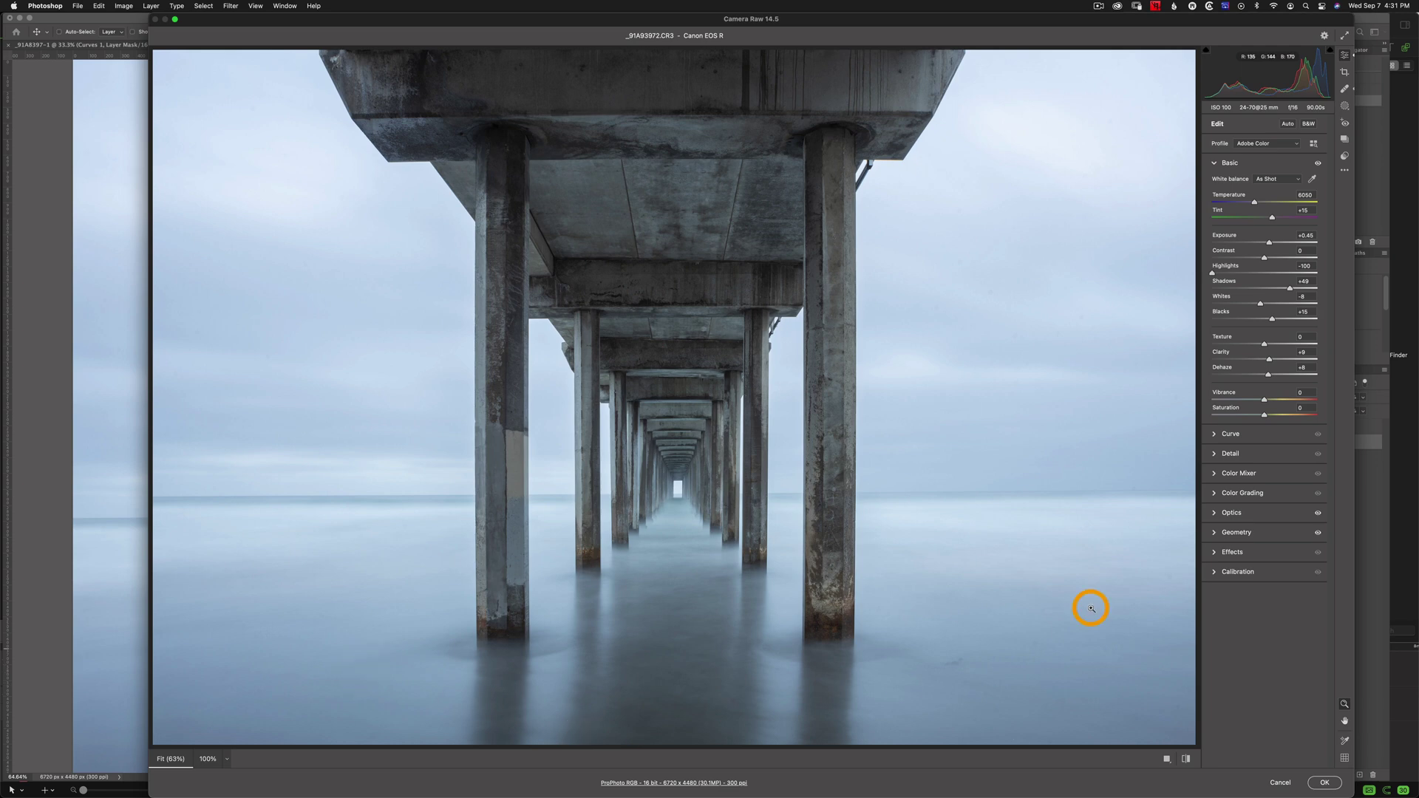
drag(1257, 200, 1277, 219)
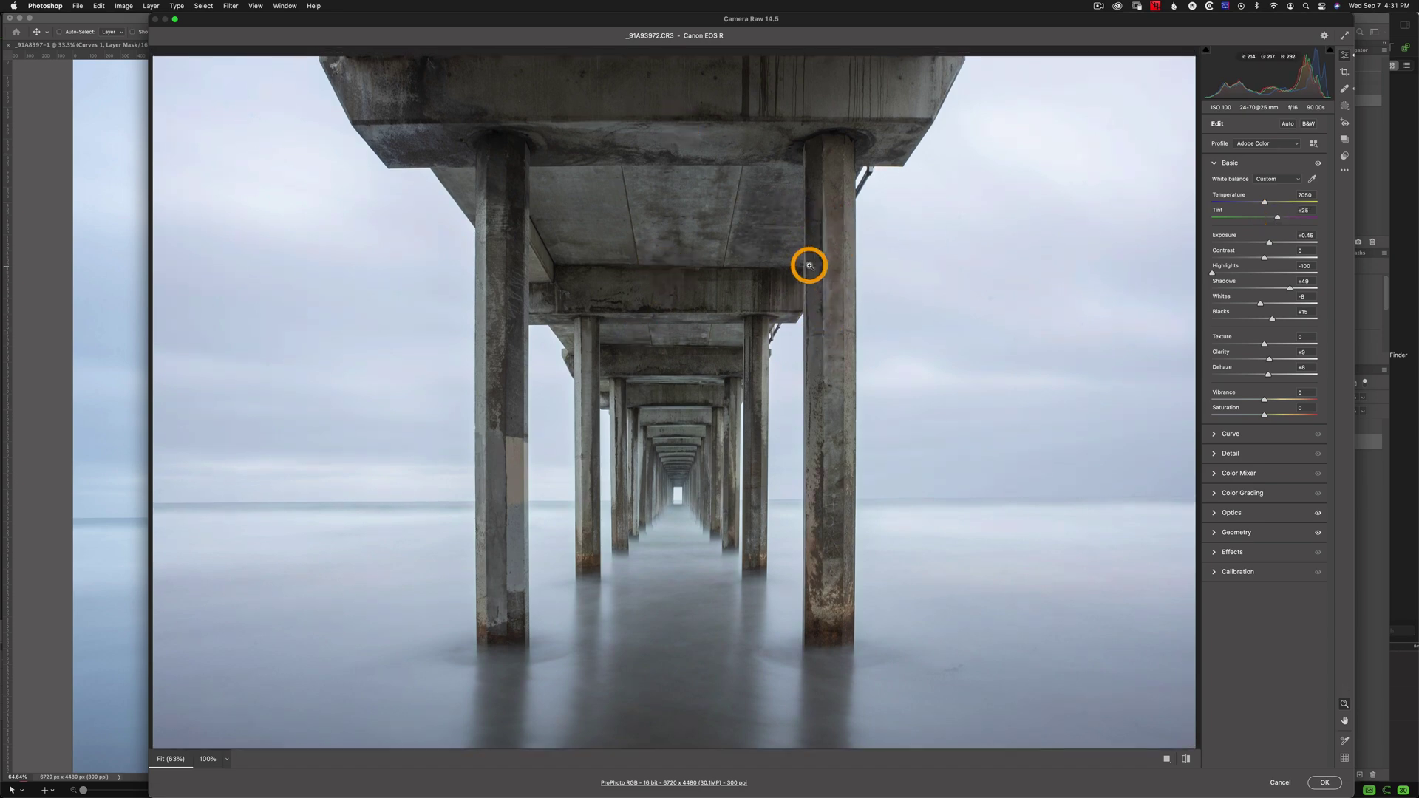
click(1324, 782)
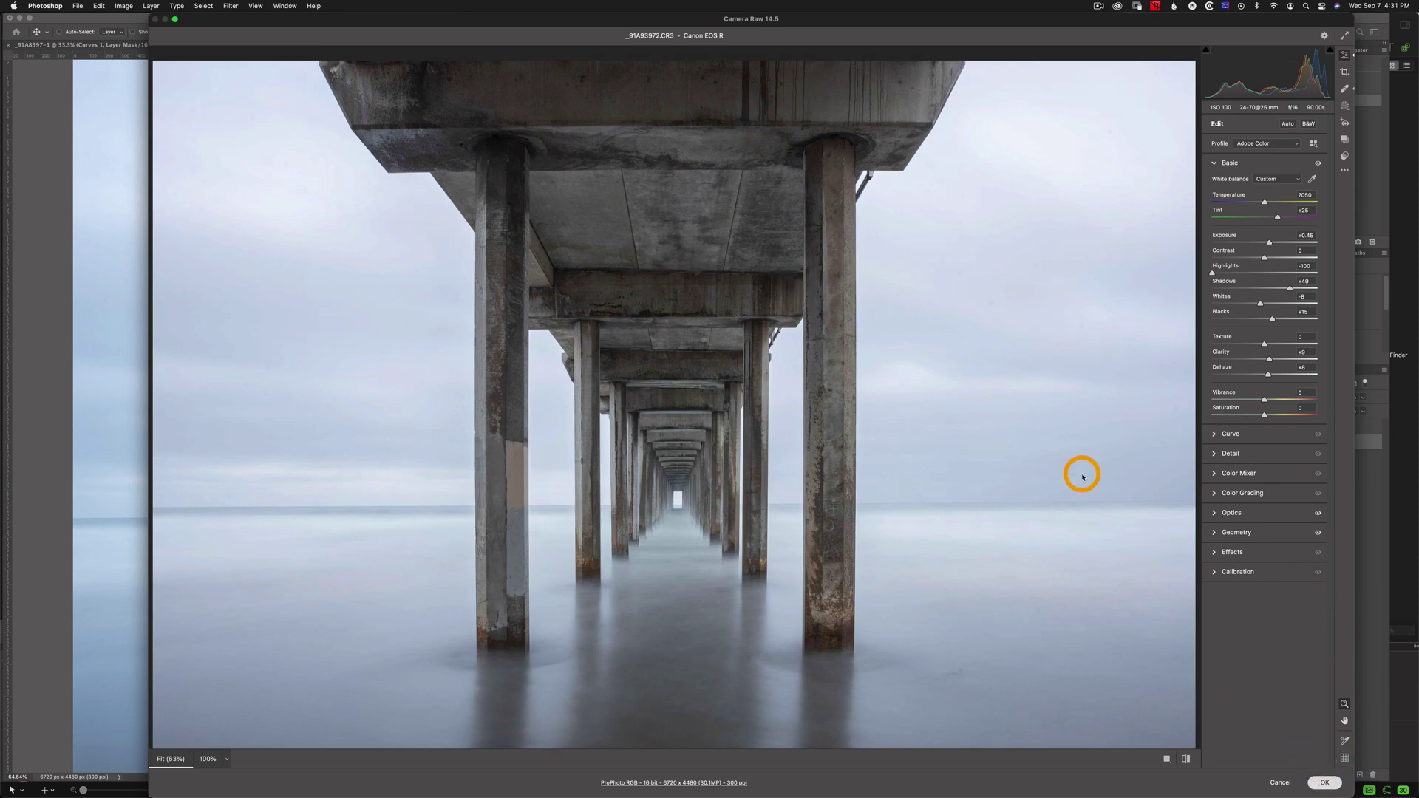
click(1301, 426)
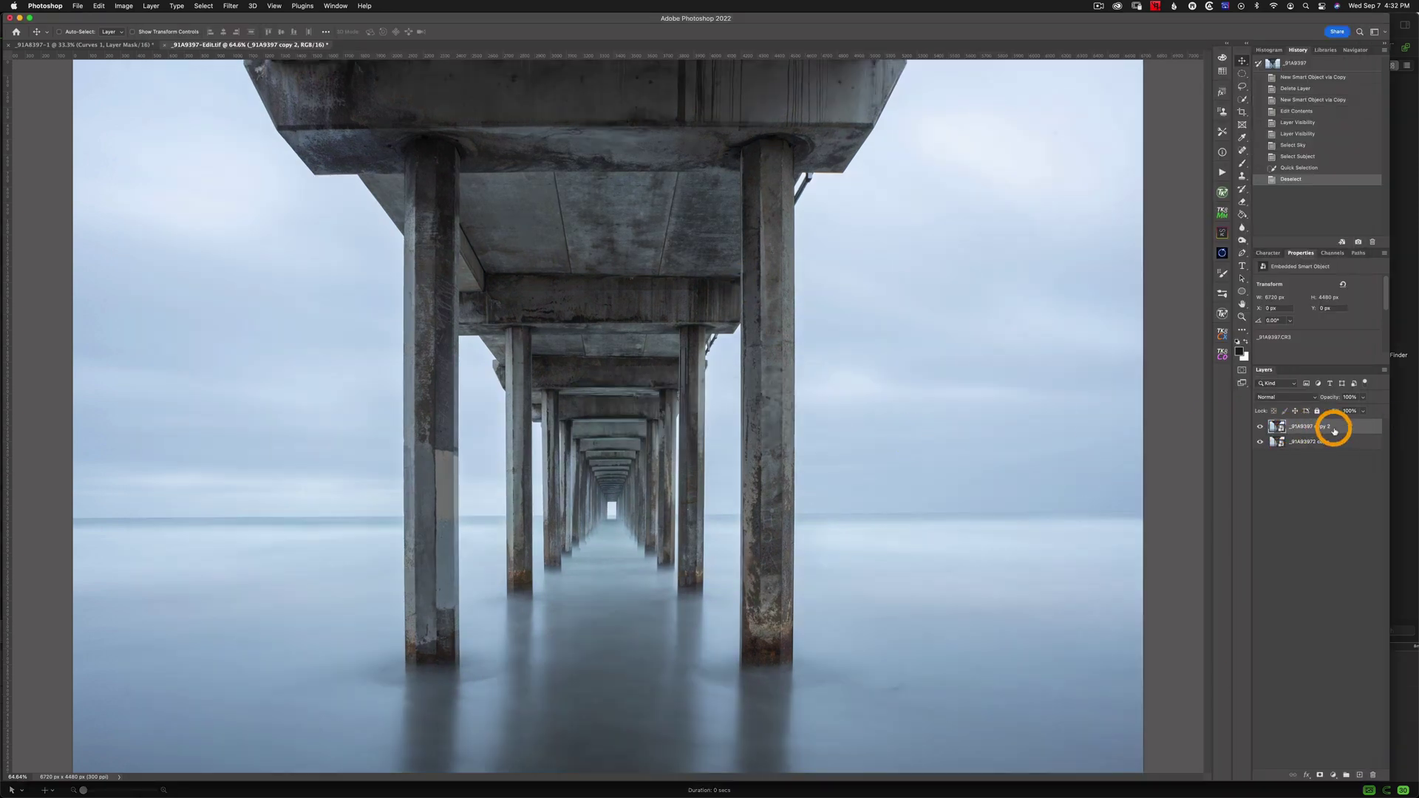
click(1261, 426)
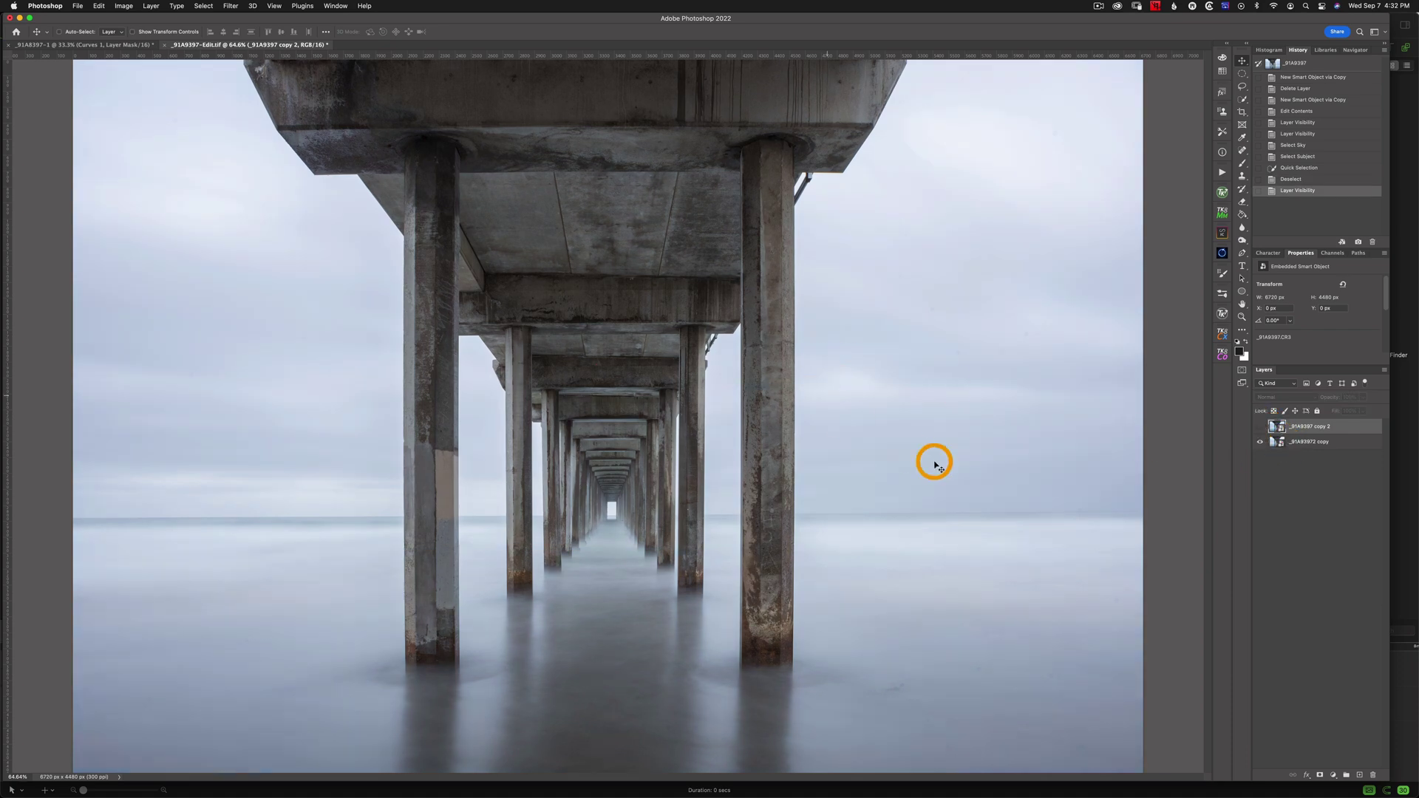
click(1260, 428)
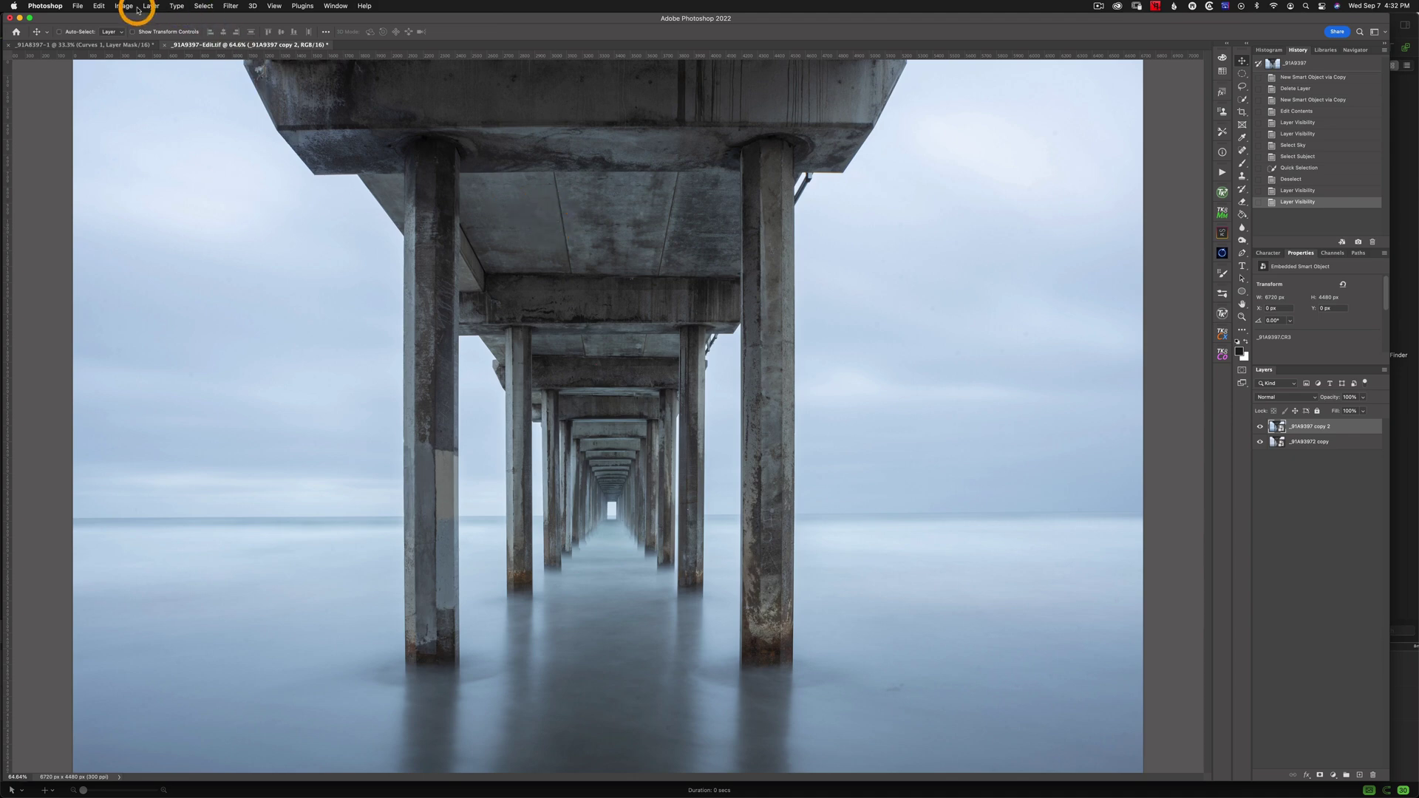
click(201, 6)
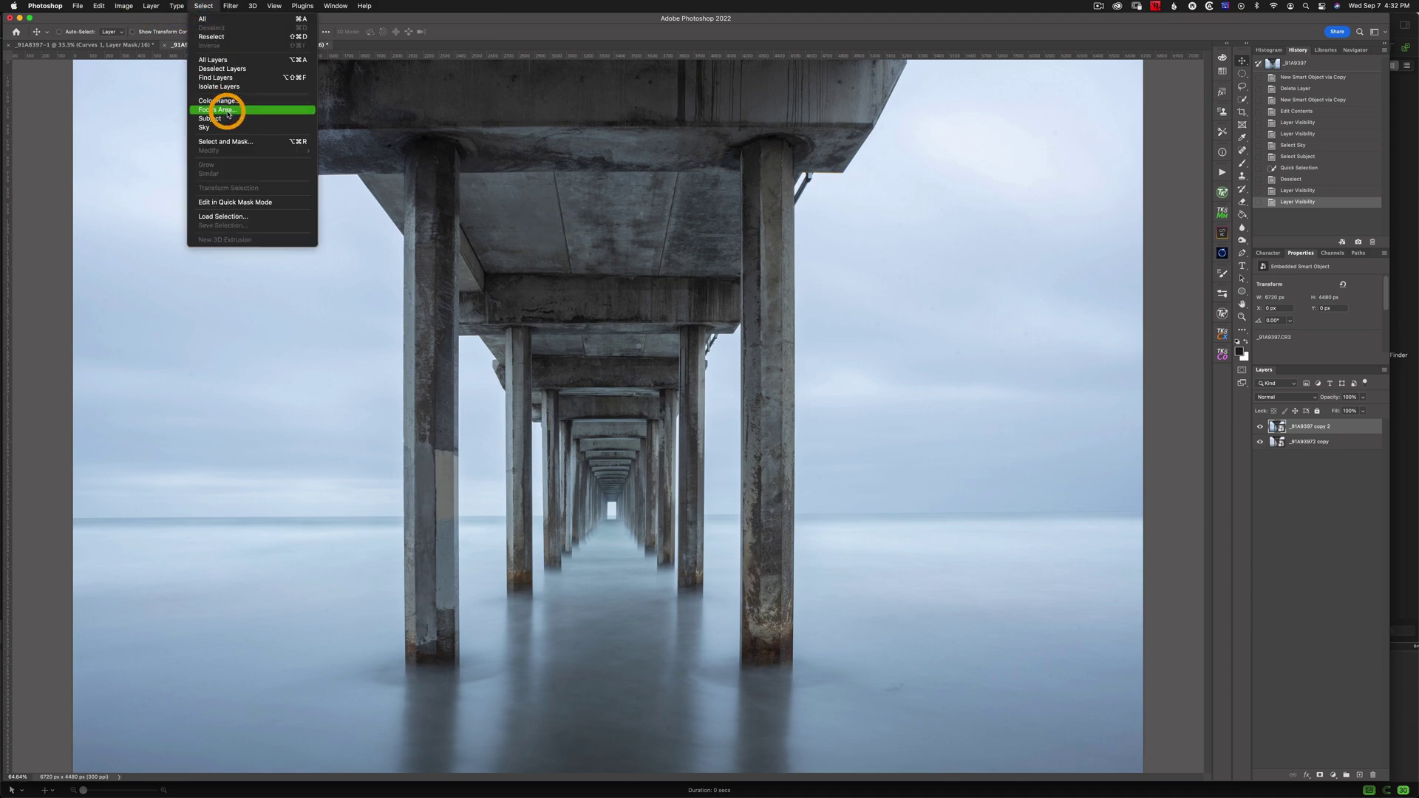
click(224, 127)
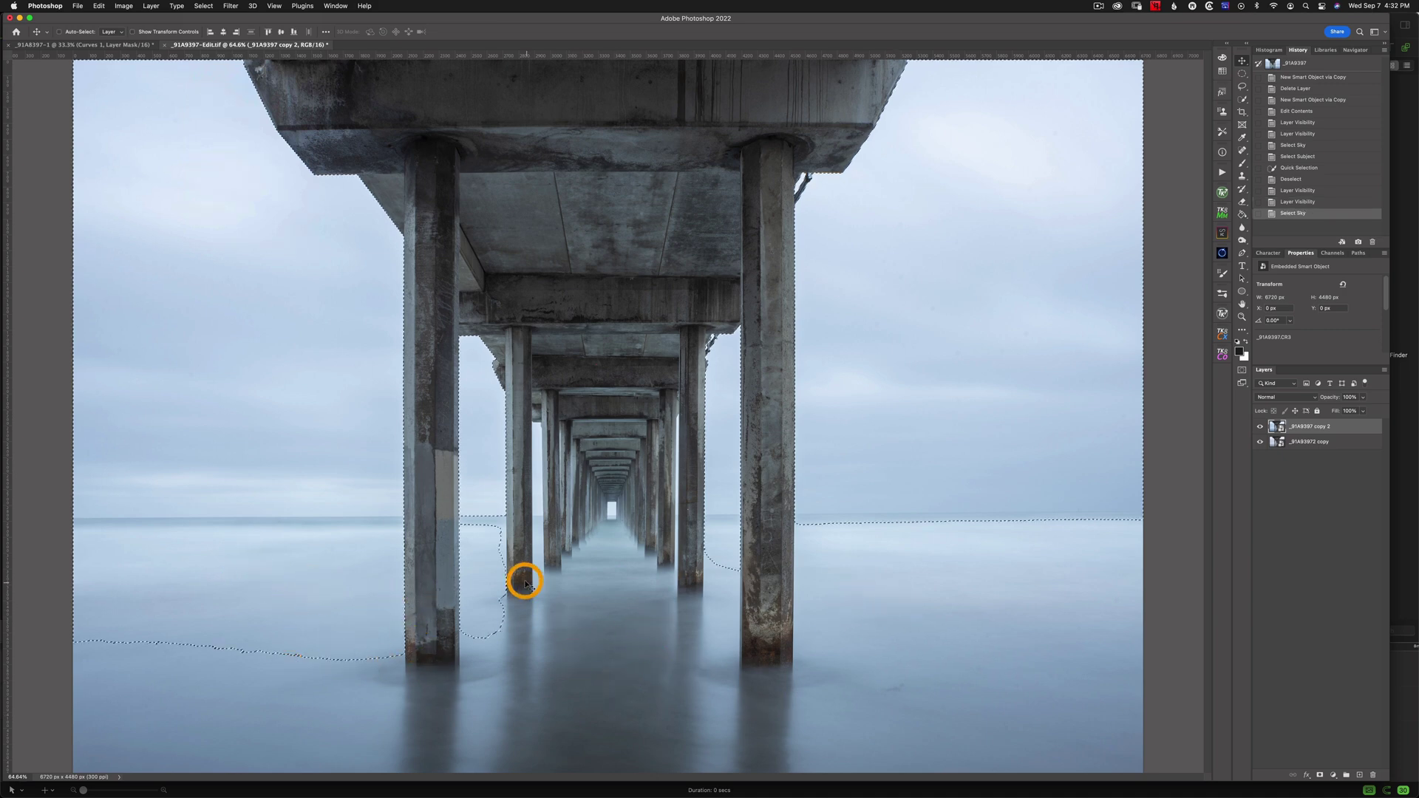
click(198, 6)
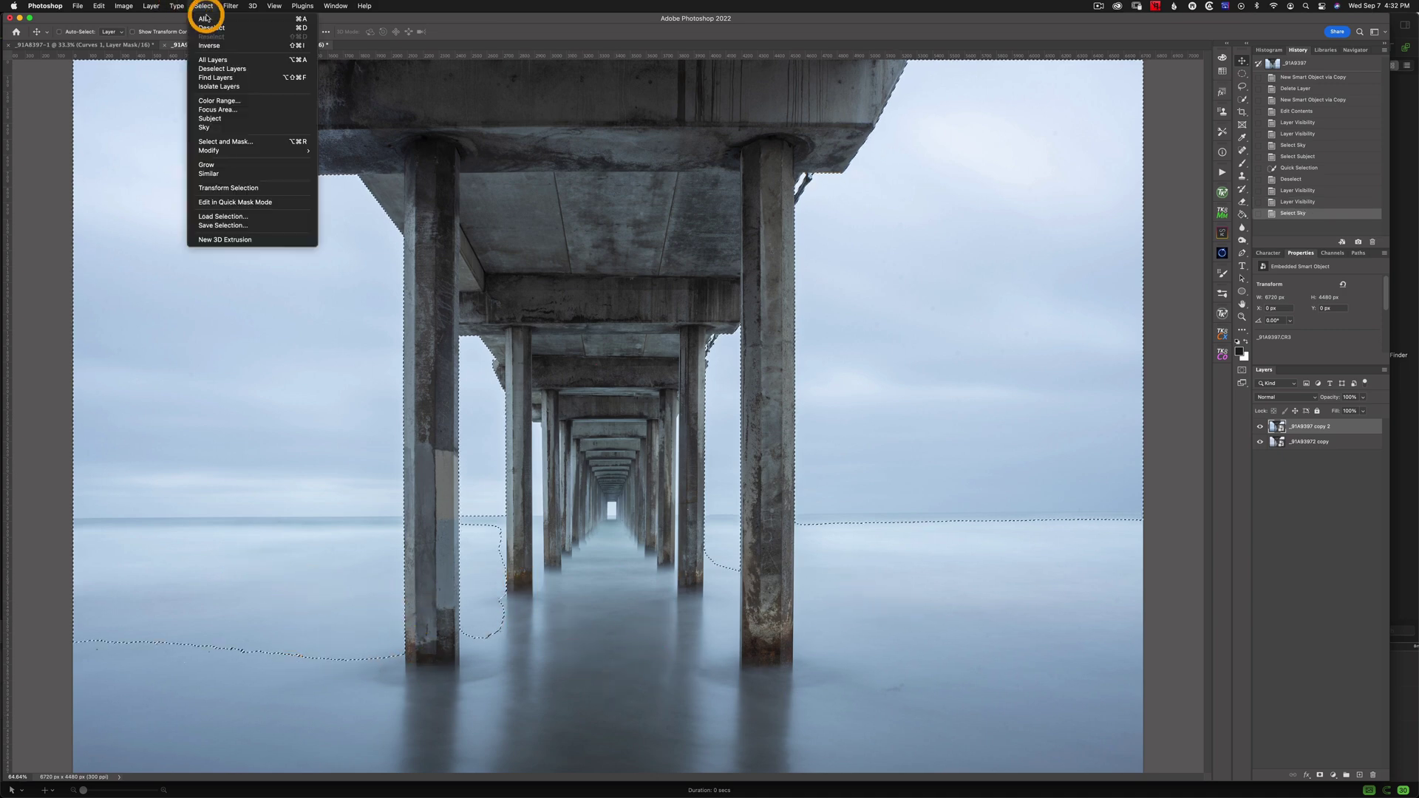
click(229, 116)
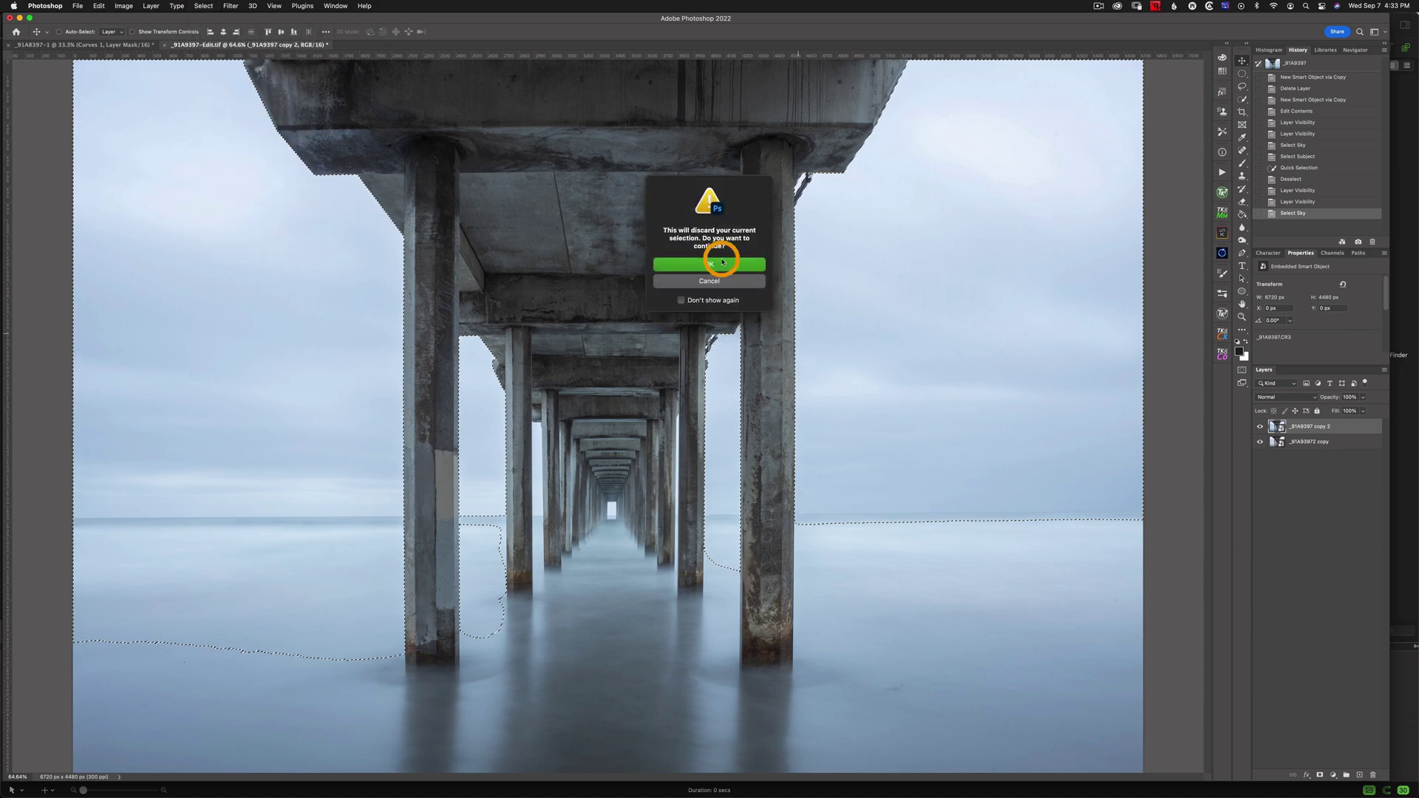
click(721, 264)
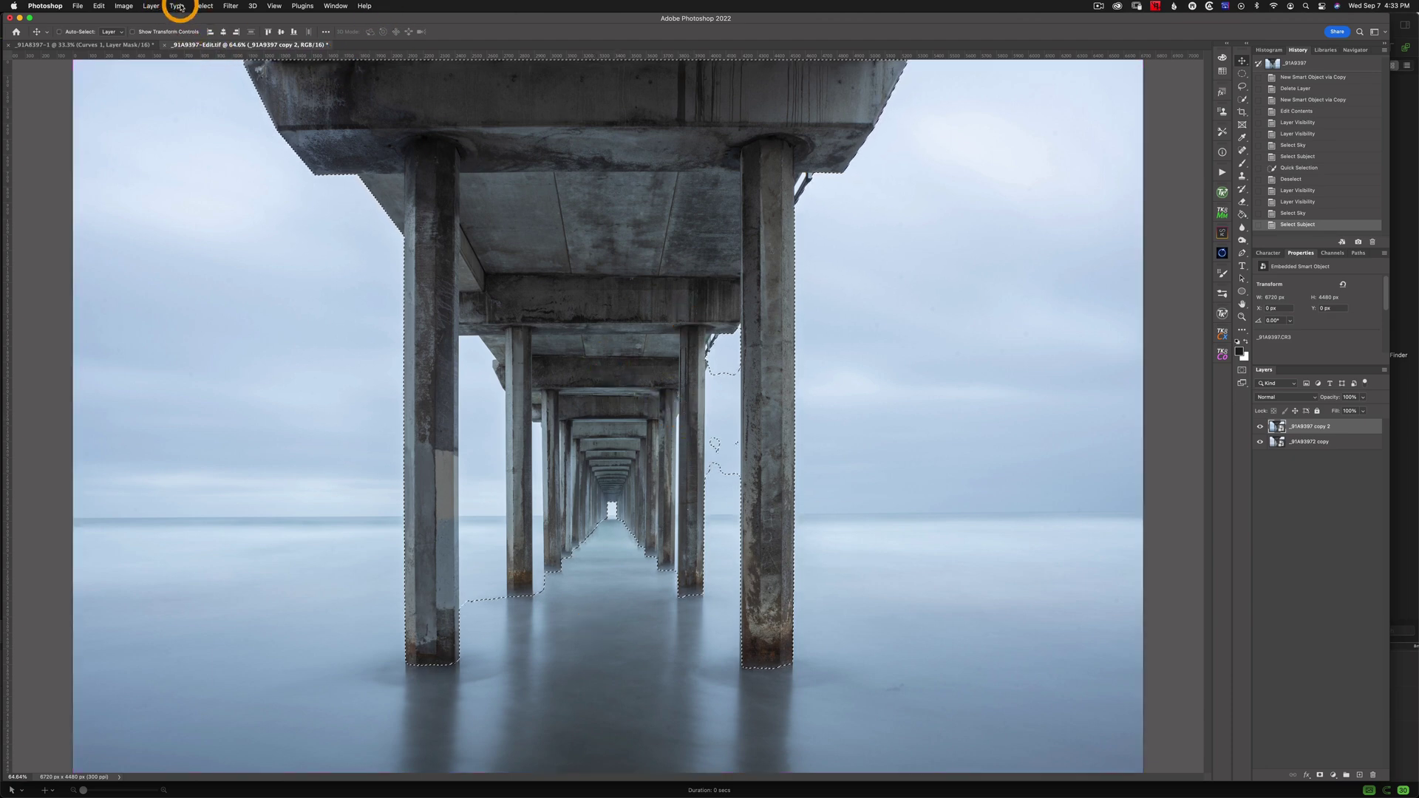
click(203, 6)
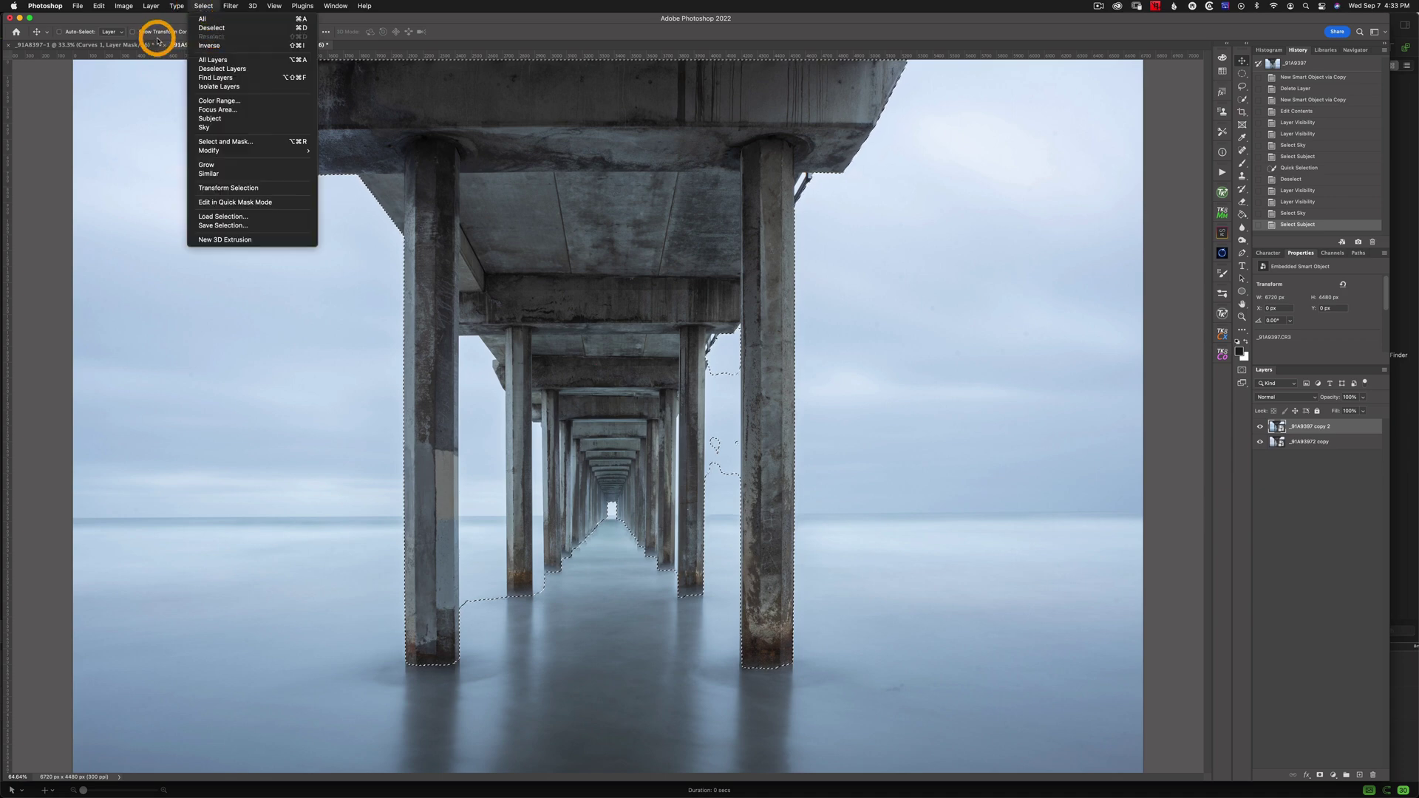
click(140, 89)
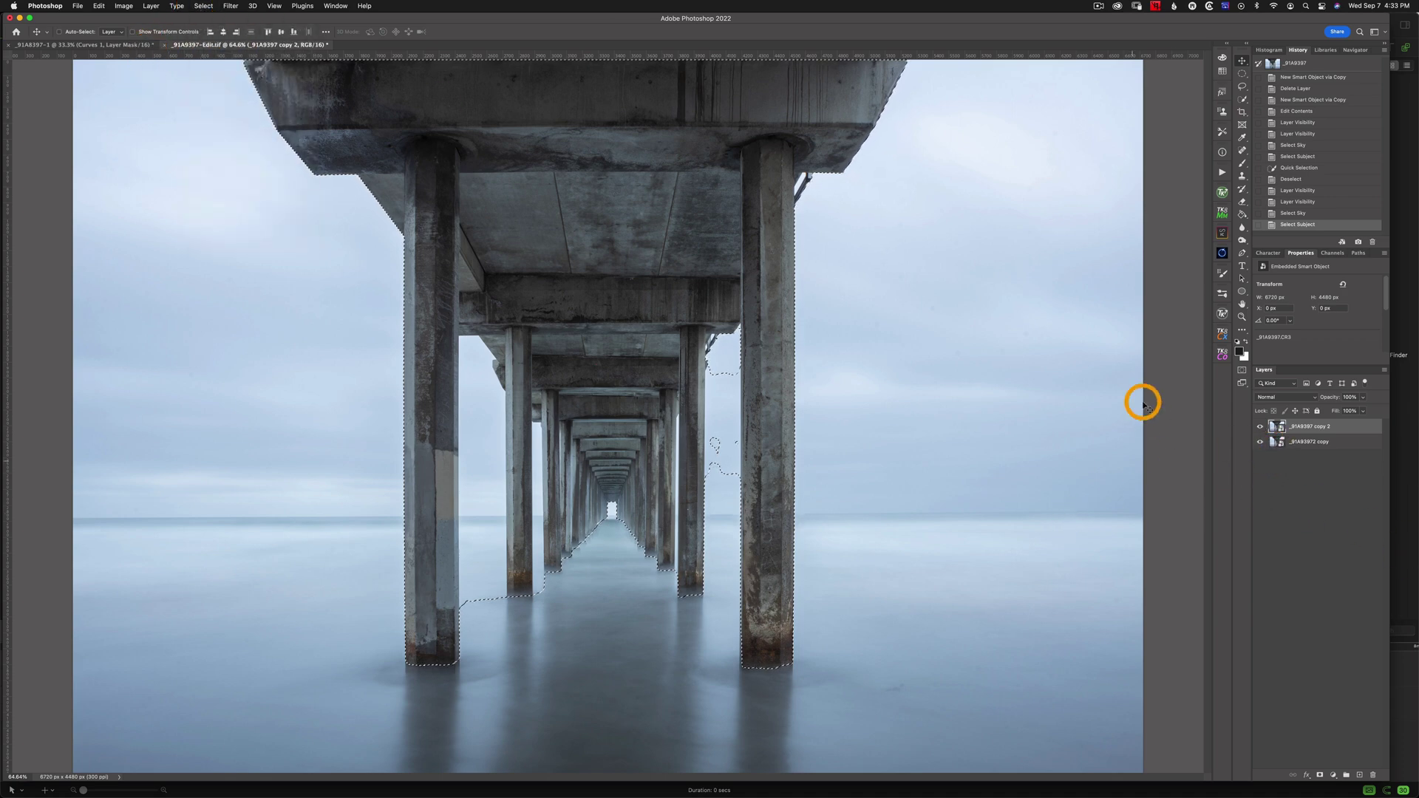
key(super+d)
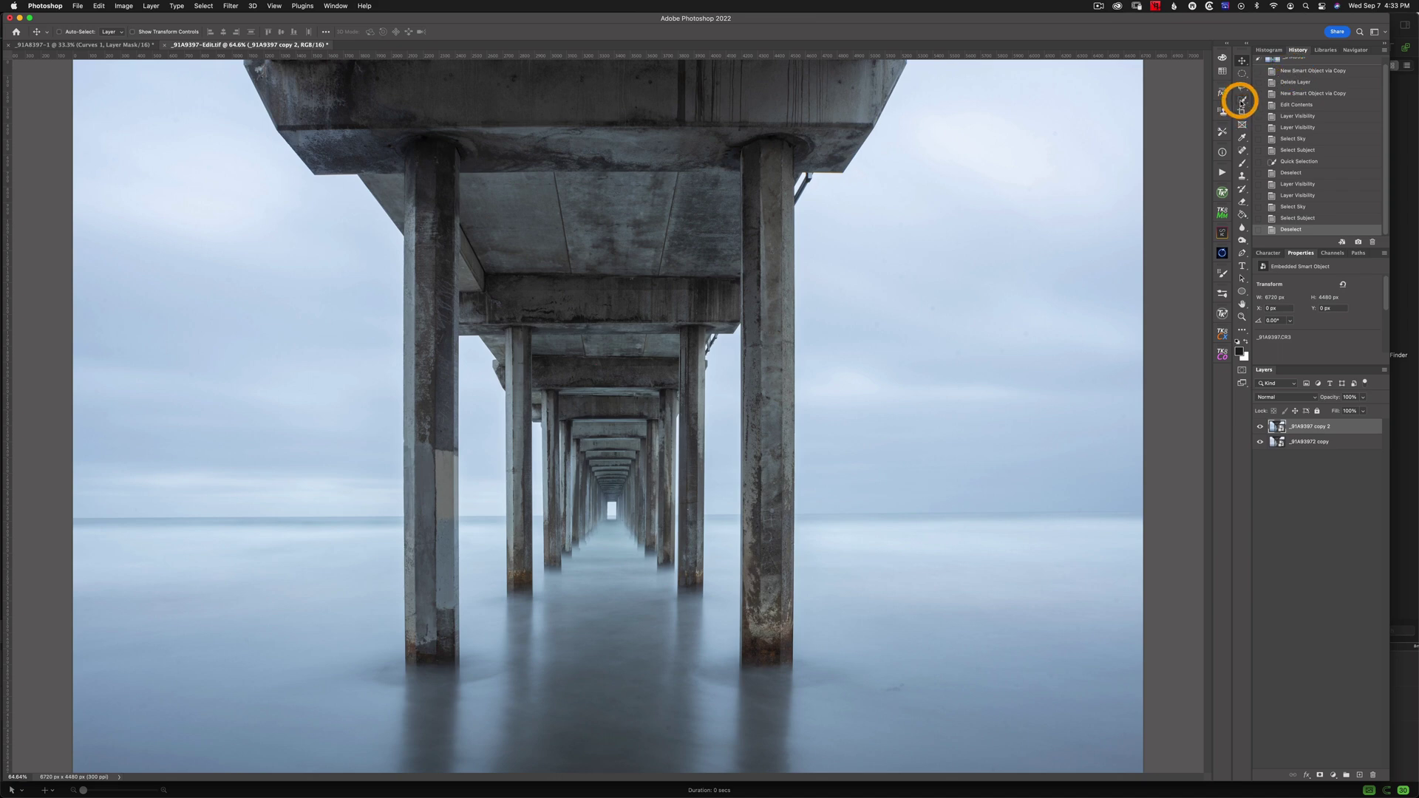
Quick-select the sky on both sides and the water between the pillars, using 300 then 150 brush sizes
click(1242, 100)
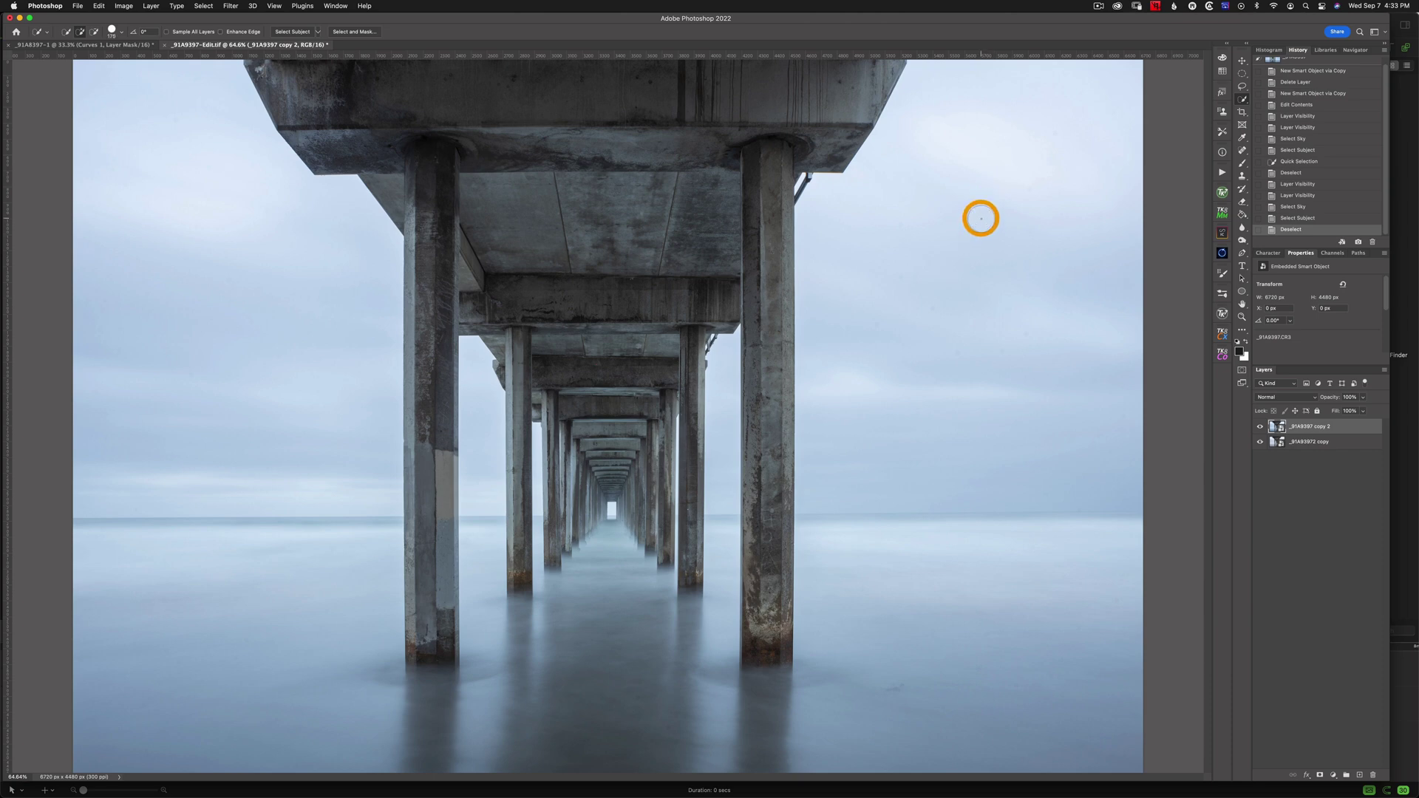
key(bracketright)
key(bracketright)
key(bracketright)
mouse_move(941, 232)
mouse_down()
mouse_move(941, 285)
mouse_move(1001, 461)
mouse_move(904, 487)
mouse_move(817, 461)
mouse_move(836, 525)
mouse_move(824, 568)
mouse_up()
mouse_move(221, 276)
mouse_down()
mouse_move(199, 161)
mouse_move(216, 545)
mouse_up()
mouse_move(297, 724)
mouse_down()
mouse_move(387, 761)
mouse_move(504, 750)
mouse_move(591, 717)
mouse_move(612, 695)
mouse_move(595, 647)
mouse_up()
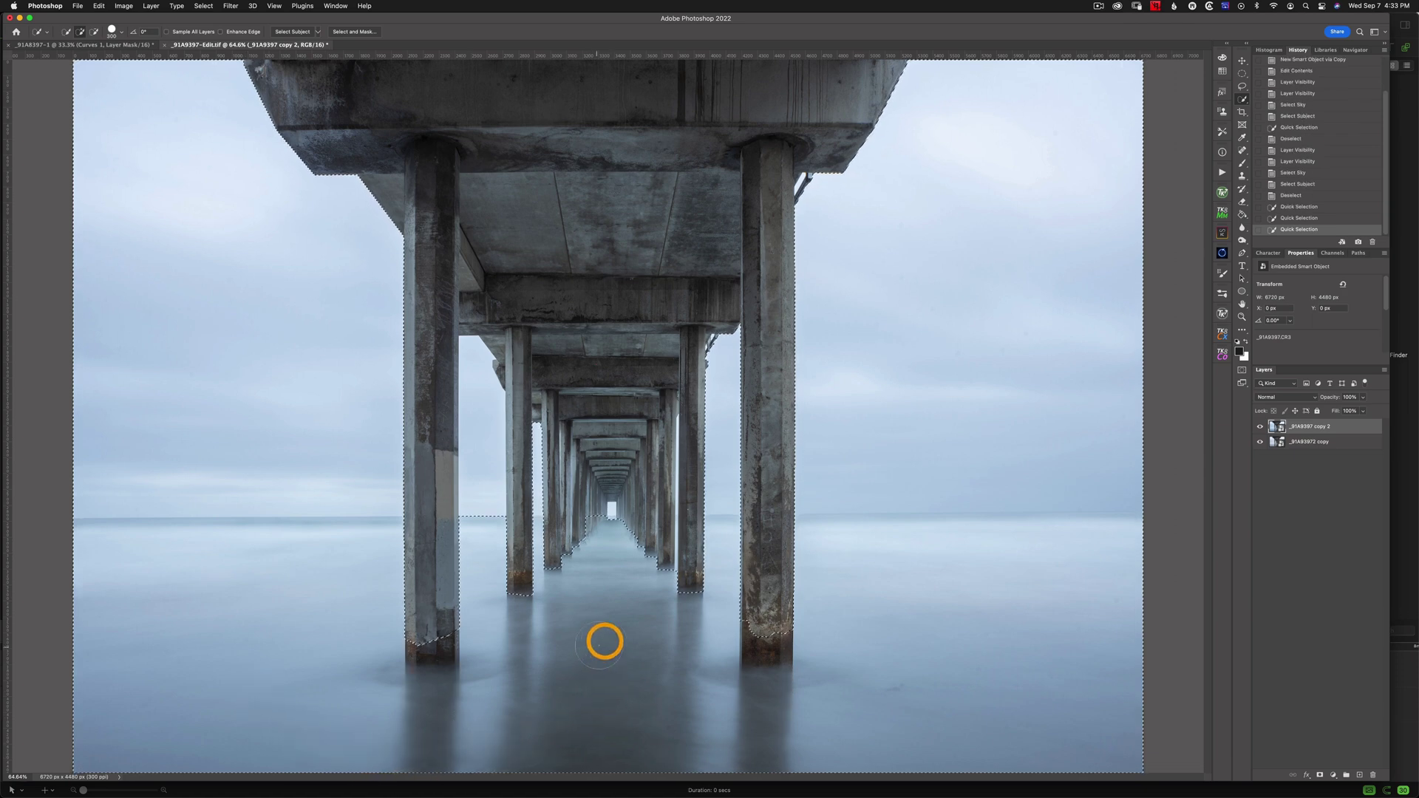
key(bracketleft)
key(bracketleft)
key(bracketleft)
key(bracketleft)
key(bracketleft)
mouse_move(485, 513)
mouse_down()
mouse_move(481, 423)
mouse_move(489, 476)
mouse_move(495, 457)
mouse_move(539, 510)
mouse_up()
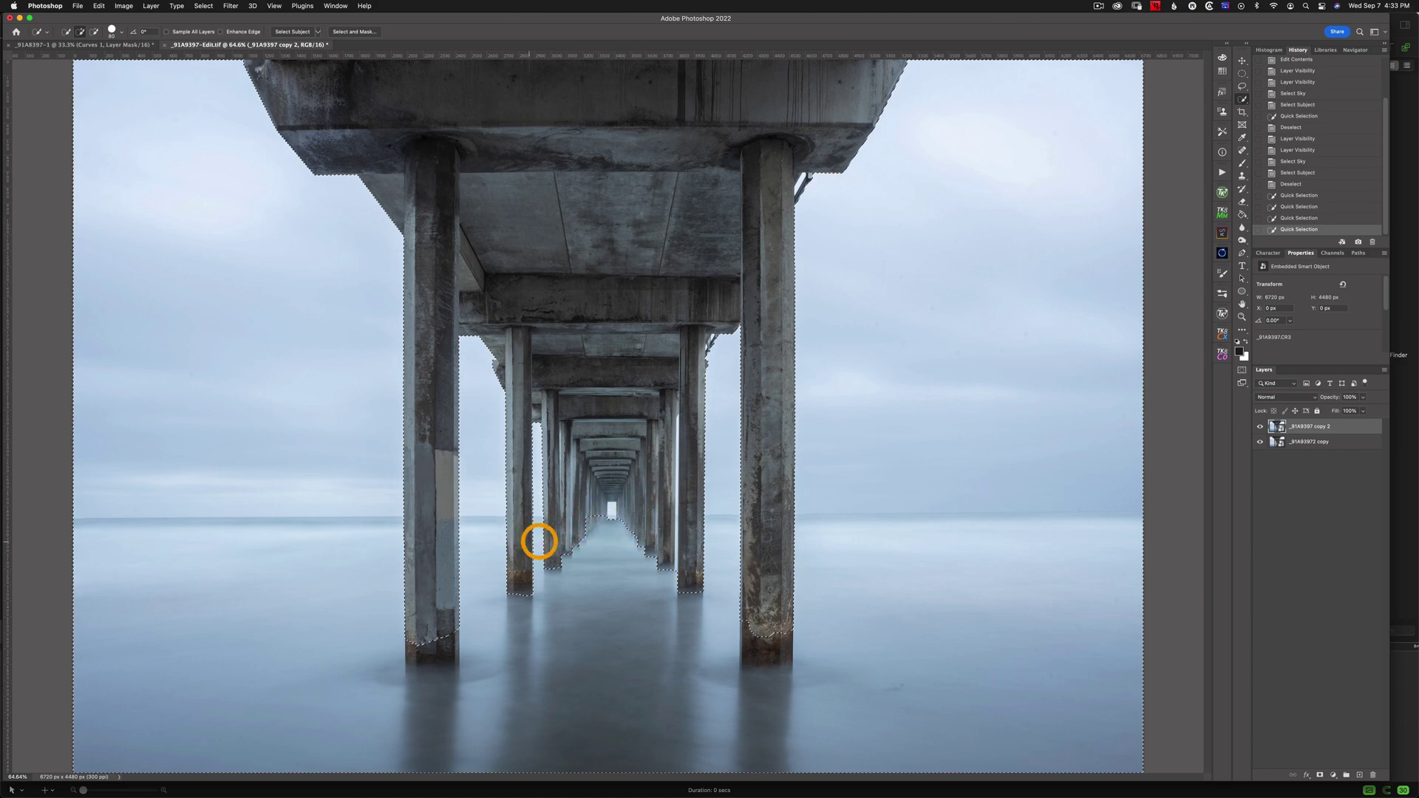
key(super+equal)
key(super+equal)
key(super+equal)
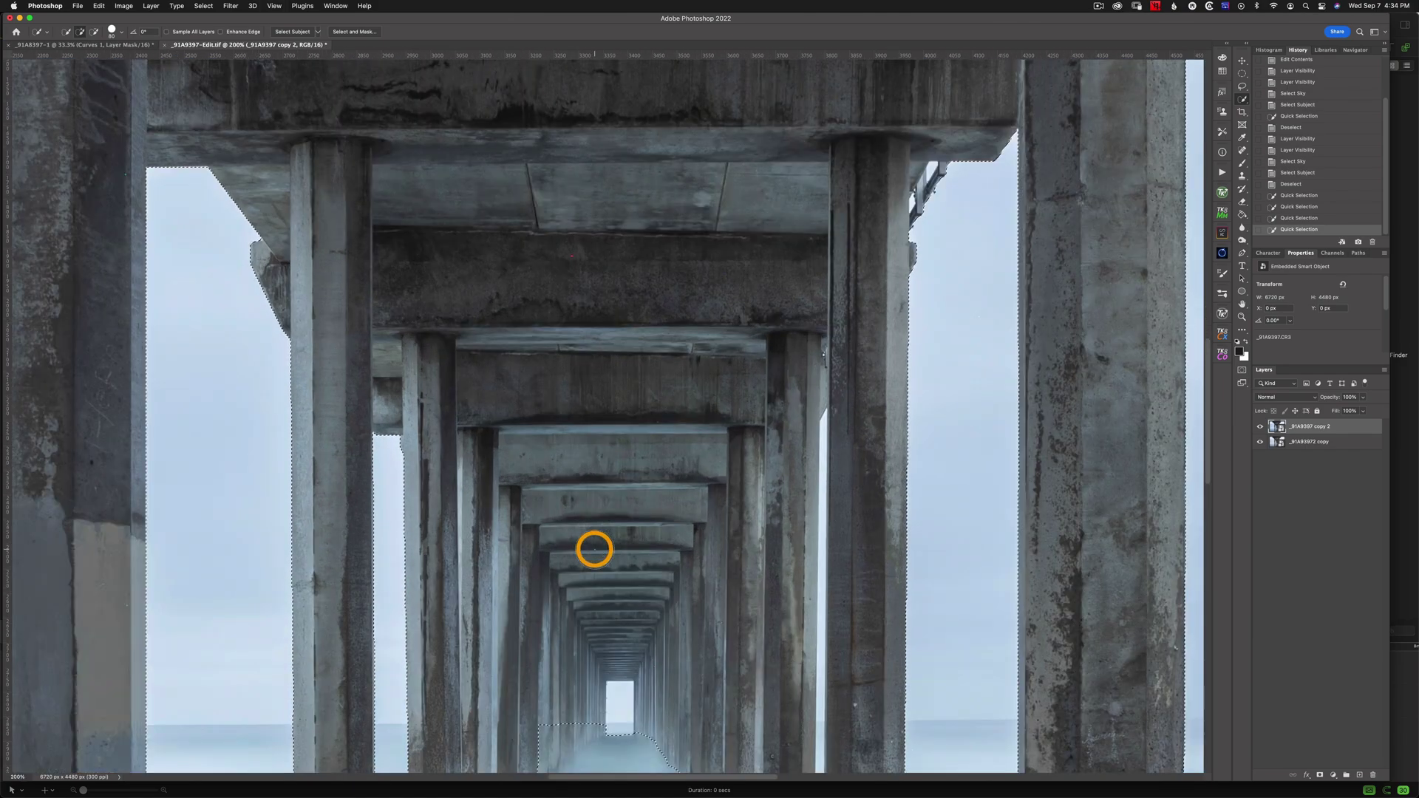
Refine the selection edge along the distant pillars and the bases of the right and left pillars
drag(594, 549, 553, 504)
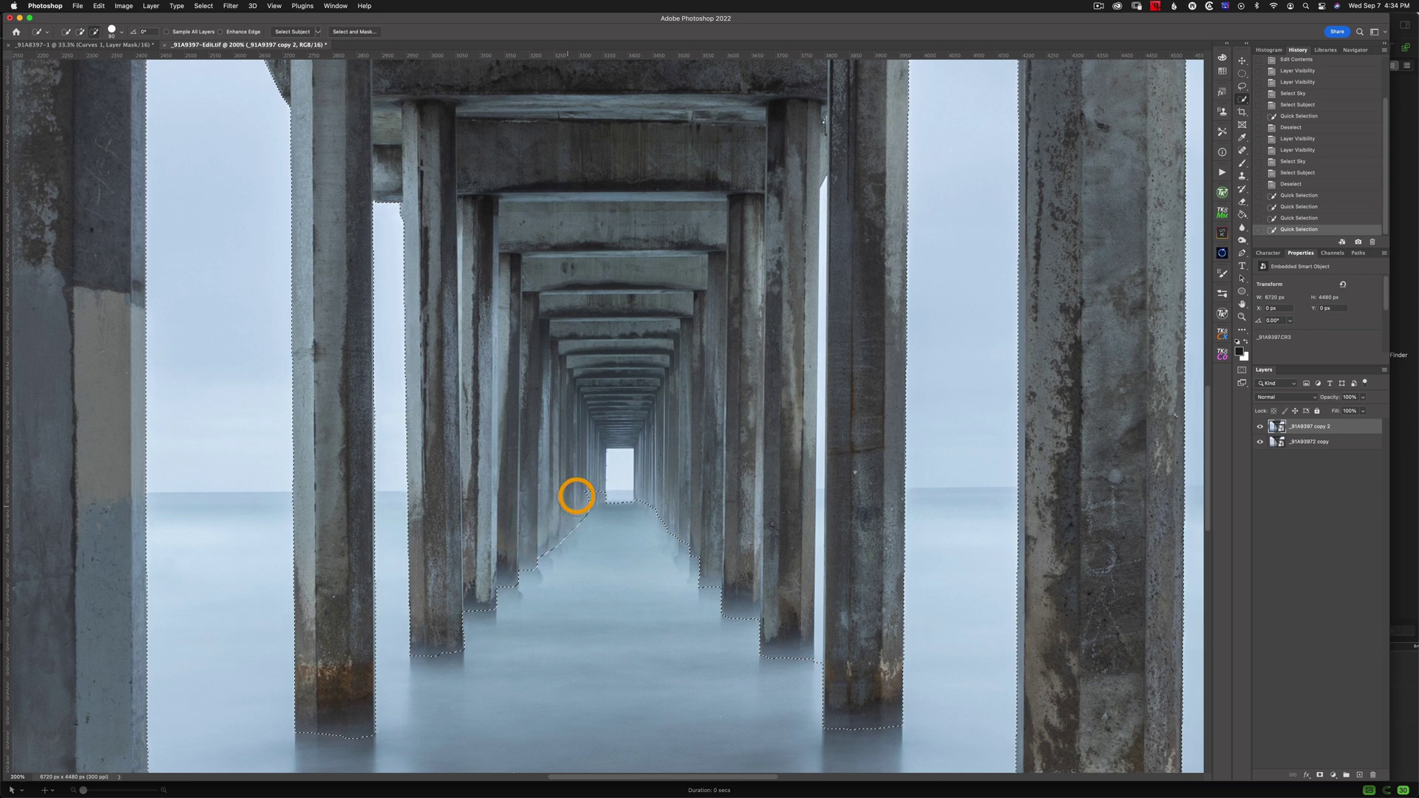
click(586, 490)
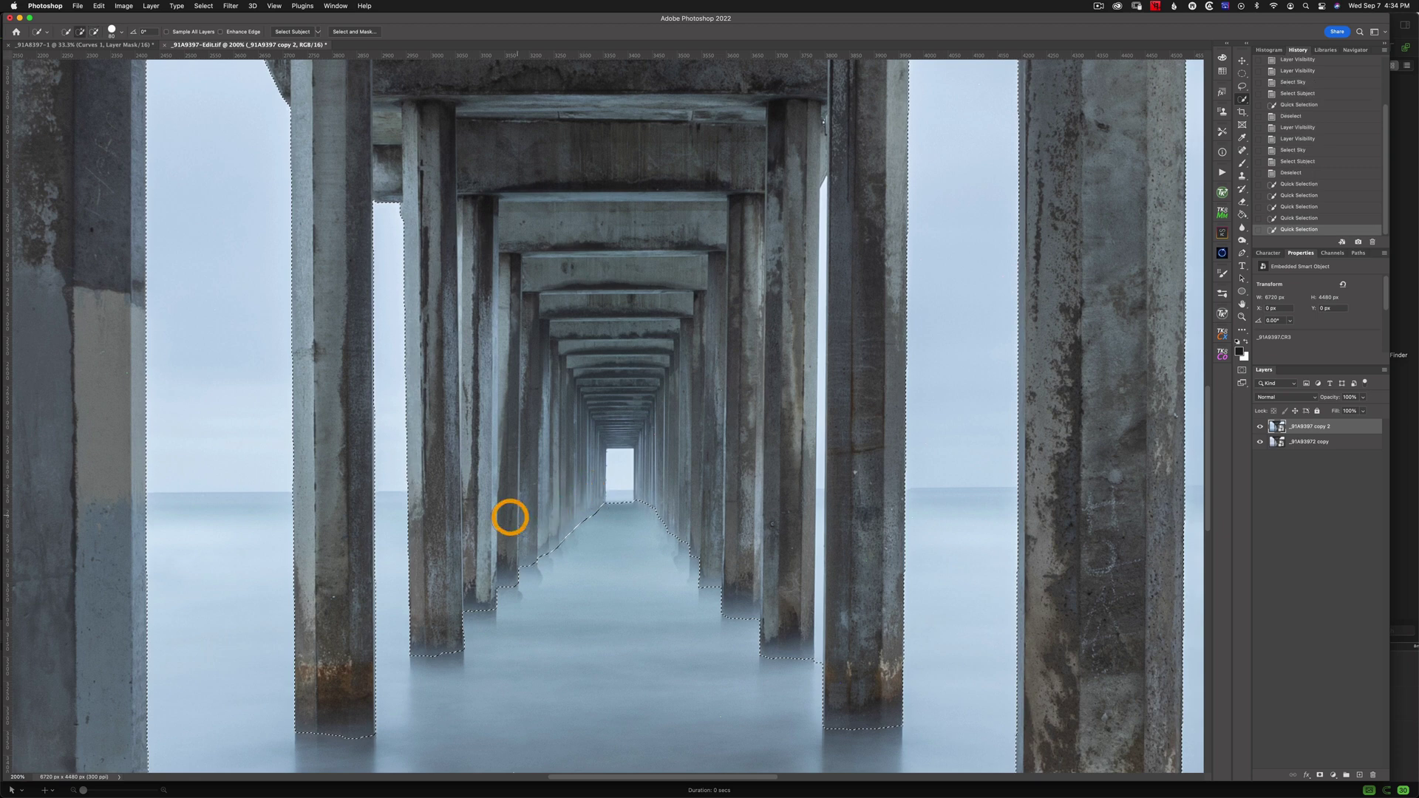
click(94, 32)
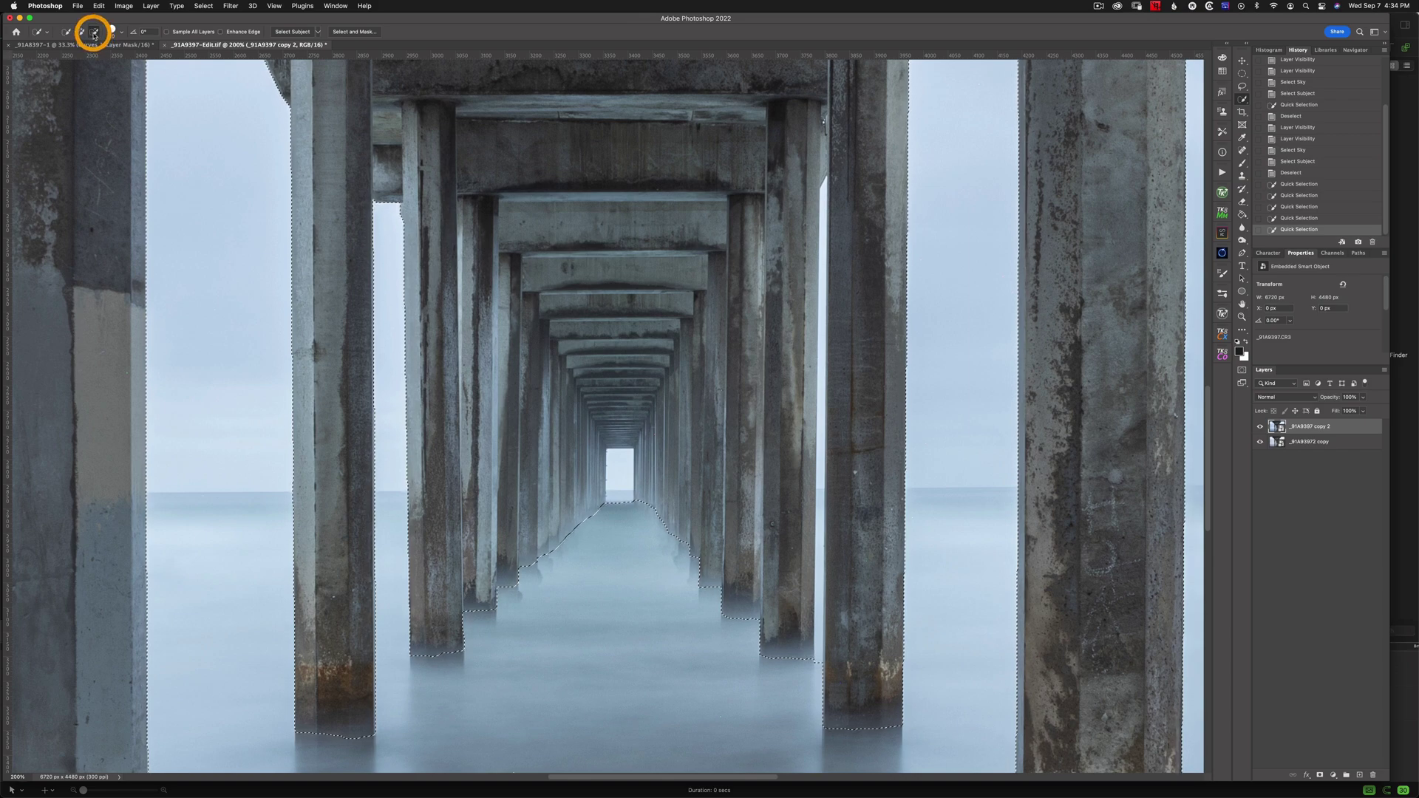
click(80, 33)
scroll(510, 422, down, 10)
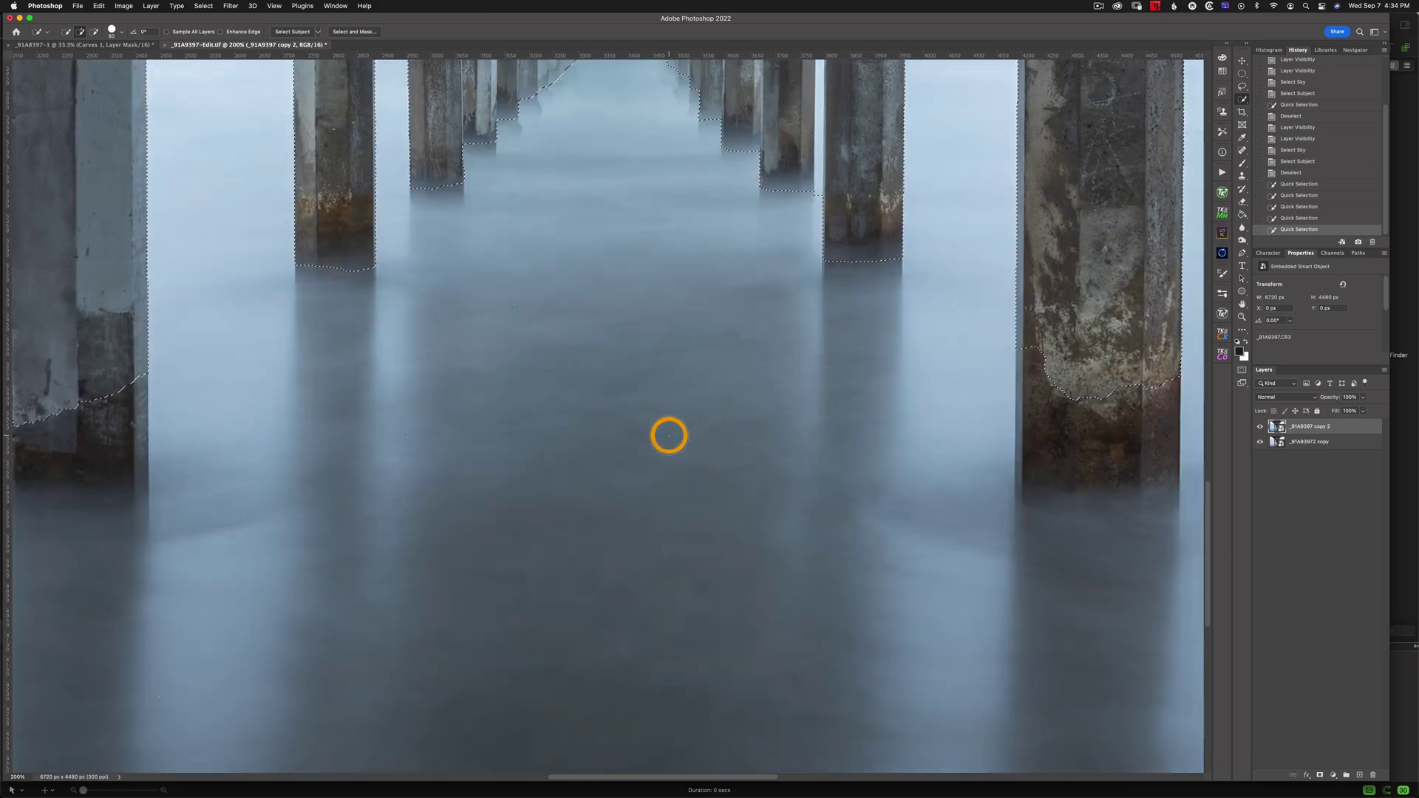
scroll(670, 436, right, 6)
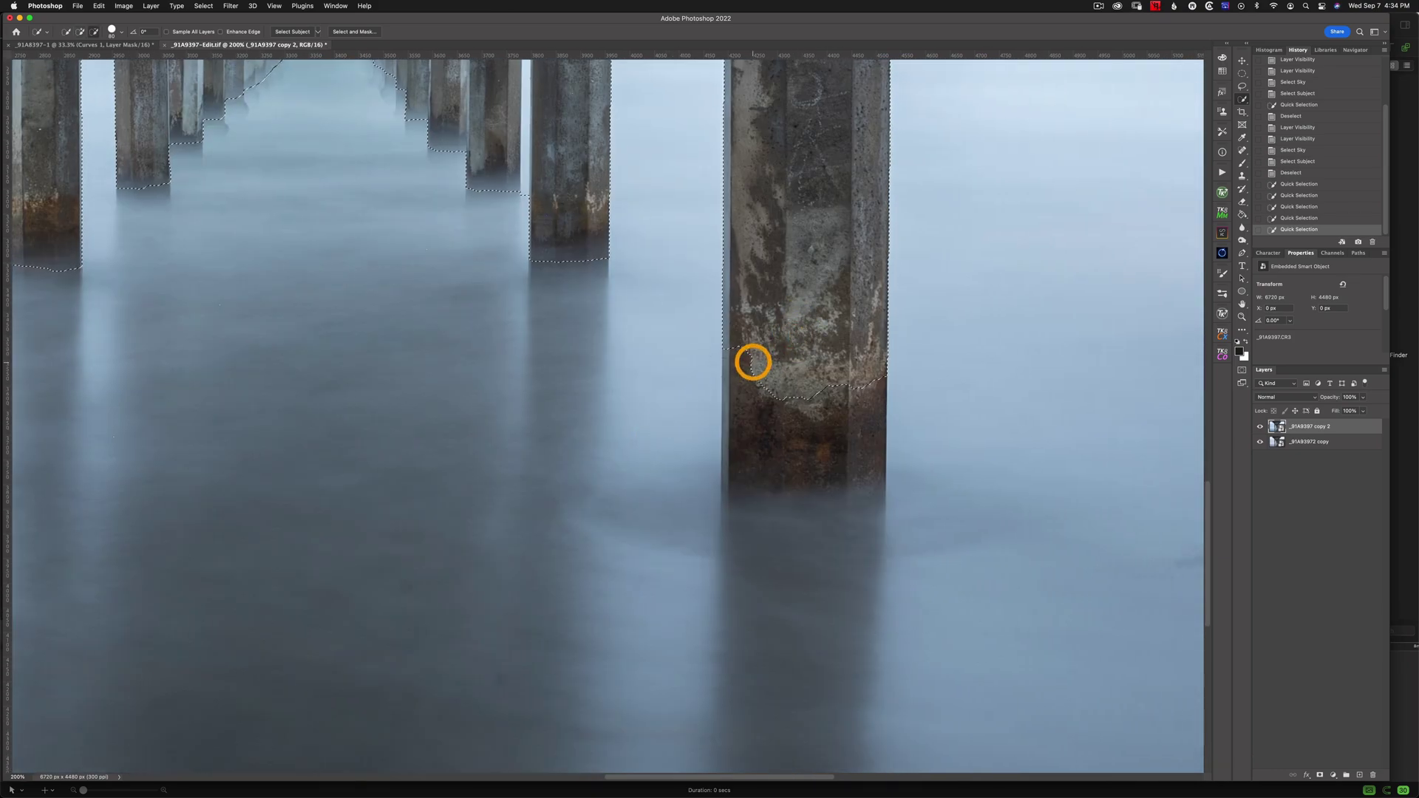
mouse_move(754, 365)
mouse_down()
mouse_move(754, 450)
mouse_move(830, 461)
mouse_move(857, 418)
mouse_move(858, 385)
mouse_move(869, 472)
mouse_up()
scroll(684, 418, left, 1)
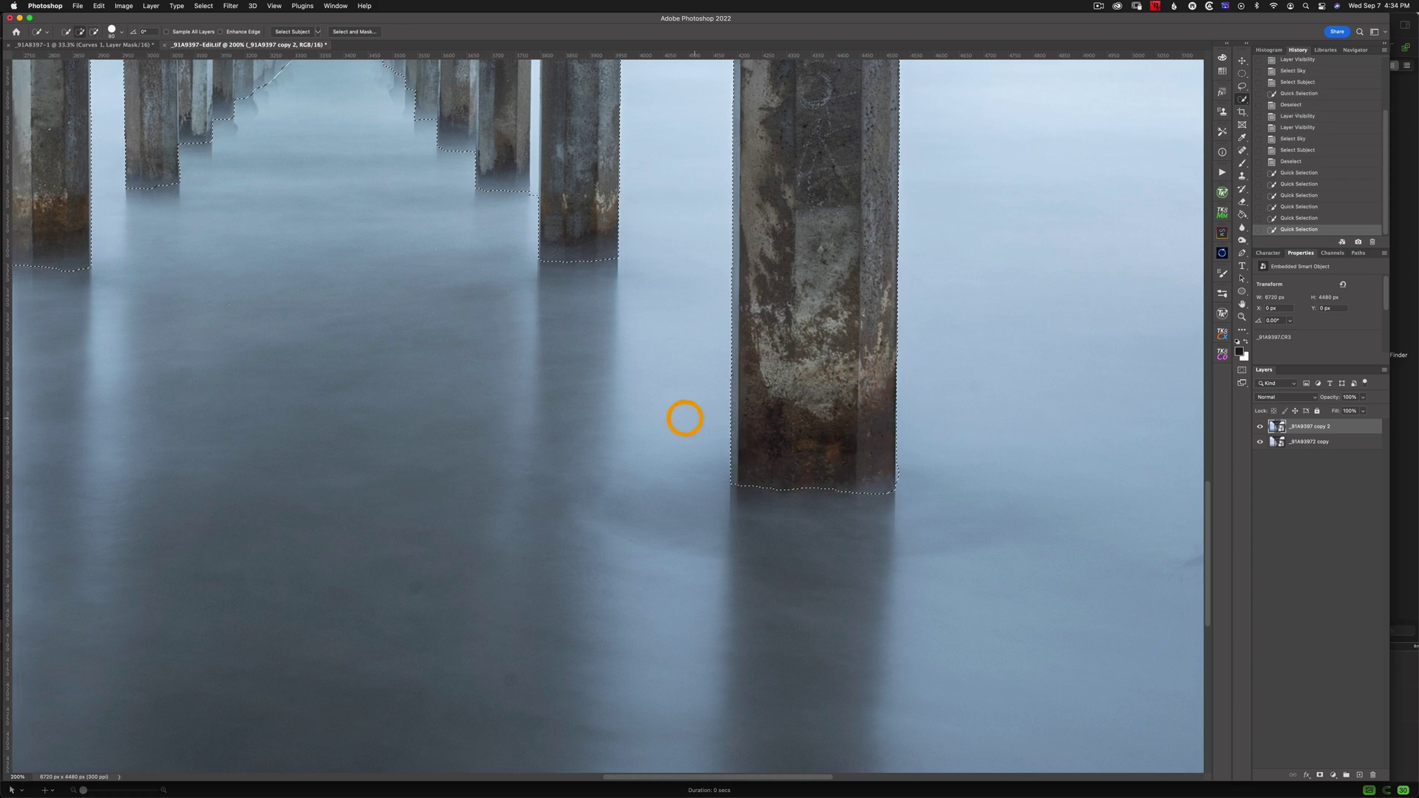
scroll(684, 419, left, 10)
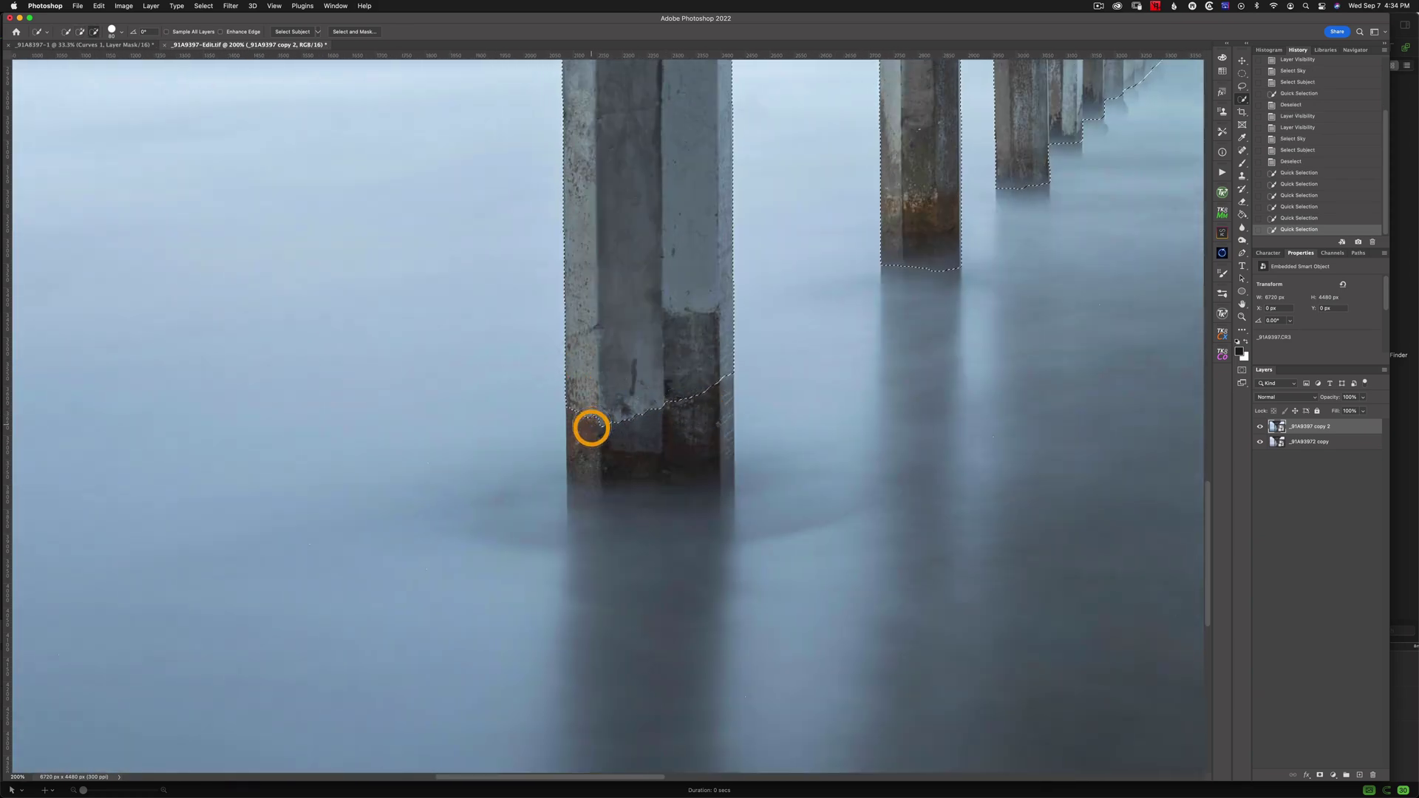
mouse_move(592, 431)
mouse_down()
mouse_move(605, 457)
mouse_move(703, 453)
mouse_move(706, 371)
mouse_move(713, 469)
mouse_move(664, 405)
mouse_up()
Clean up the selection edge along the far mist and the water near the vanishing point
scroll(730, 366, right, 15)
scroll(729, 366, up, 10)
scroll(730, 366, right, 5)
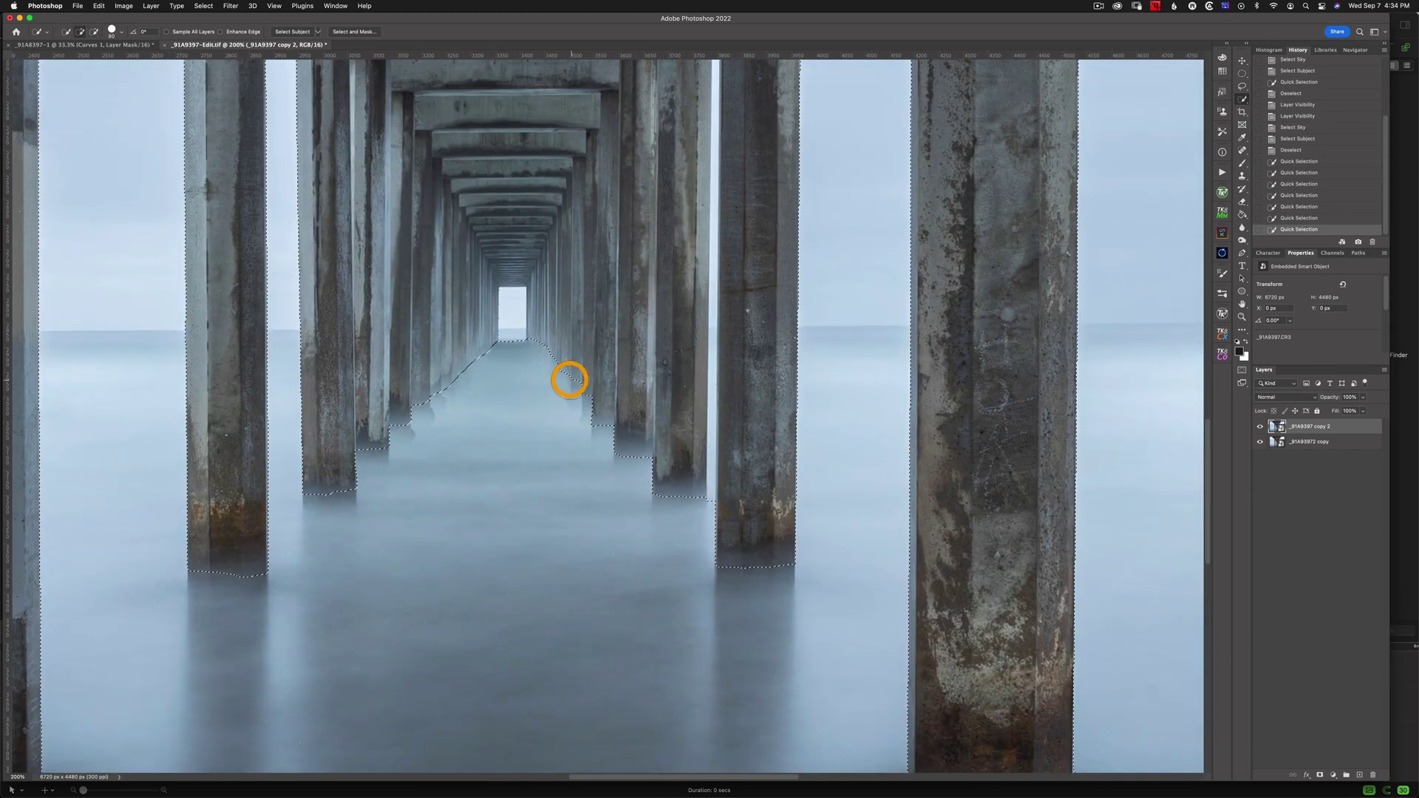
drag(568, 357, 590, 385)
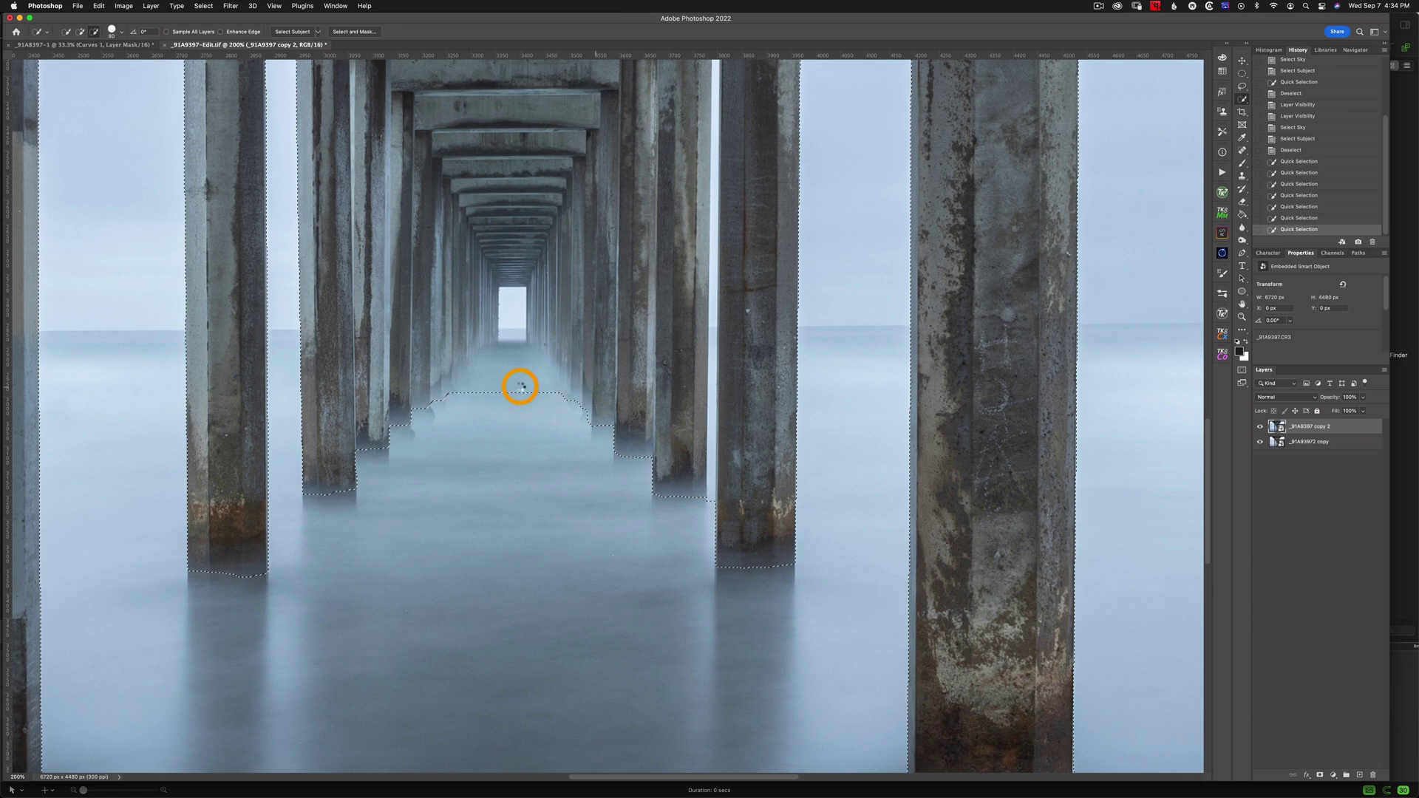
click(520, 388)
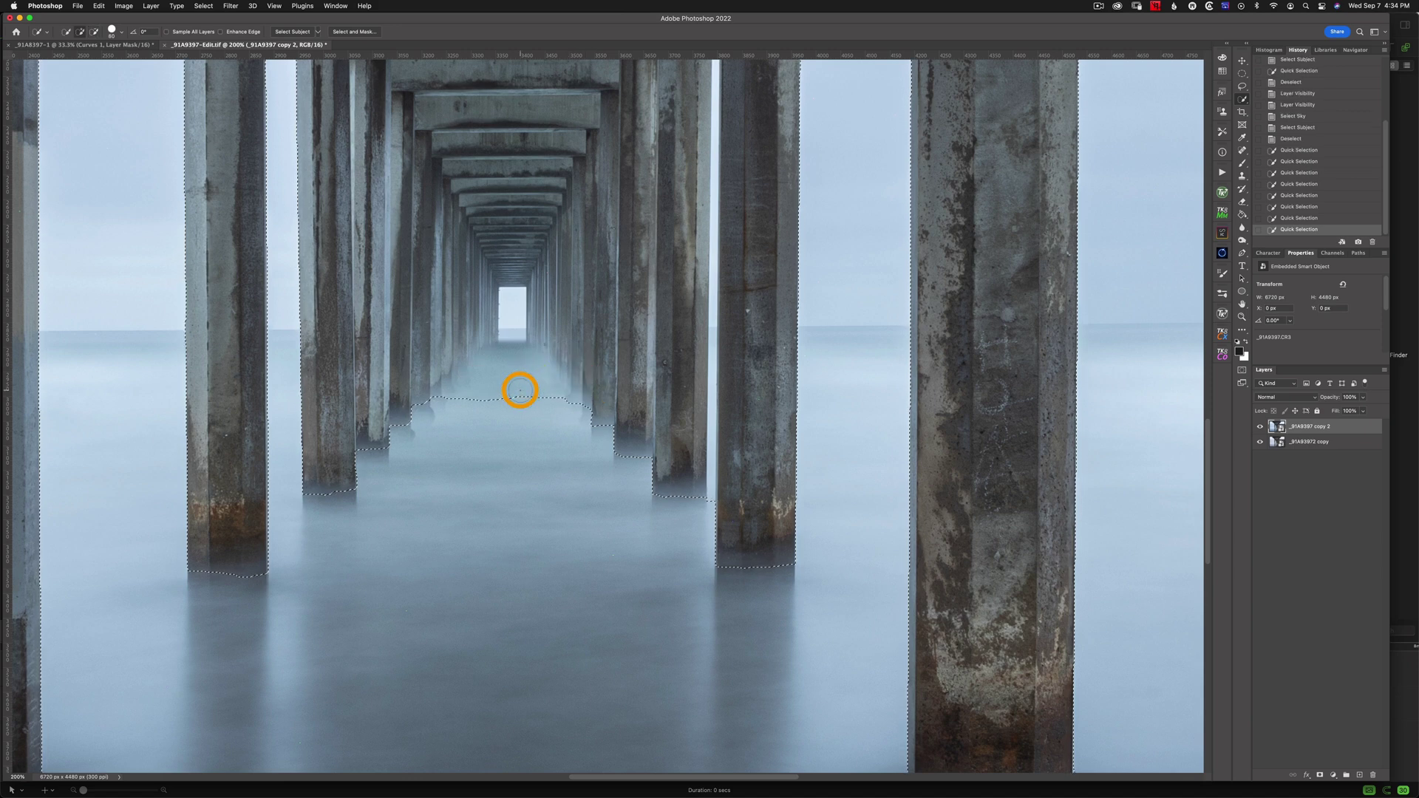
mouse_move(535, 391)
mouse_down()
mouse_move(510, 360)
mouse_move(498, 379)
mouse_move(508, 317)
mouse_move(548, 387)
mouse_move(544, 335)
mouse_up()
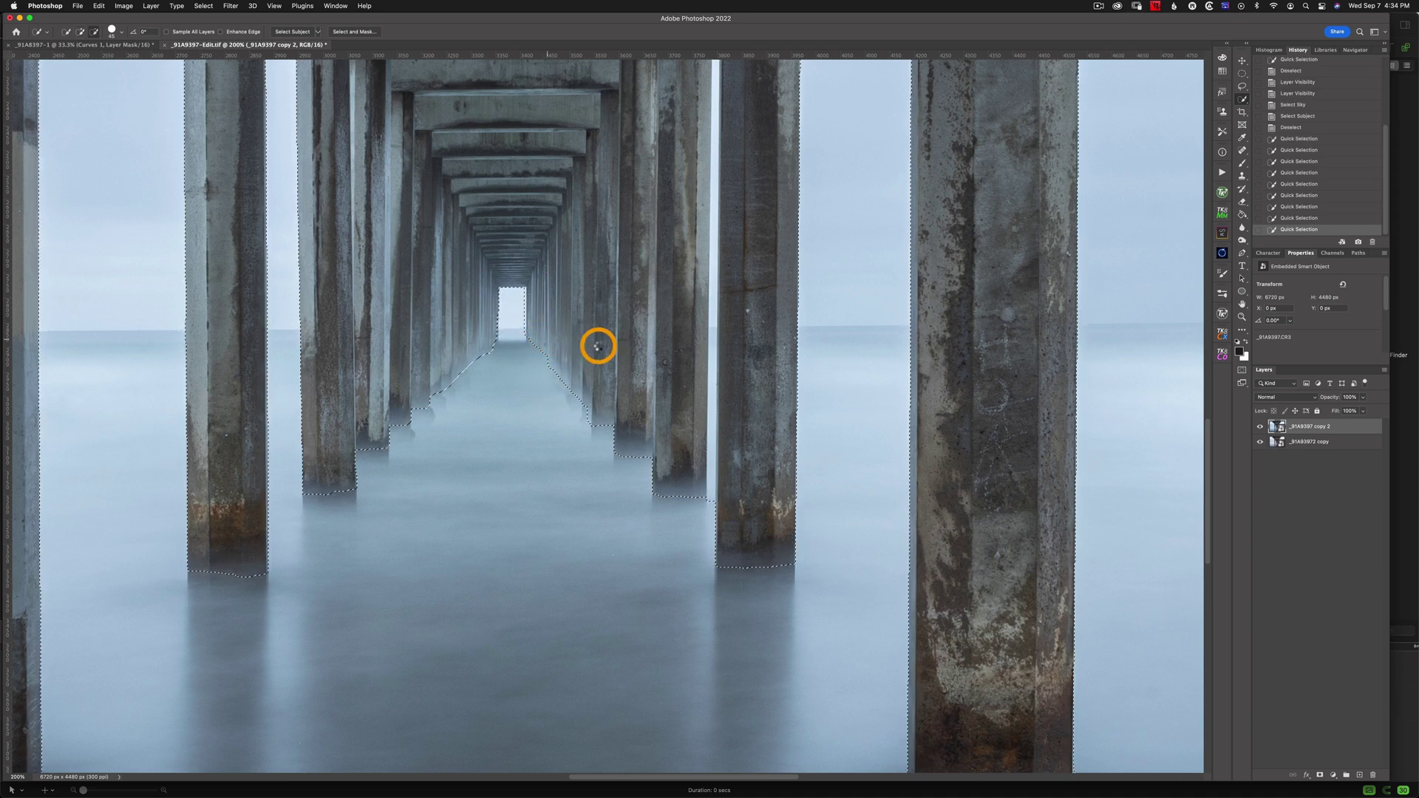
alt+click(598, 346)
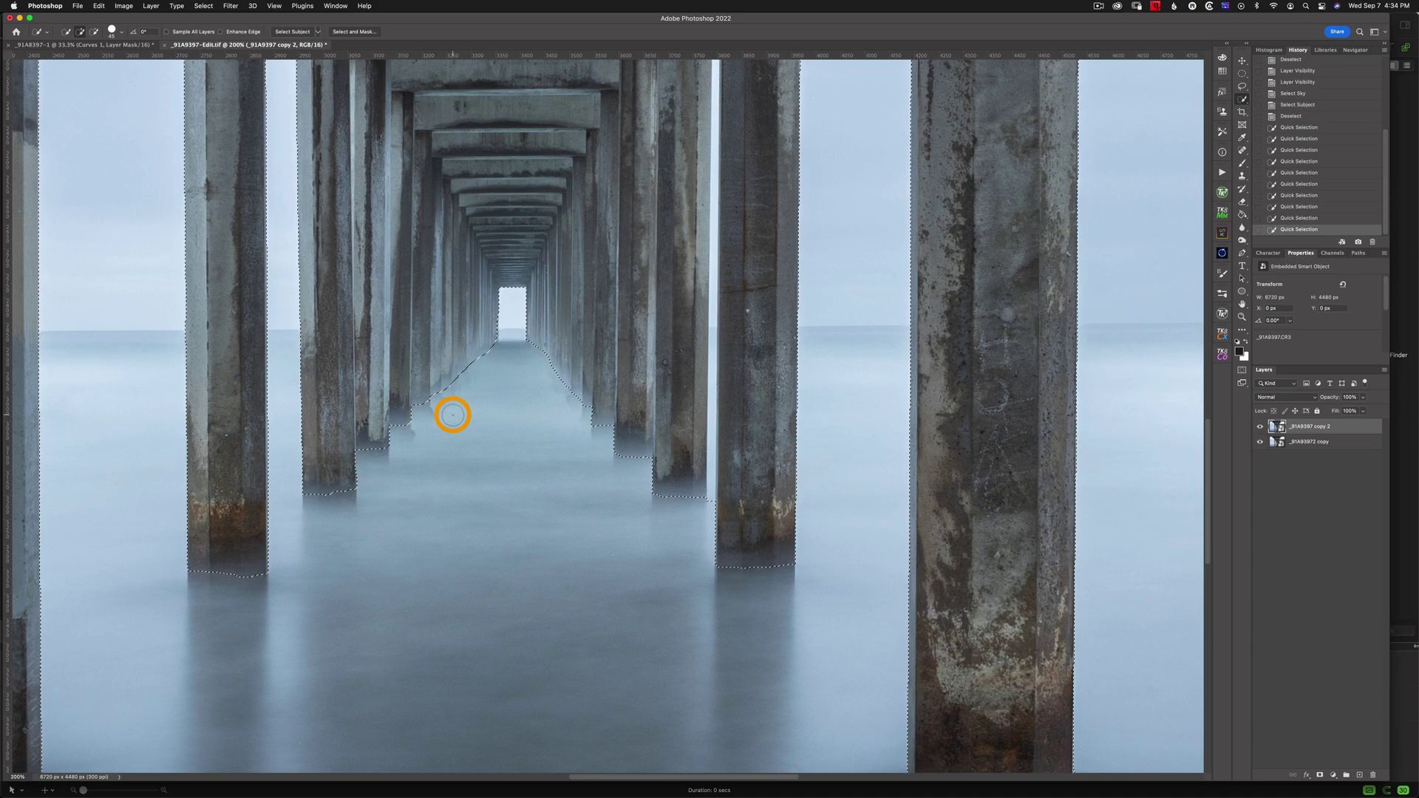
scroll(452, 415, left, 5)
scroll(630, 415, up, 4)
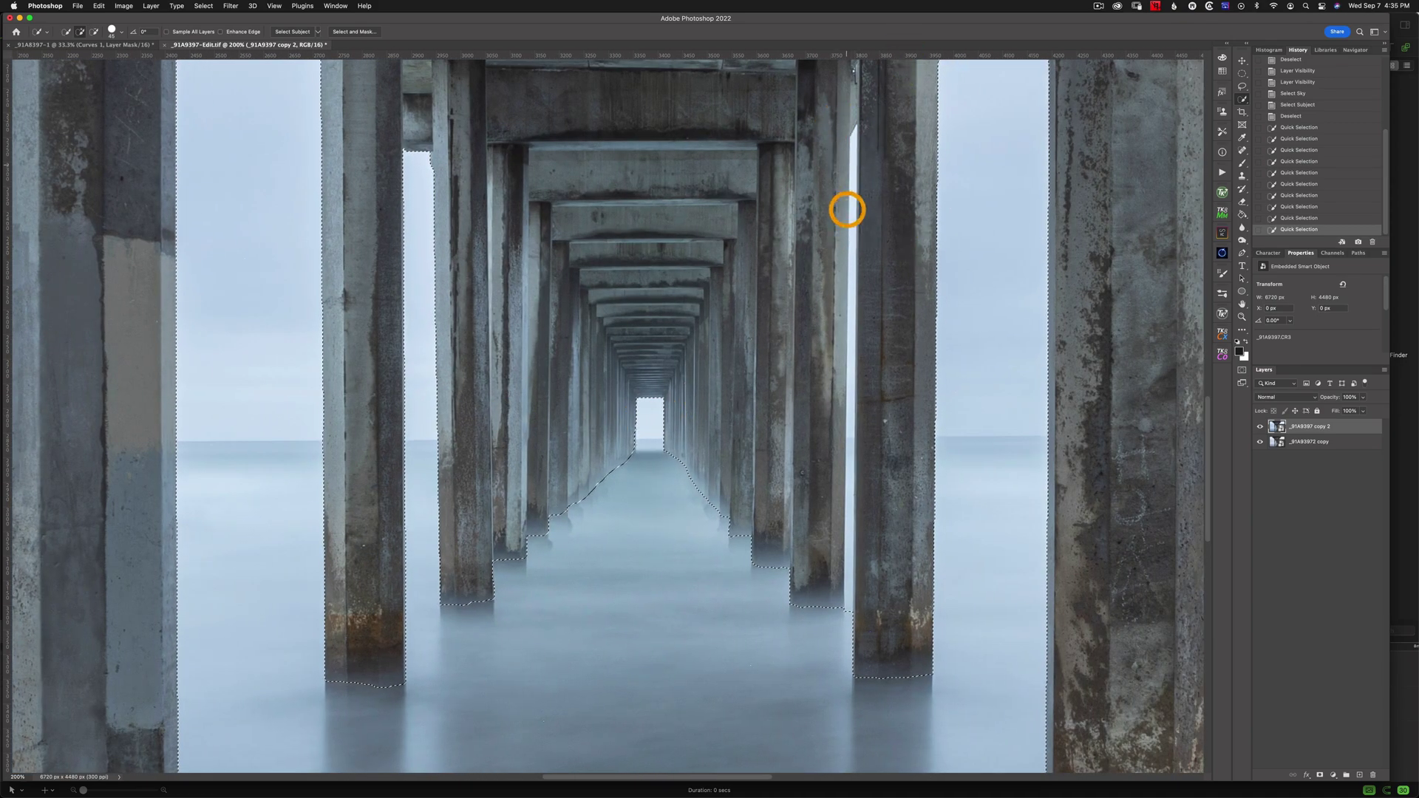
With a smaller brush, extend the selection up the pillar gap and add the pale sky sliver
key(bracketleft)
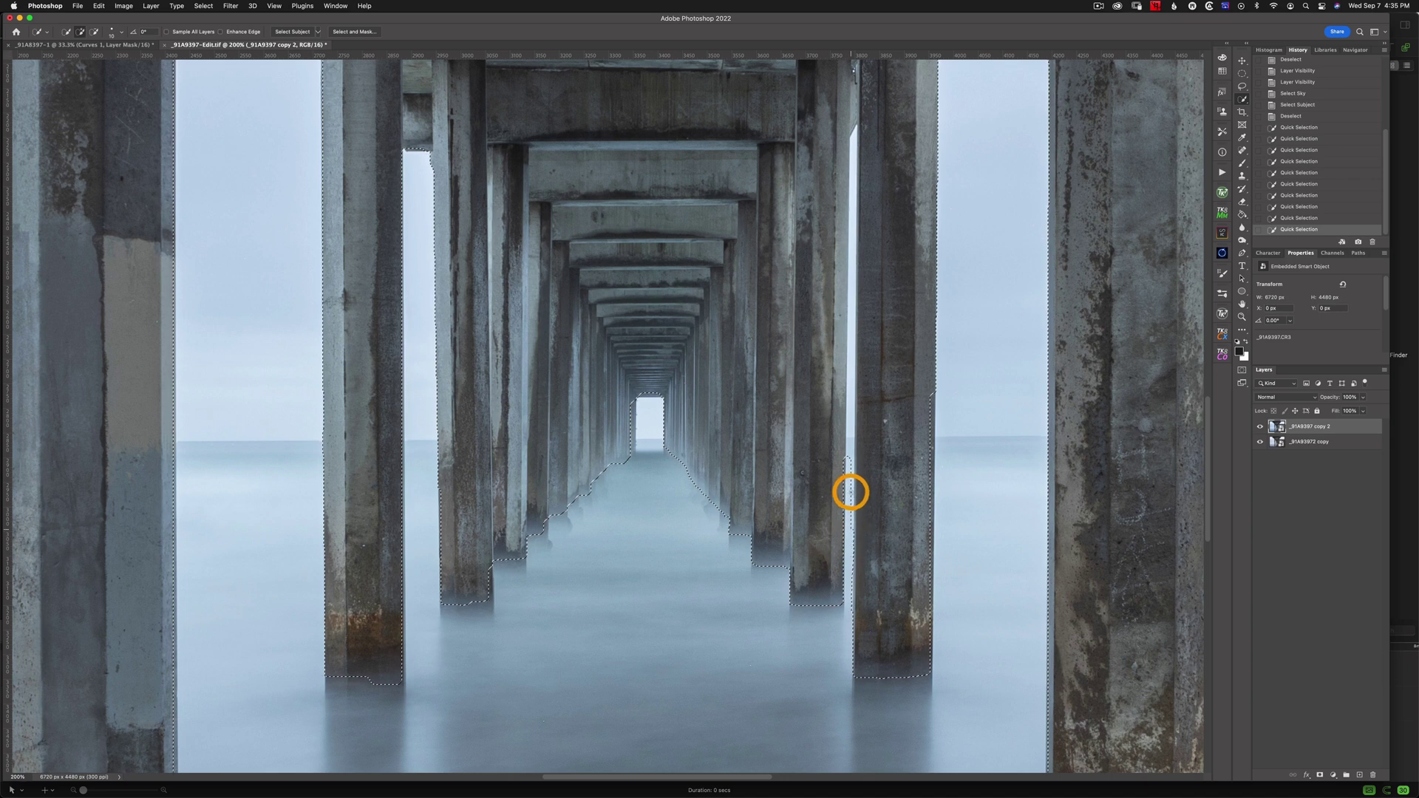
drag(850, 437, 850, 395)
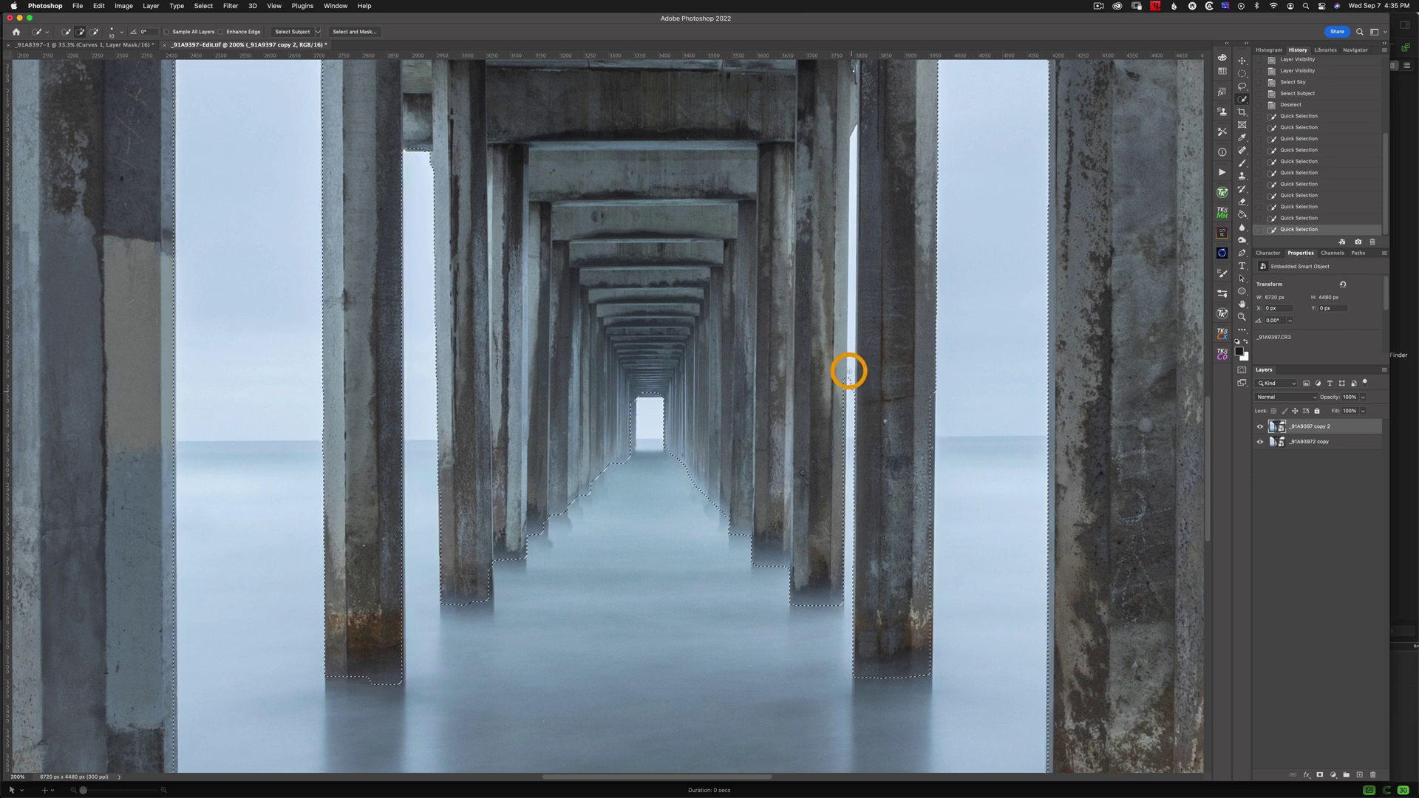
mouse_move(849, 367)
mouse_down()
mouse_move(854, 131)
mouse_move(875, 200)
mouse_up()
scroll(878, 474, up, 2)
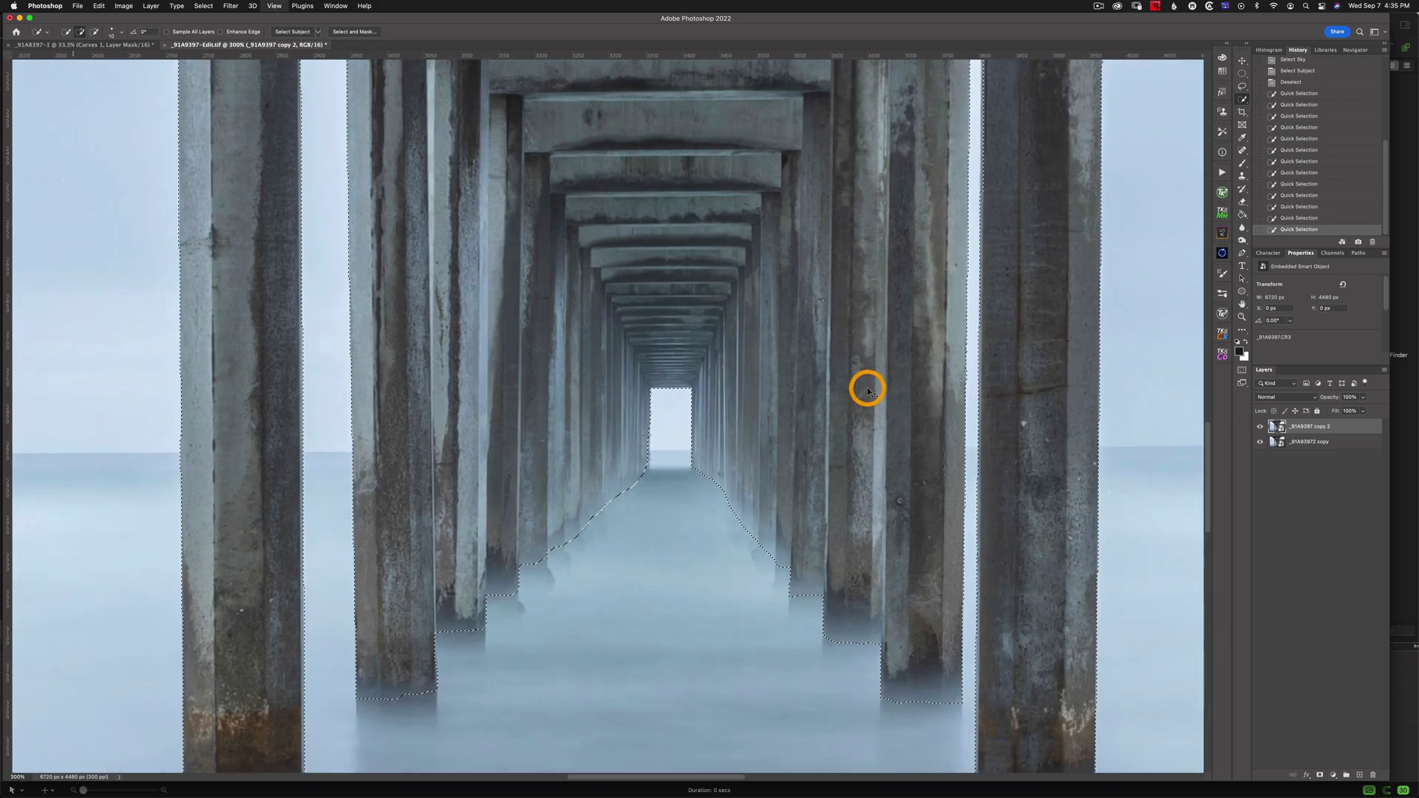
scroll(959, 358, up, 10)
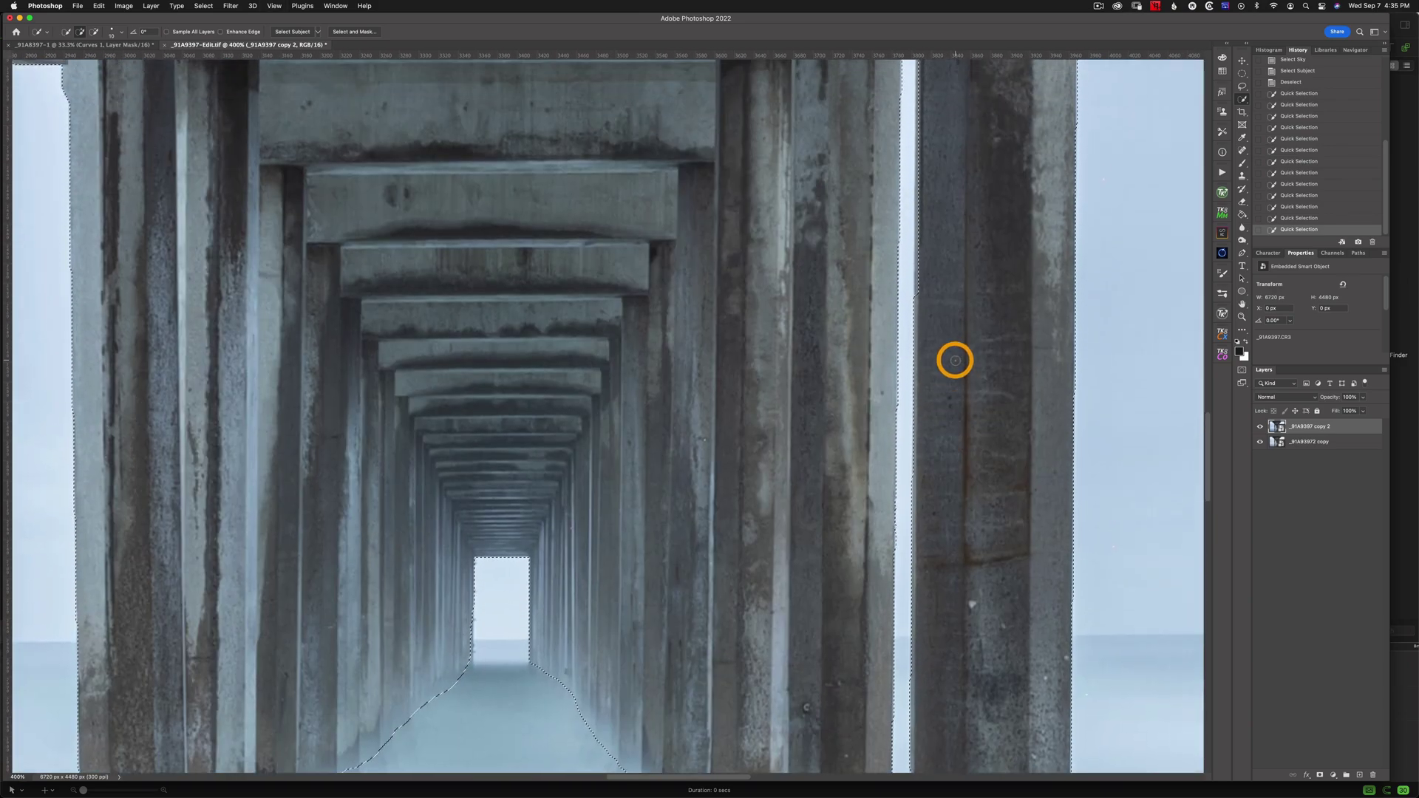
scroll(953, 371, down, 5)
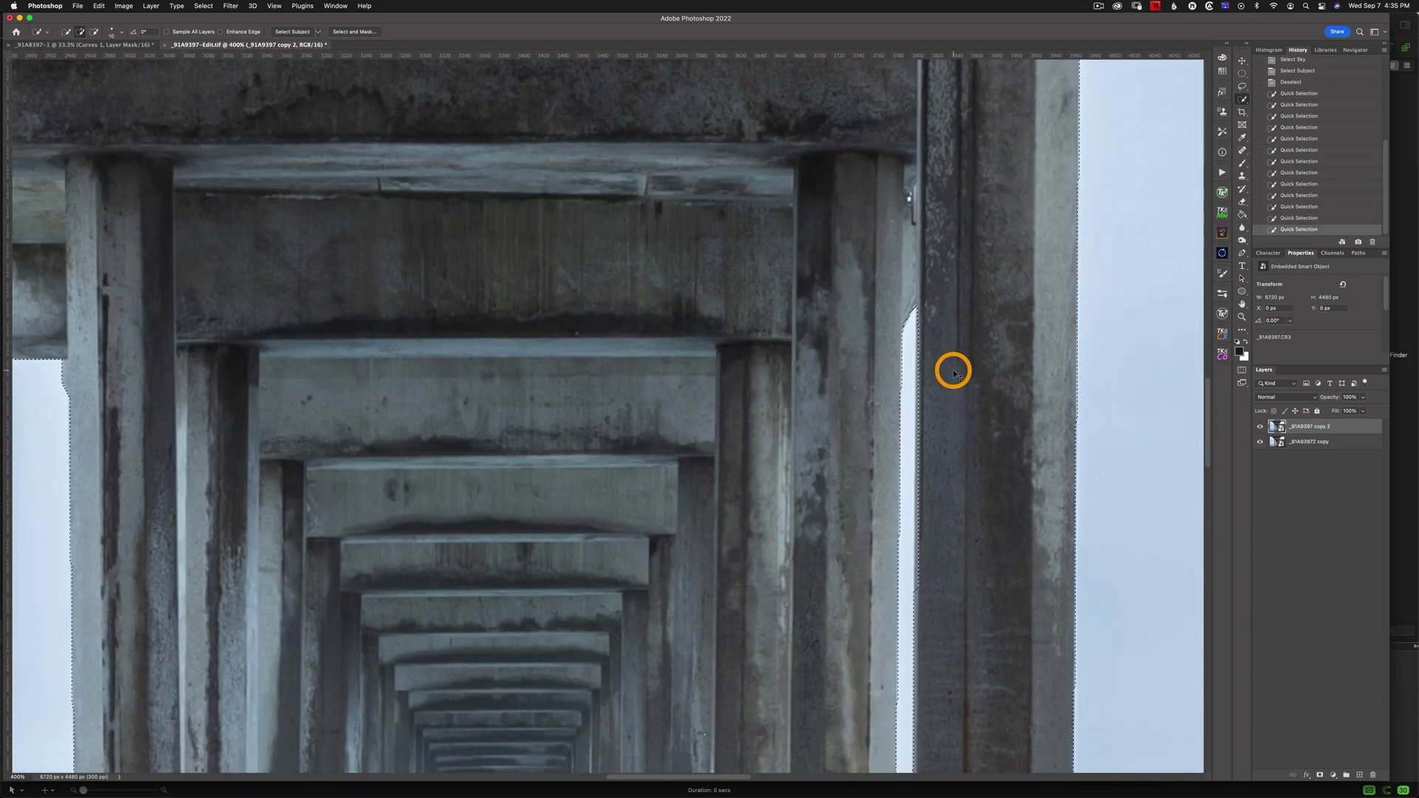
scroll(954, 368, right, 2)
scroll(983, 348, up, 1)
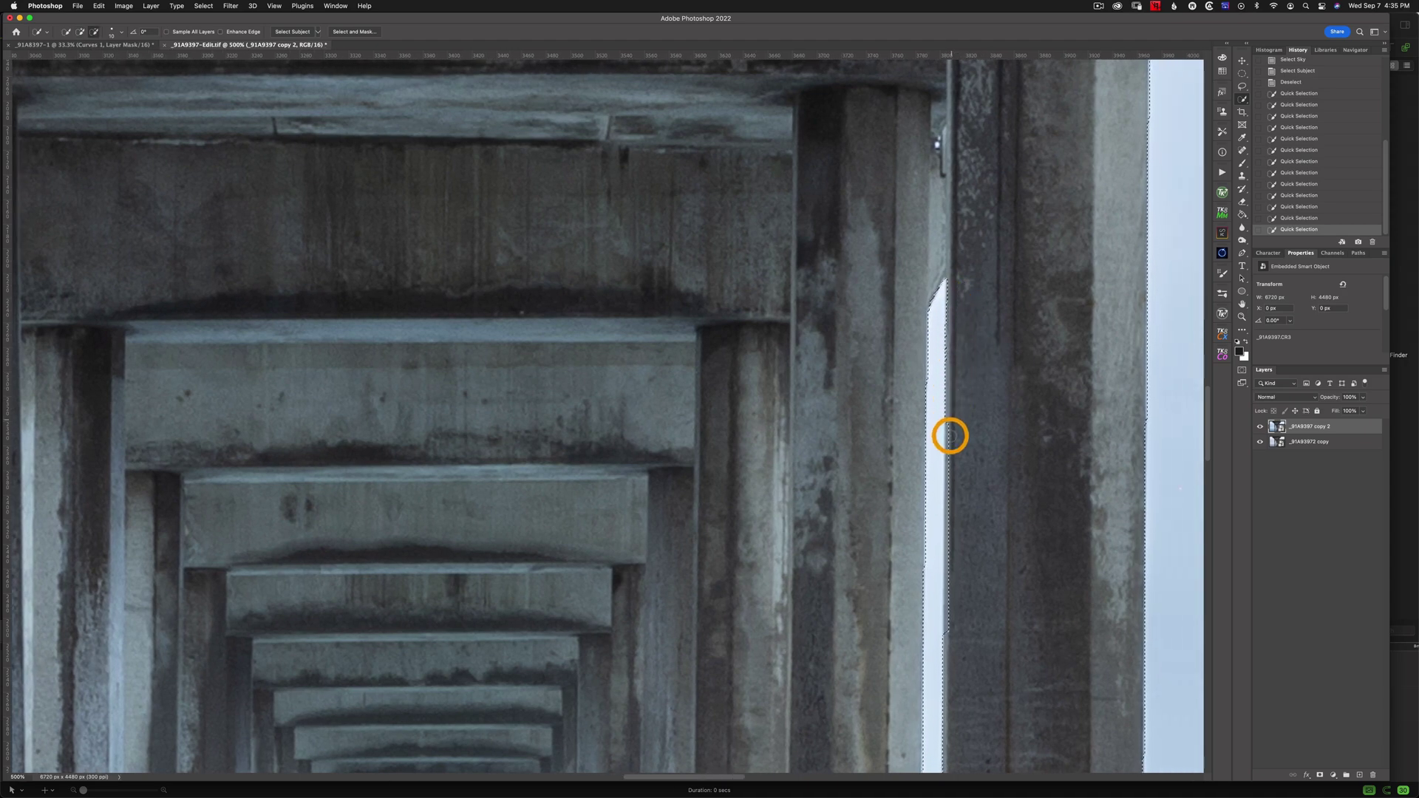
drag(950, 564, 947, 392)
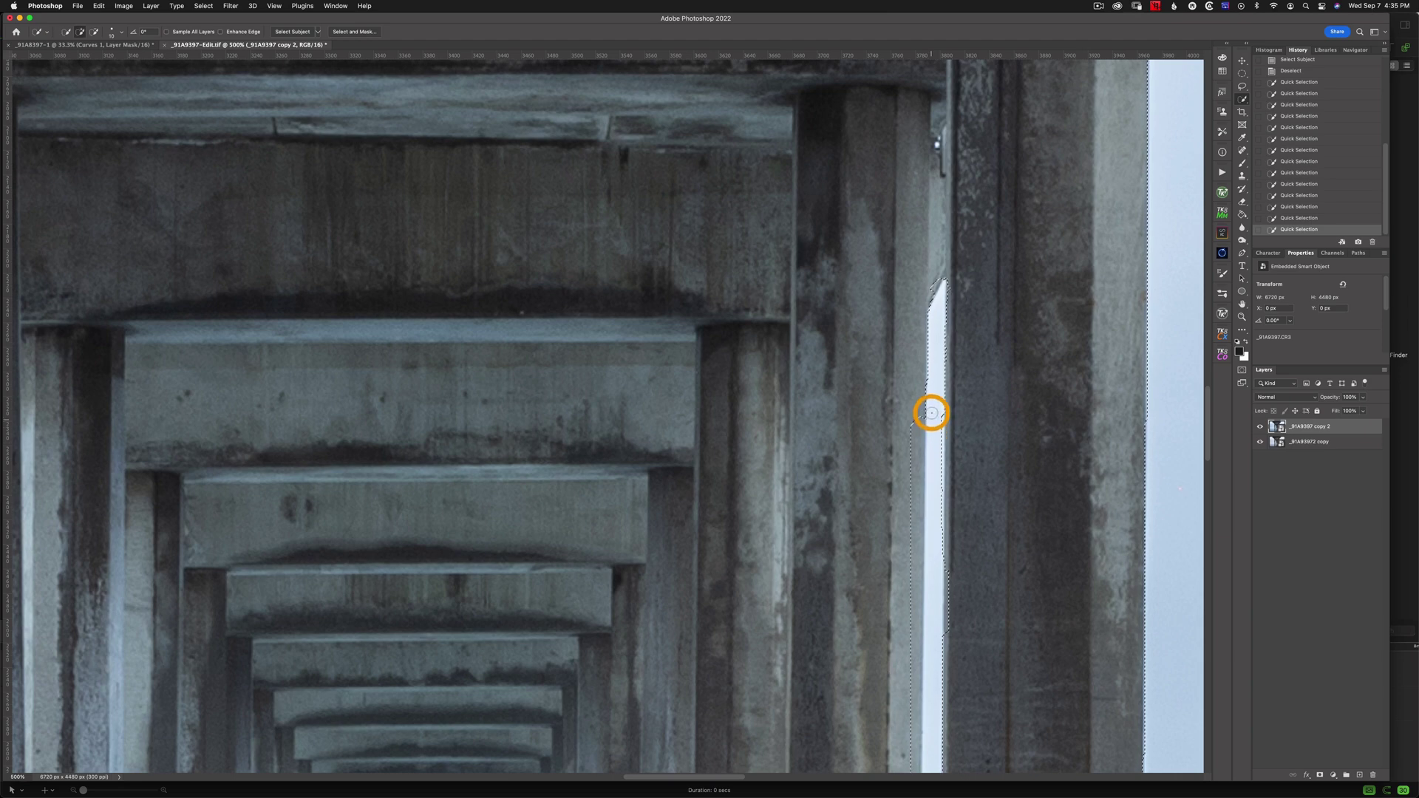
drag(933, 425, 908, 433)
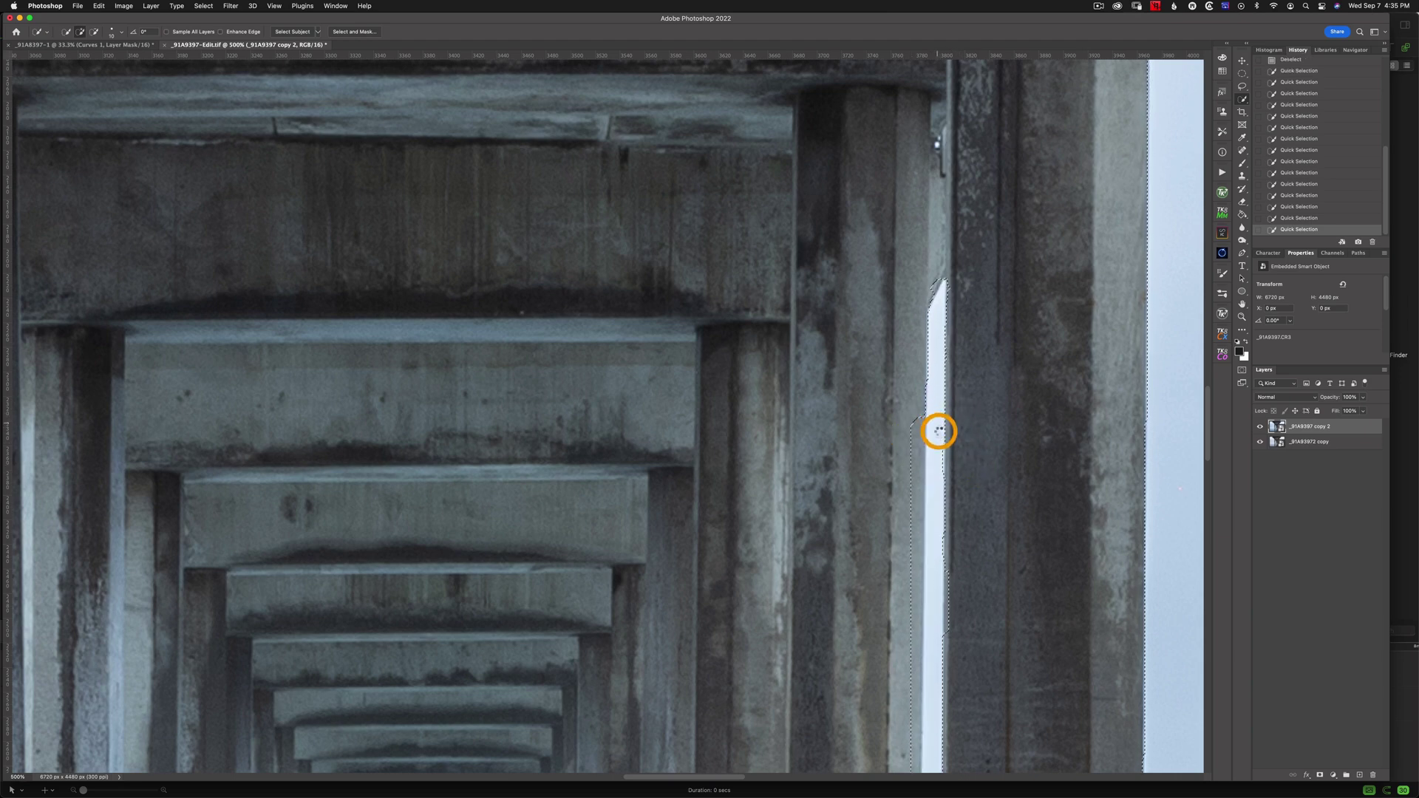
drag(935, 466, 936, 451)
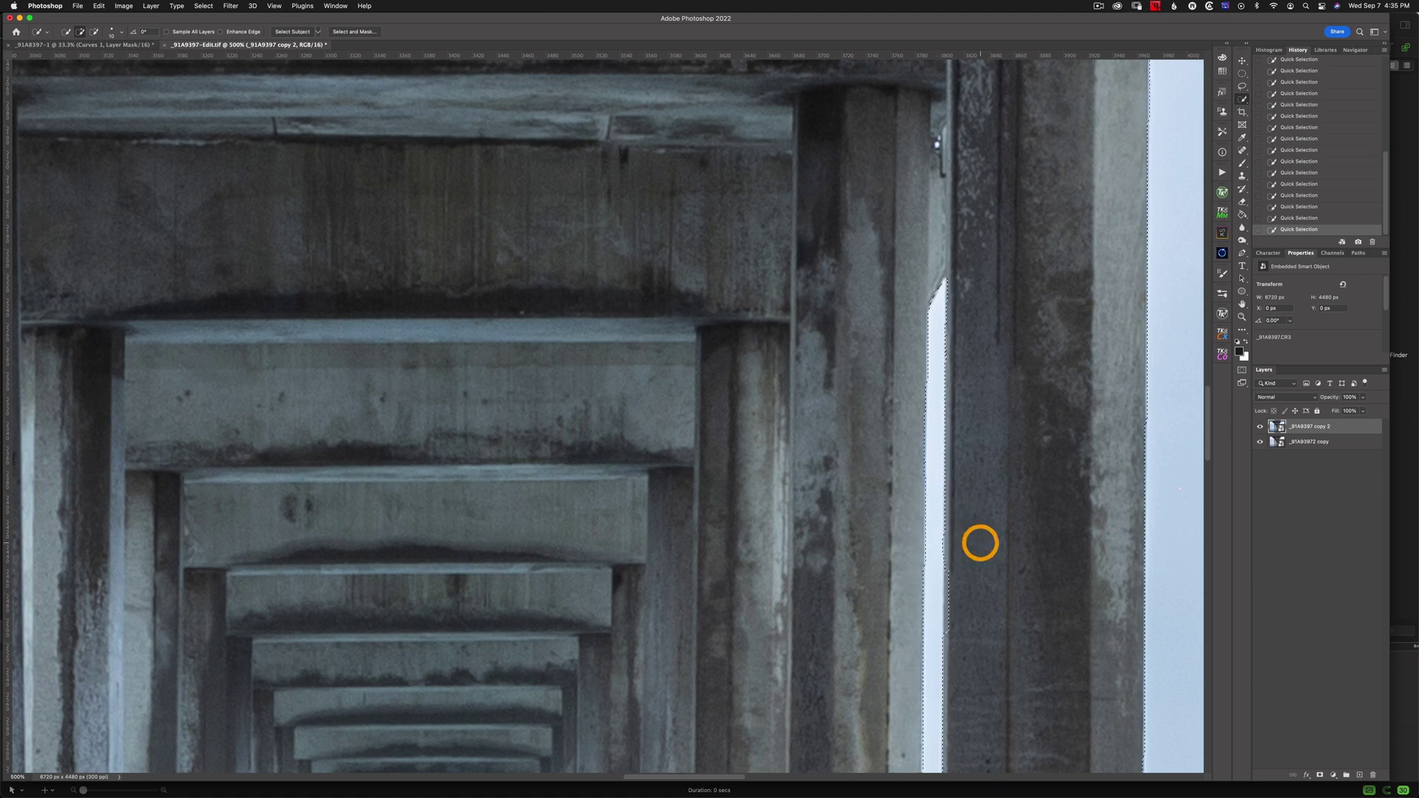
Extend the sliver selection down to the mist and tidy the outline around the far opening
scroll(961, 536, down, 3)
drag(950, 516, 935, 421)
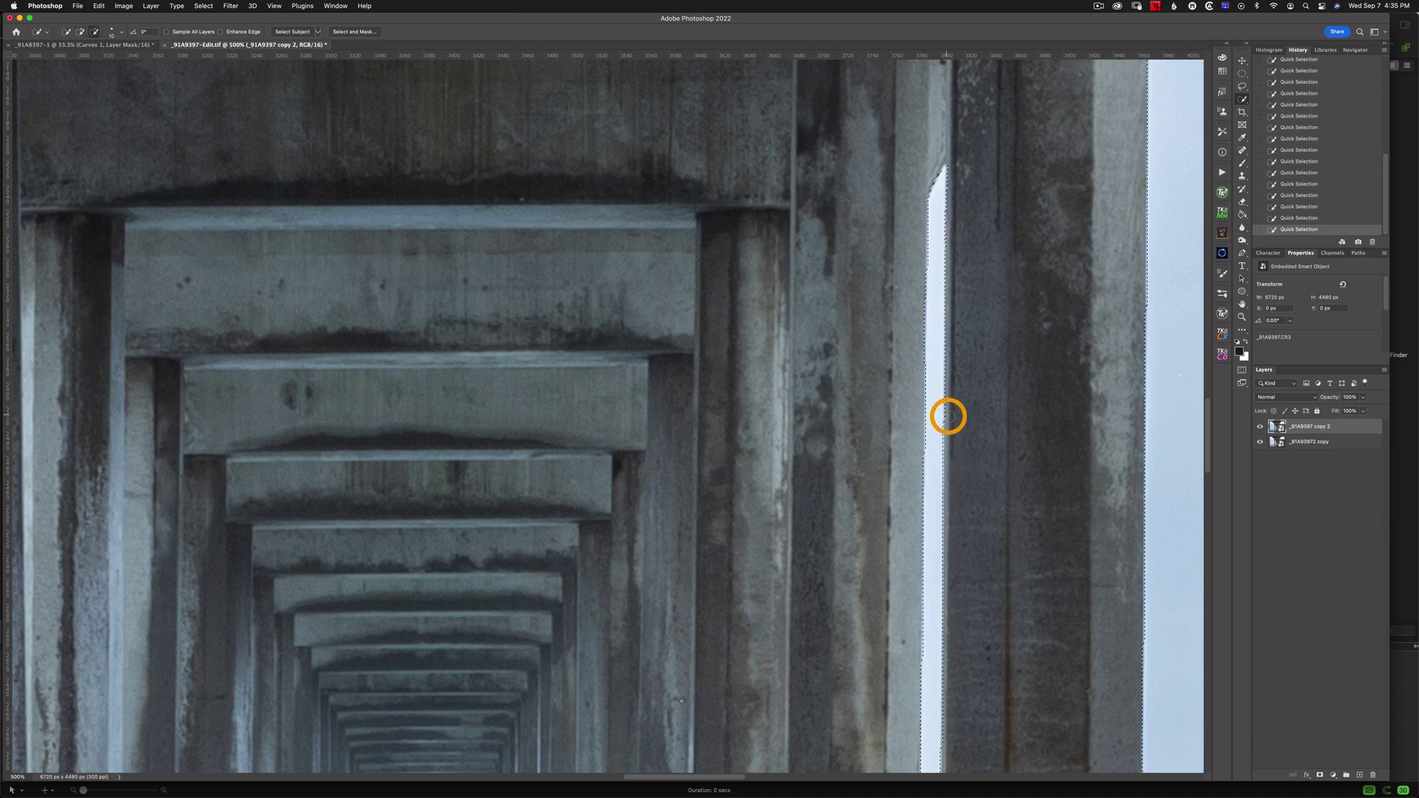
scroll(989, 392, right, 3)
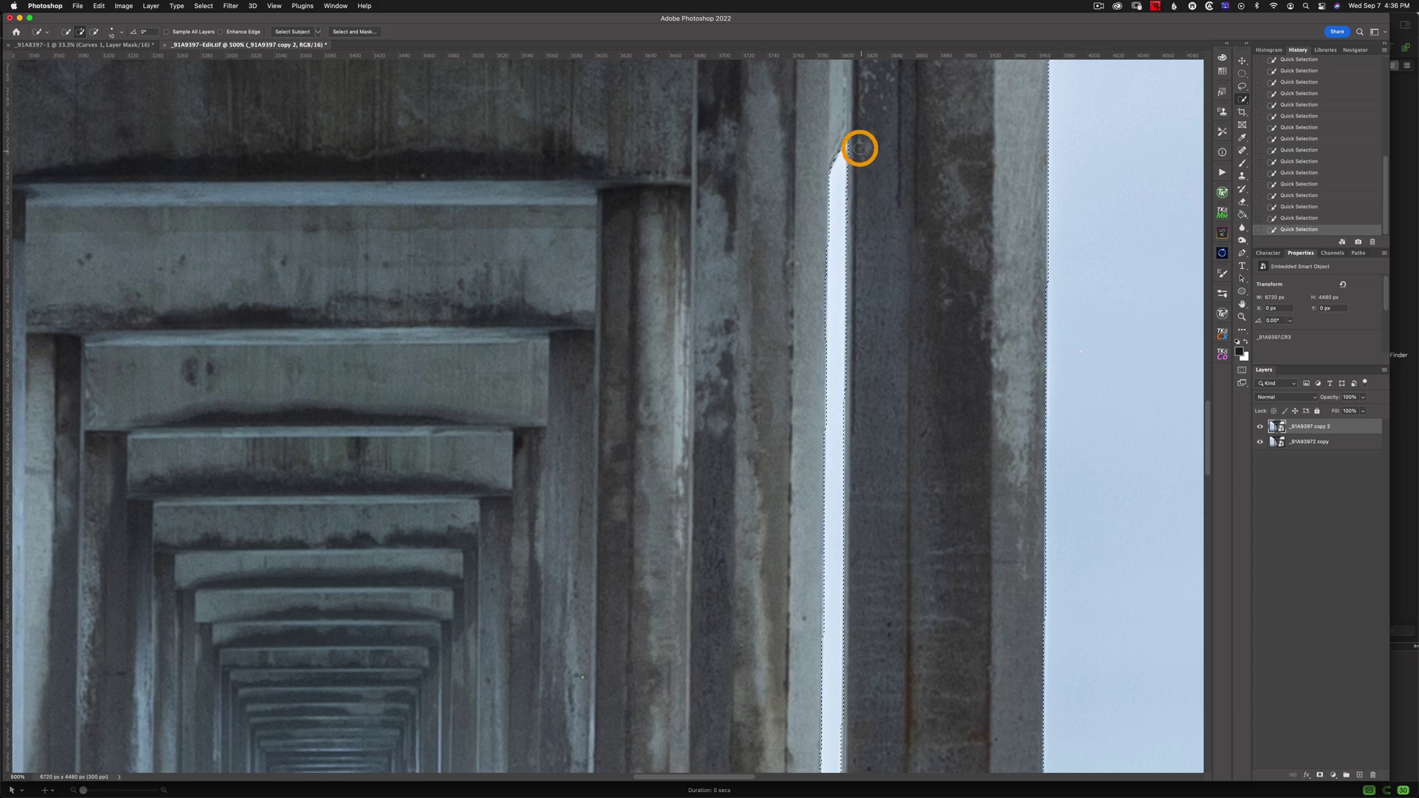
scroll(841, 340, down, 10)
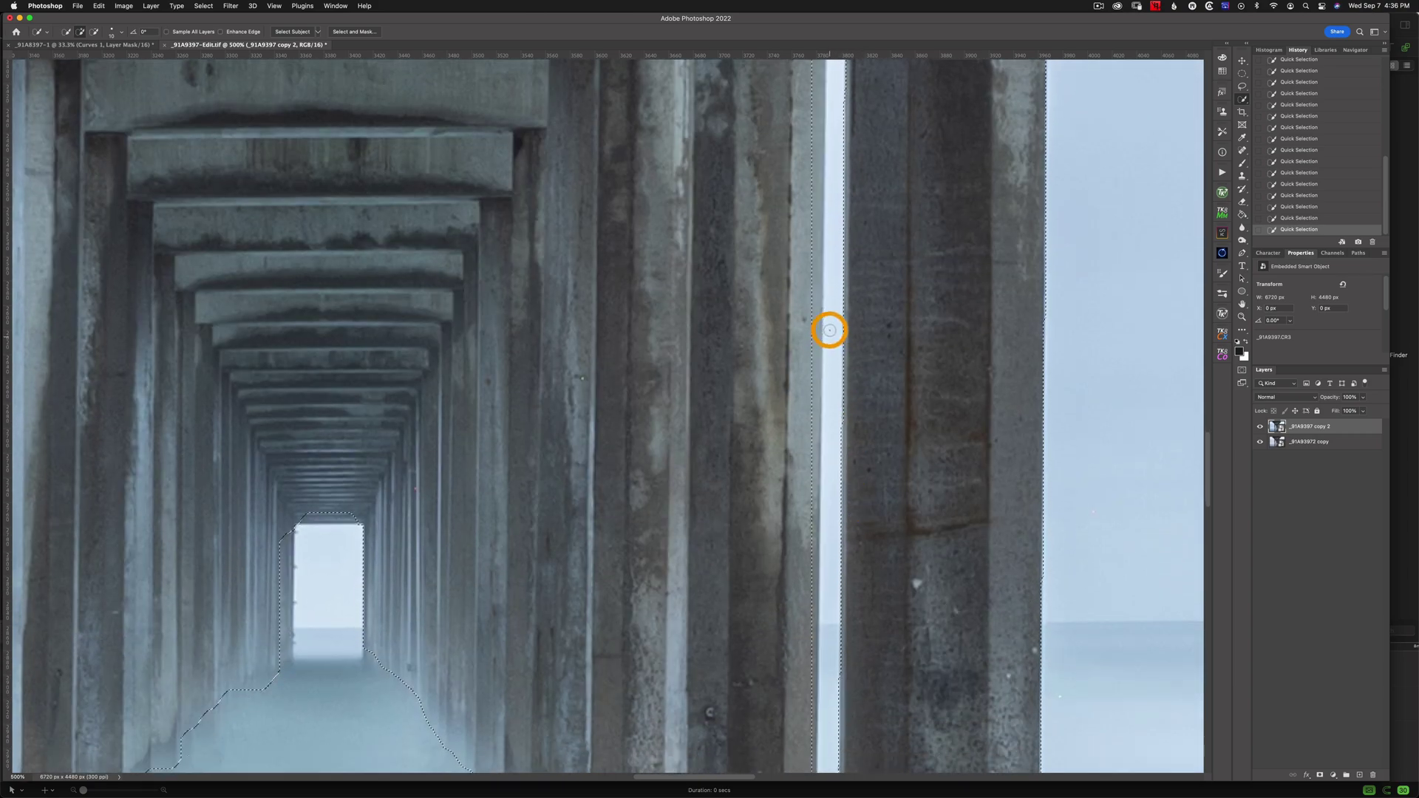
mouse_move(830, 331)
mouse_down()
mouse_move(852, 329)
mouse_move(818, 365)
mouse_move(828, 440)
mouse_up()
scroll(816, 368, down, 3)
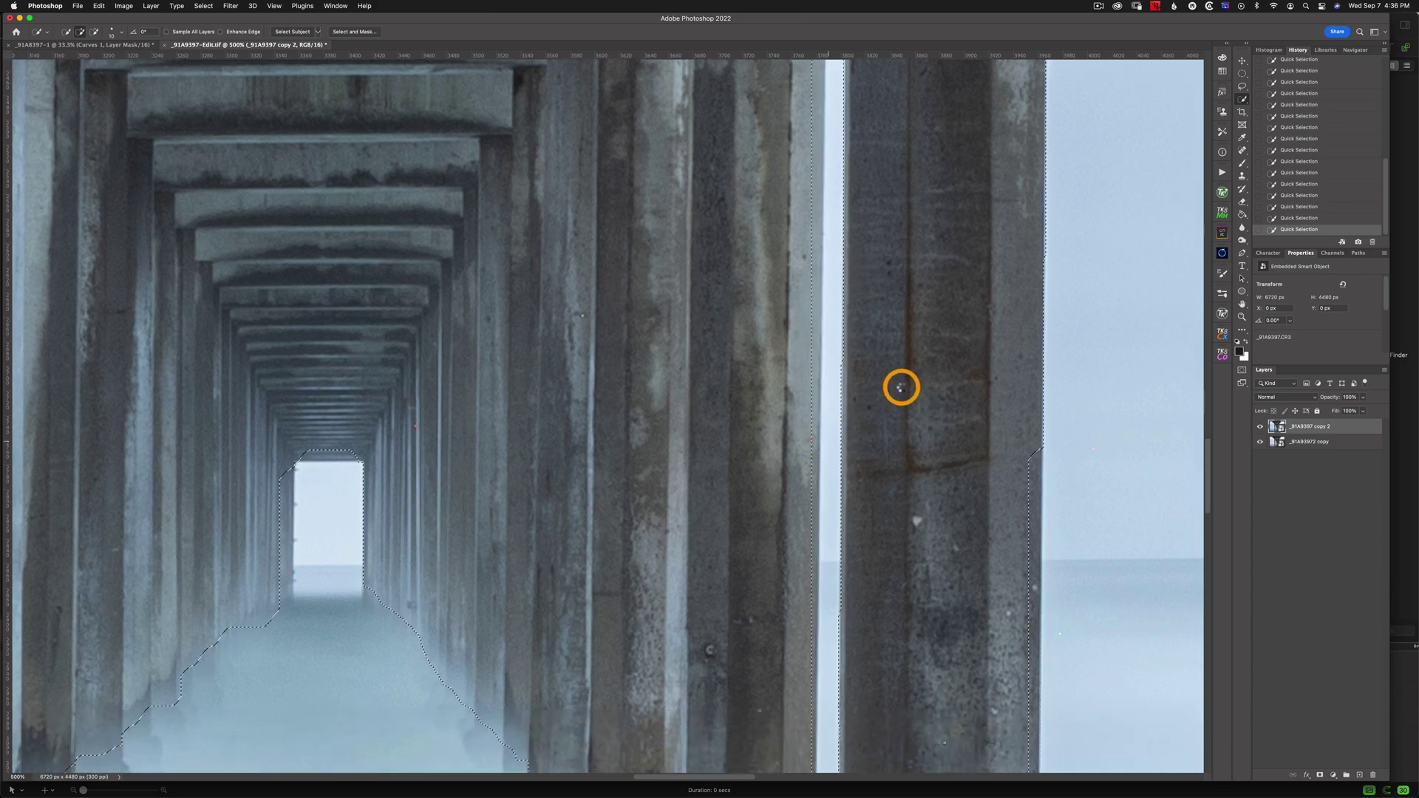
scroll(840, 384, down, 11)
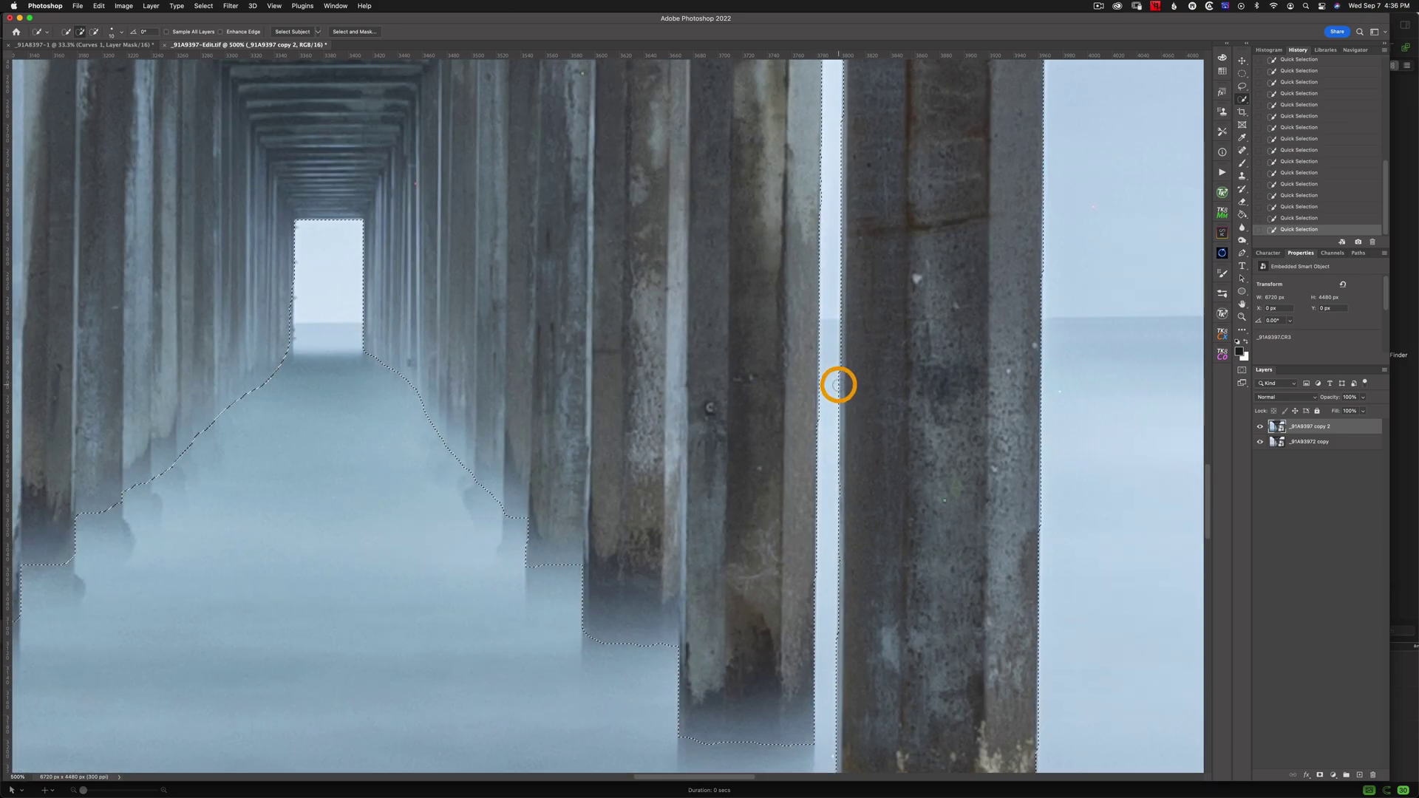
scroll(839, 384, down, 6)
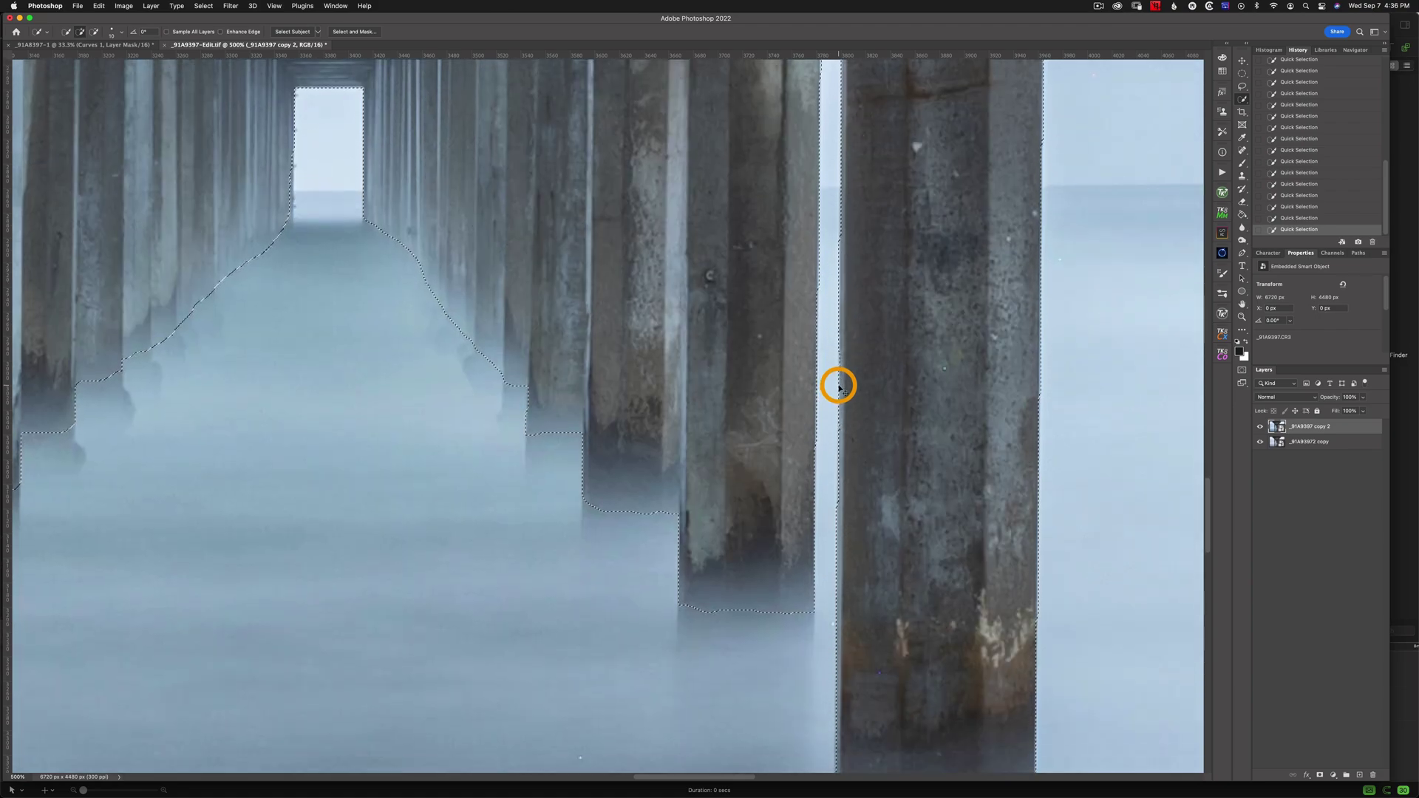
Add the sky around the bracket on the right pier's upper girders, then fit the photo on screen
key(super+minus)
key(super+minus)
key(super+minus)
key(super+minus)
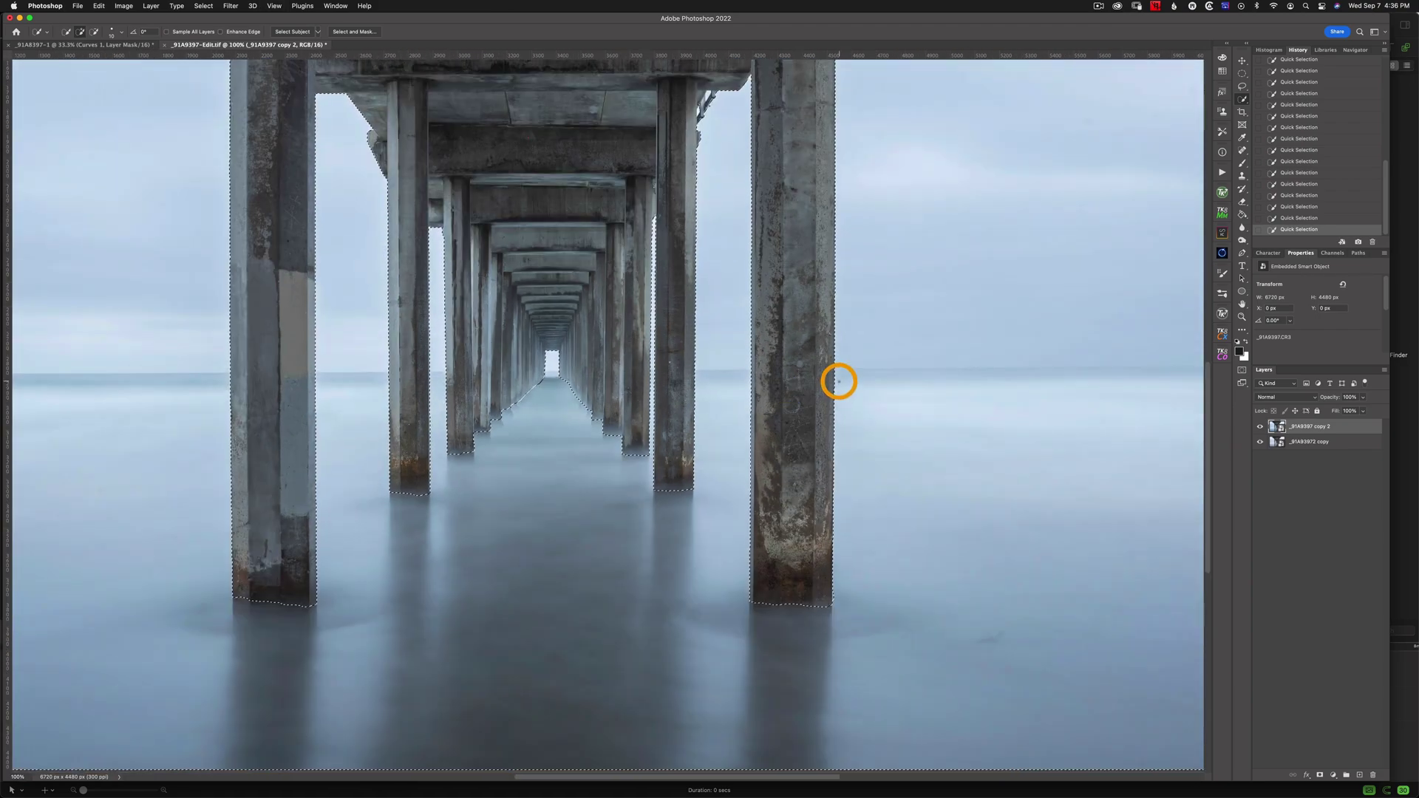
key(super+minus)
key(super+minus)
key(super+plus)
key(super+plus)
key(super+plus)
key(super+plus)
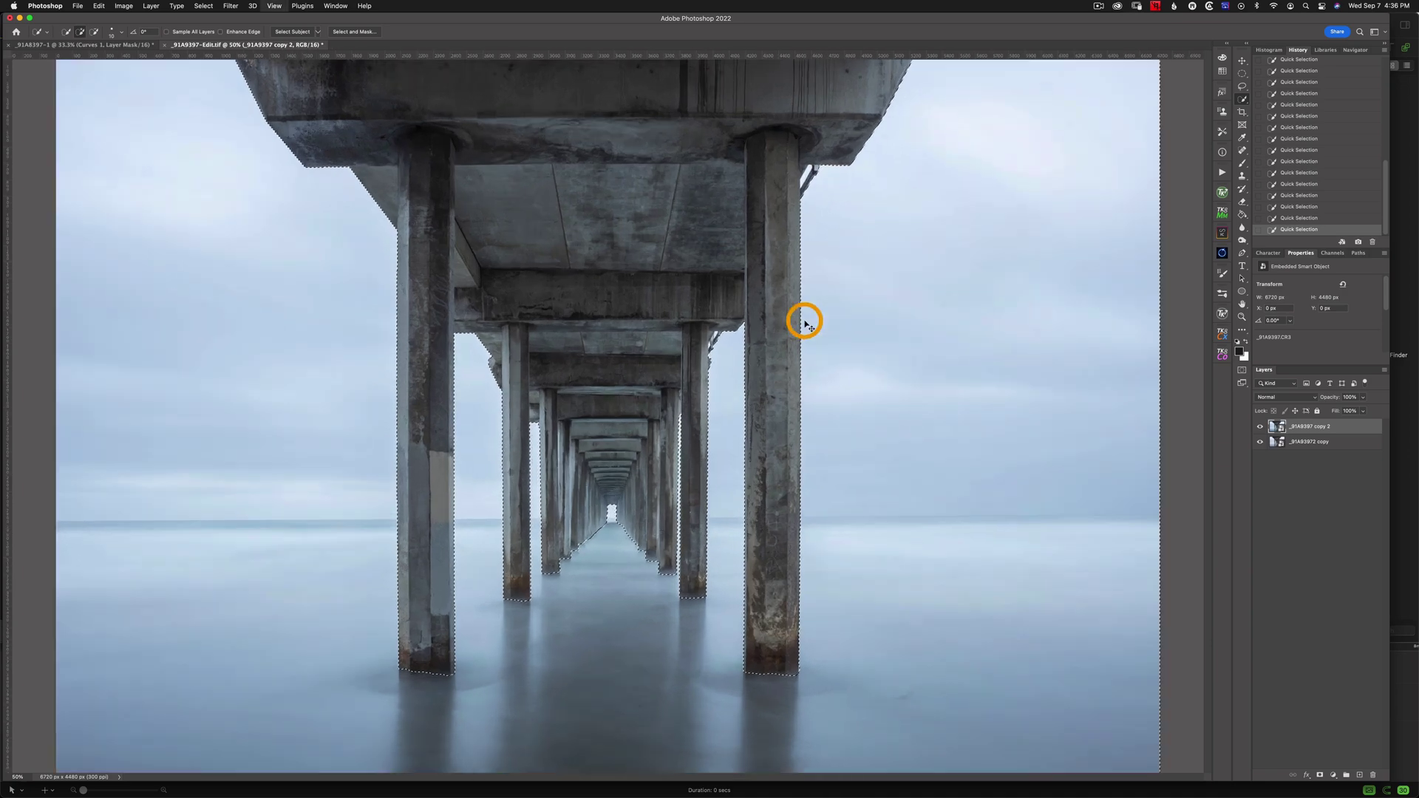
scroll(995, 277, up, 5)
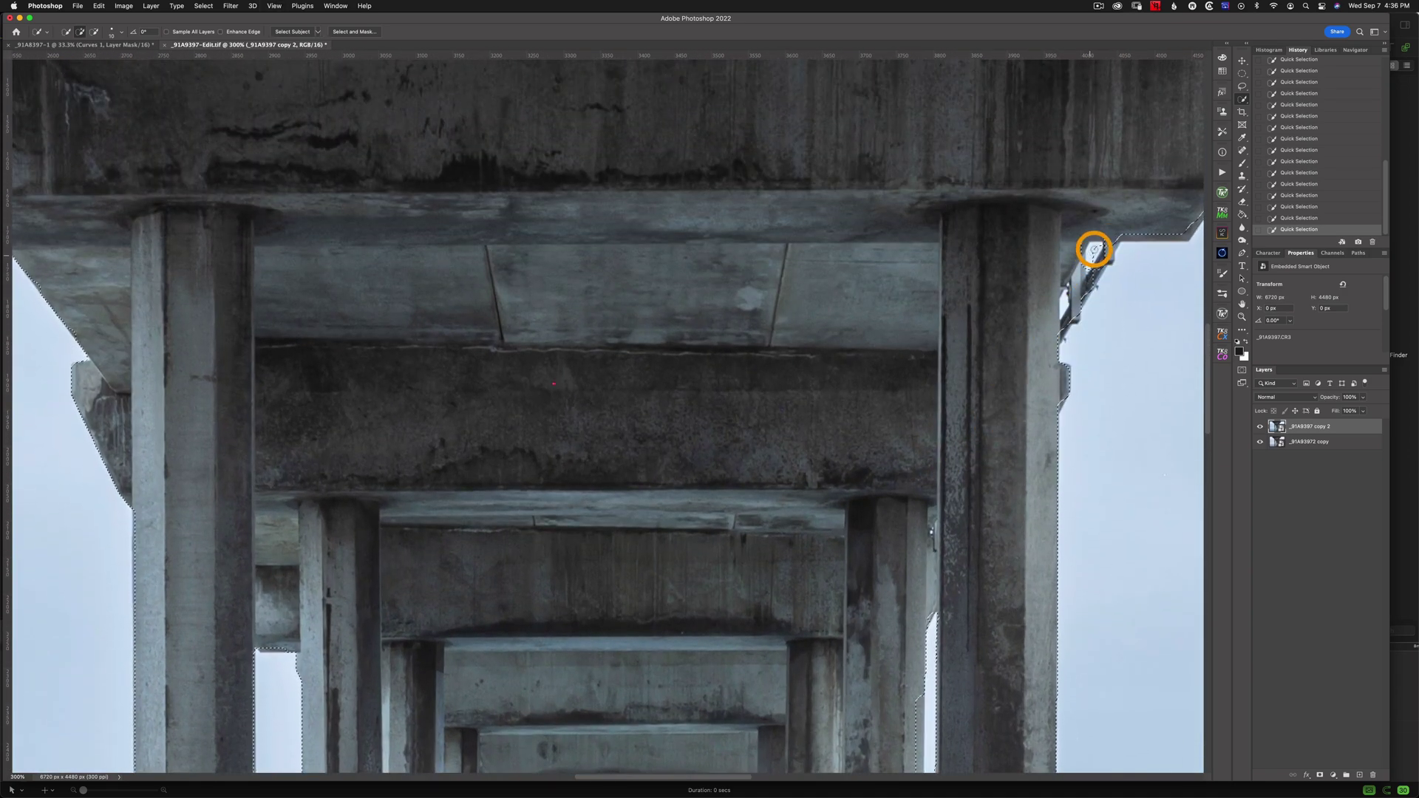
mouse_move(1097, 261)
mouse_down()
mouse_move(1063, 308)
mouse_move(1110, 315)
mouse_move(1063, 316)
mouse_up()
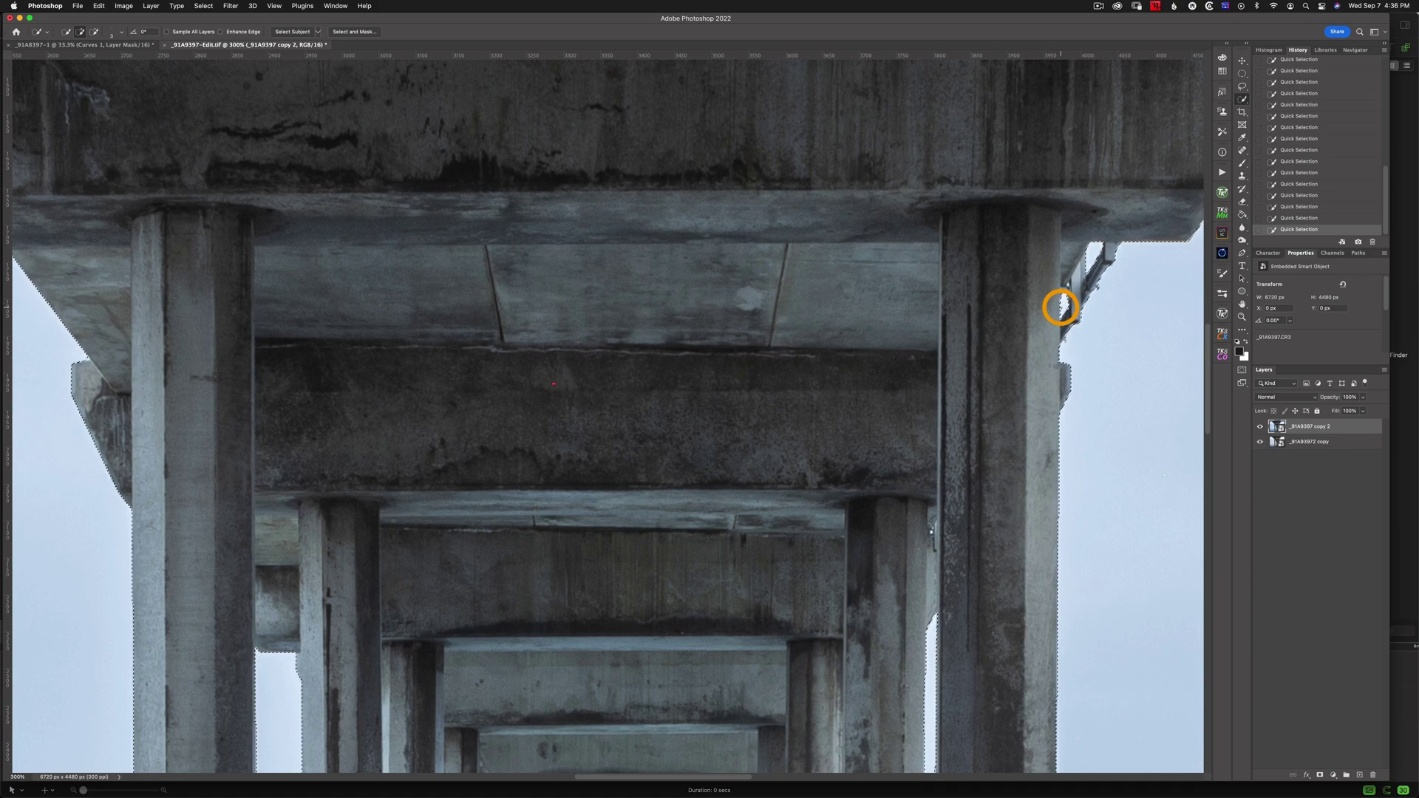
scroll(1061, 307, right, 10)
scroll(1061, 307, up, 5)
scroll(1060, 308, up, 6)
mouse_move(893, 455)
mouse_down()
mouse_move(929, 402)
mouse_move(868, 476)
mouse_move(878, 491)
mouse_move(903, 482)
mouse_move(880, 491)
mouse_up()
scroll(983, 458, left, 2)
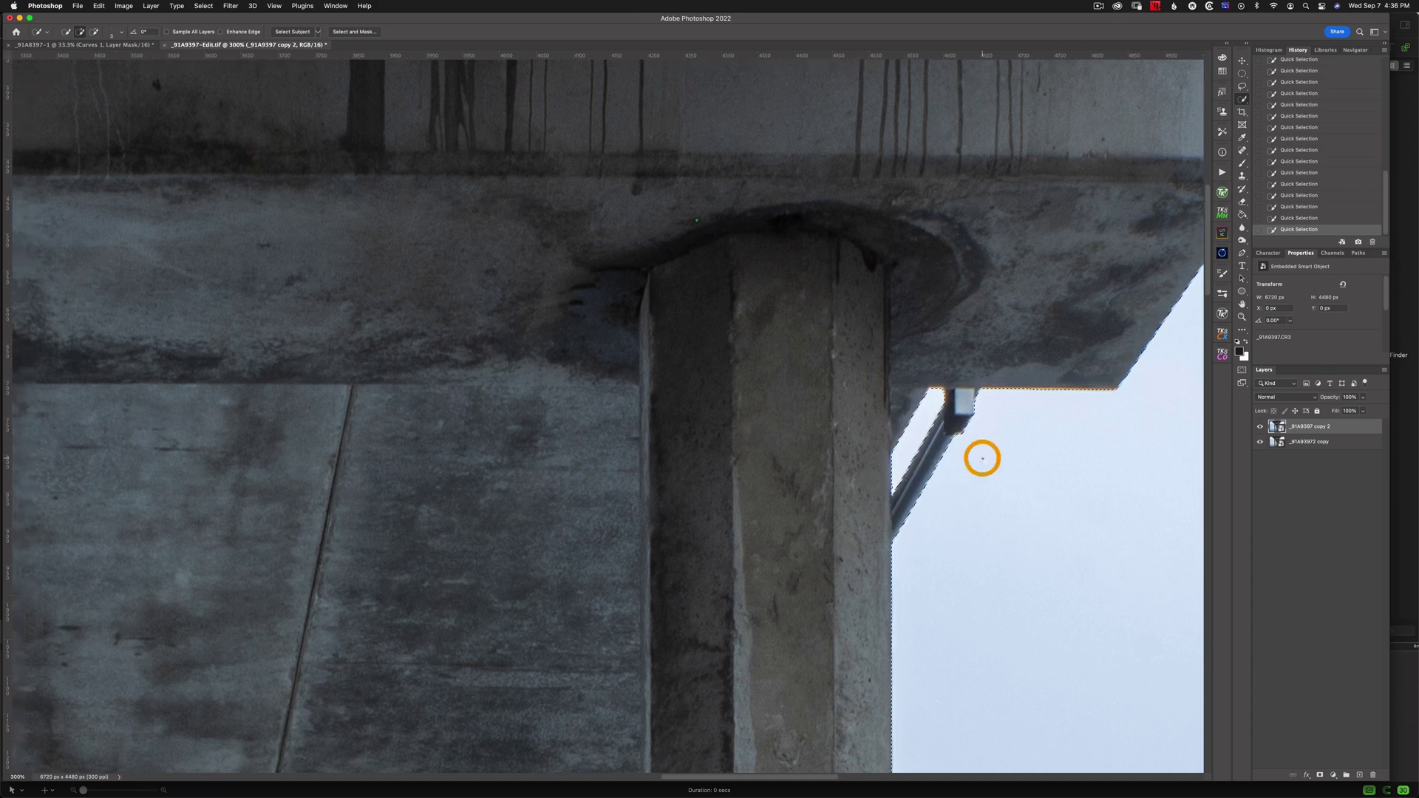
key(super+0)
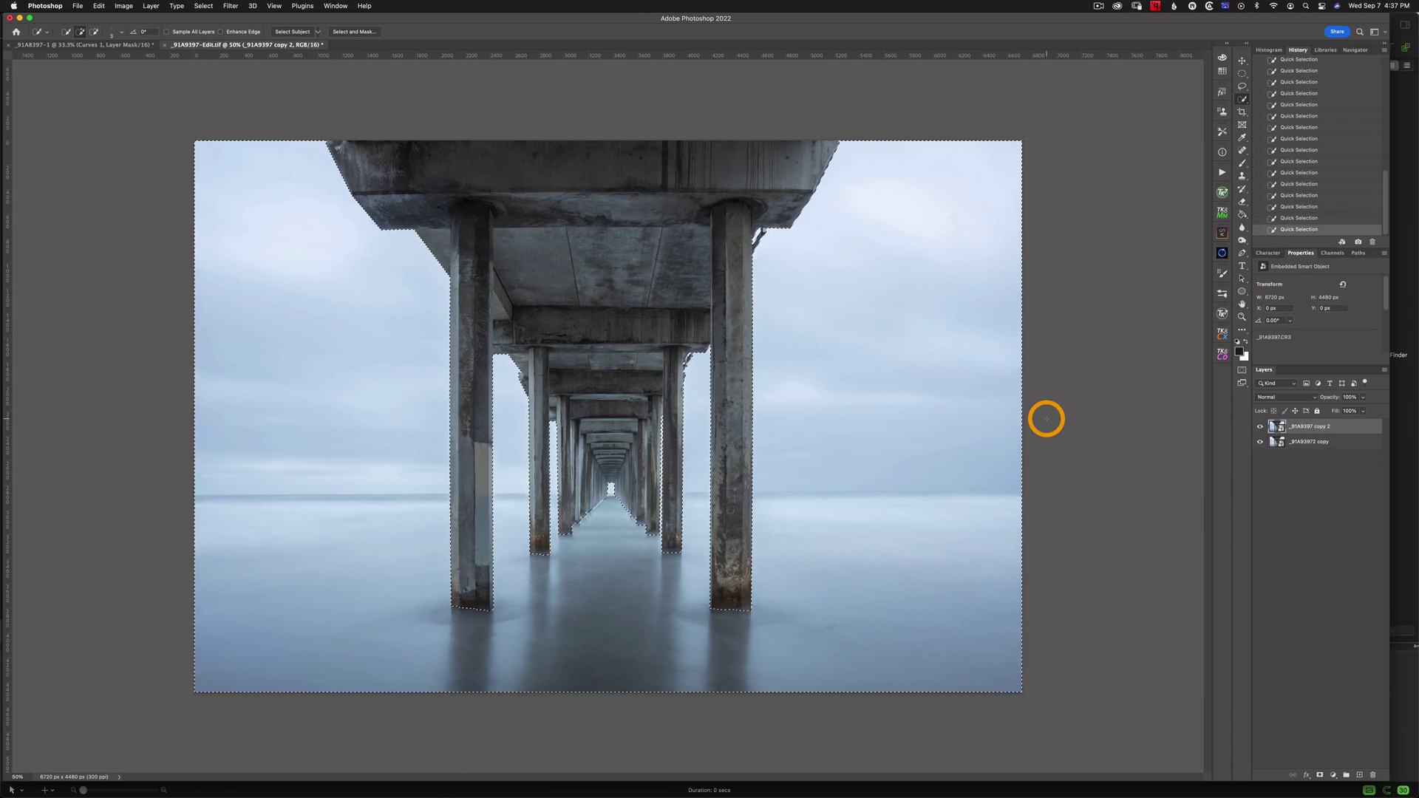
Save the selection as an alpha channel named 'Sky and ocean' and check it in Channels
click(202, 5)
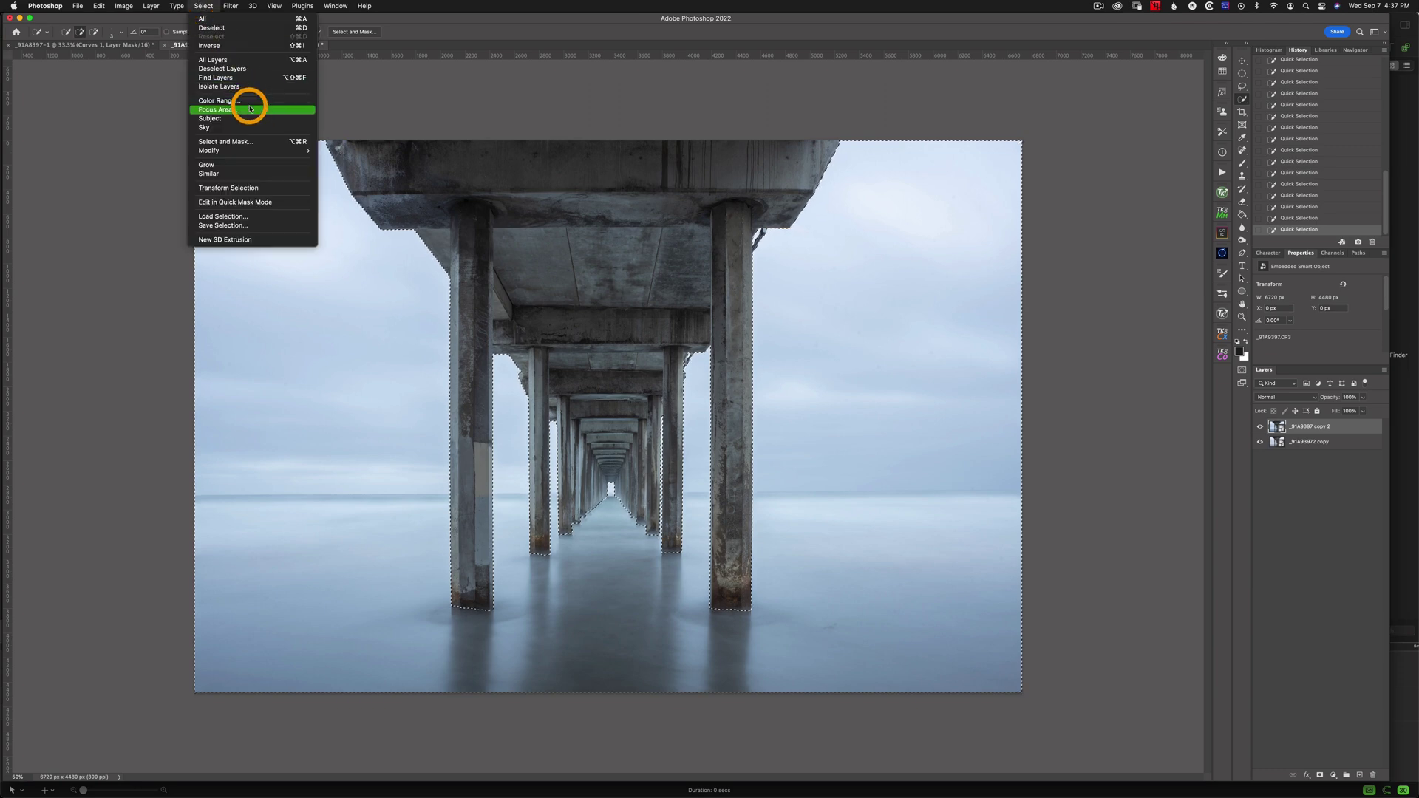
click(265, 226)
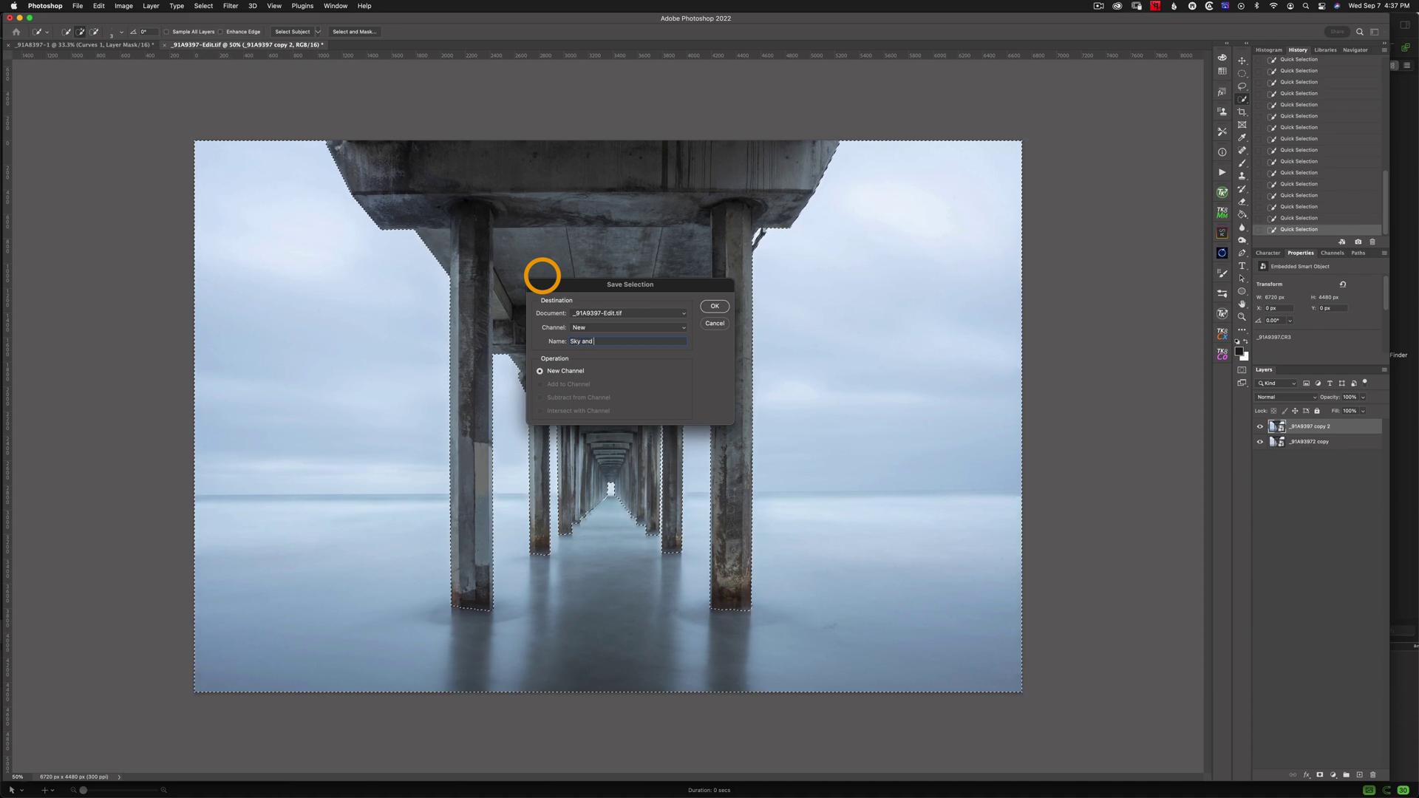
click(711, 308)
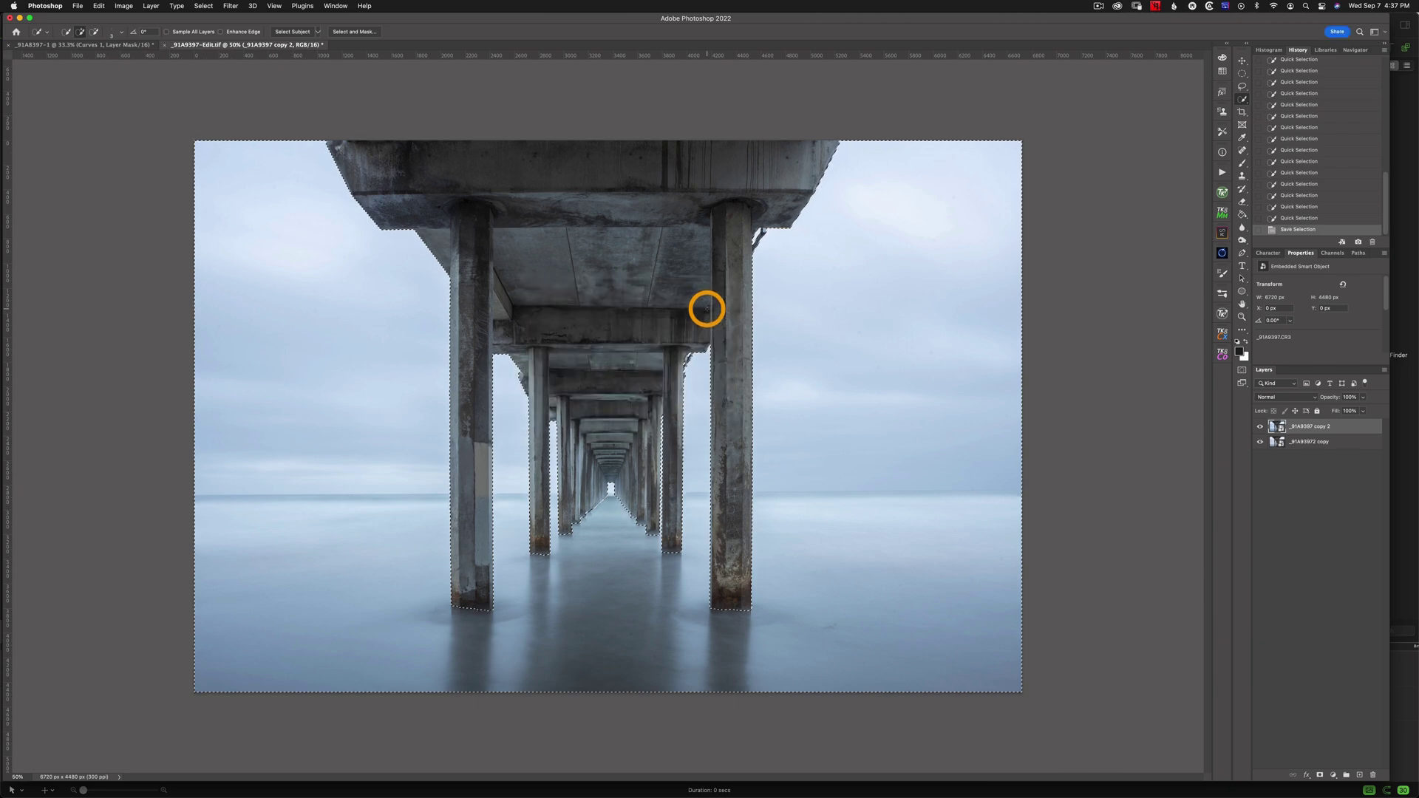
click(1333, 253)
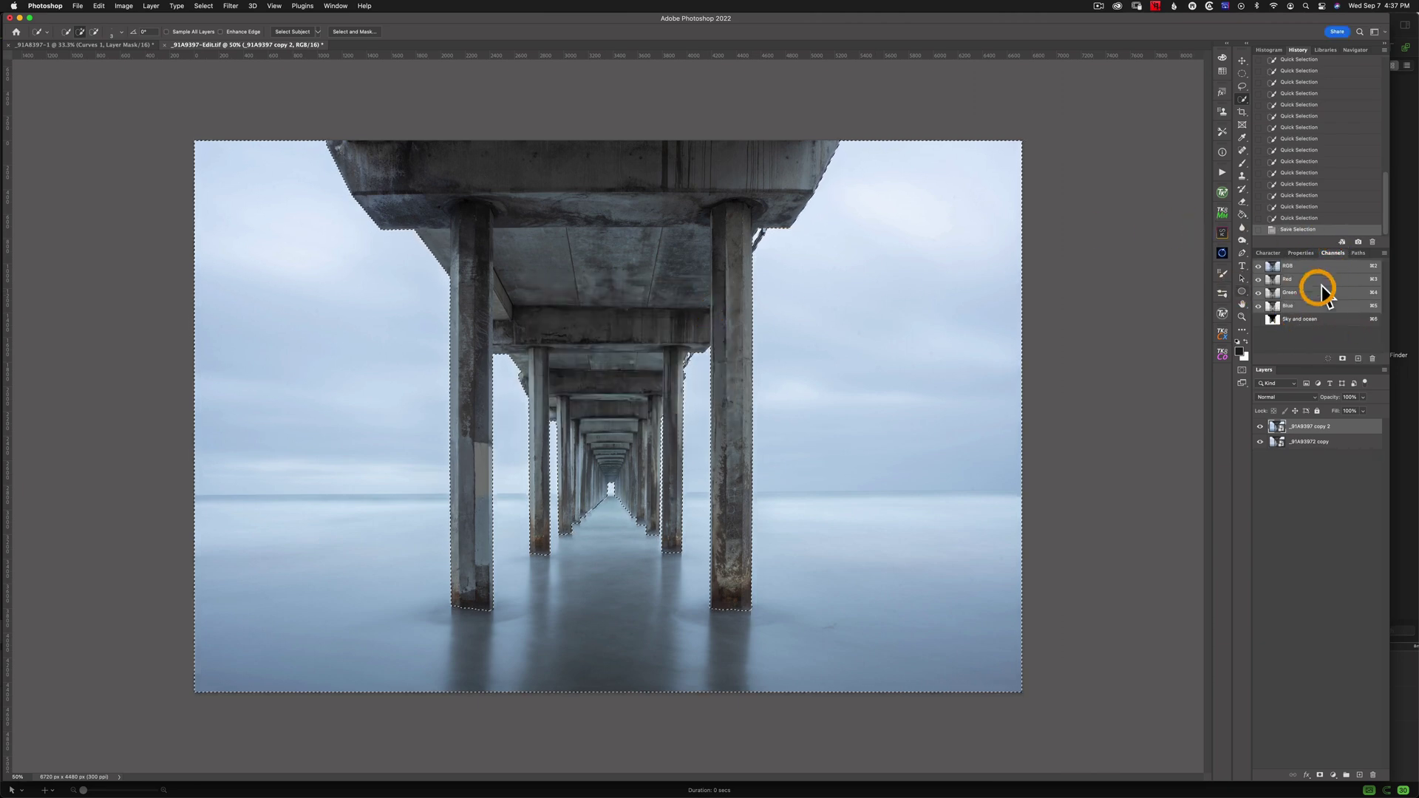
click(335, 5)
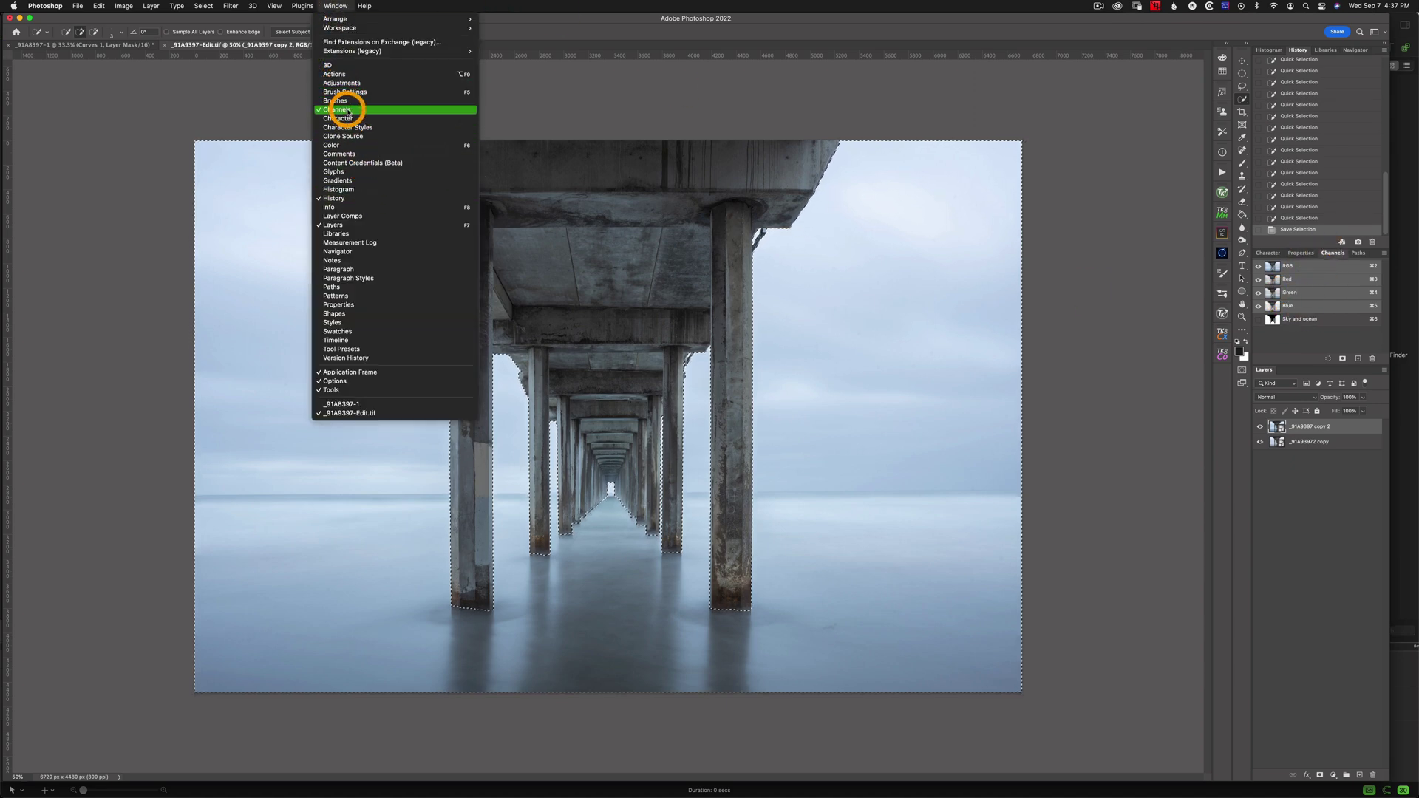
click(1335, 256)
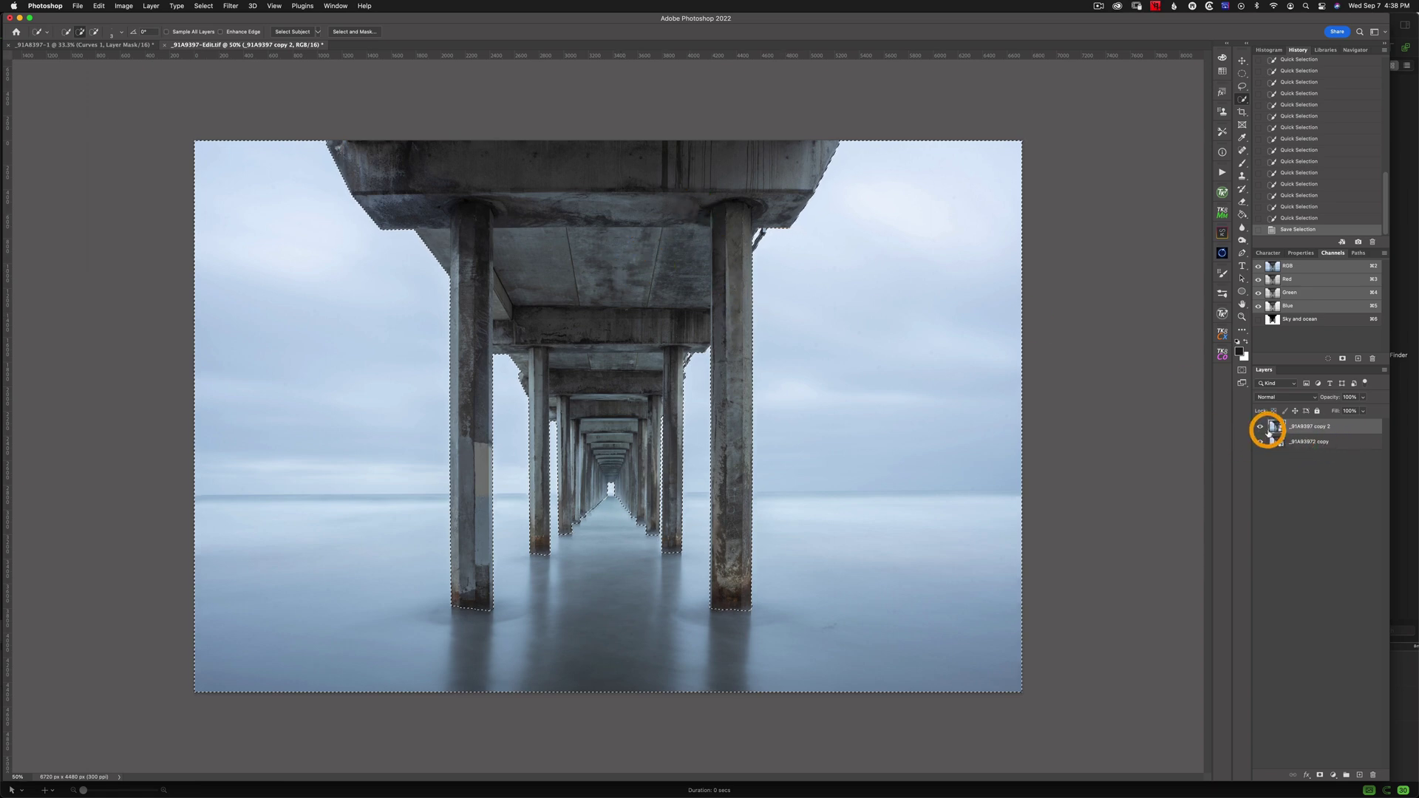
Add a selection-based layer mask to _91A9397 copy 2, comparing by toggling the layer and mask
click(1261, 427)
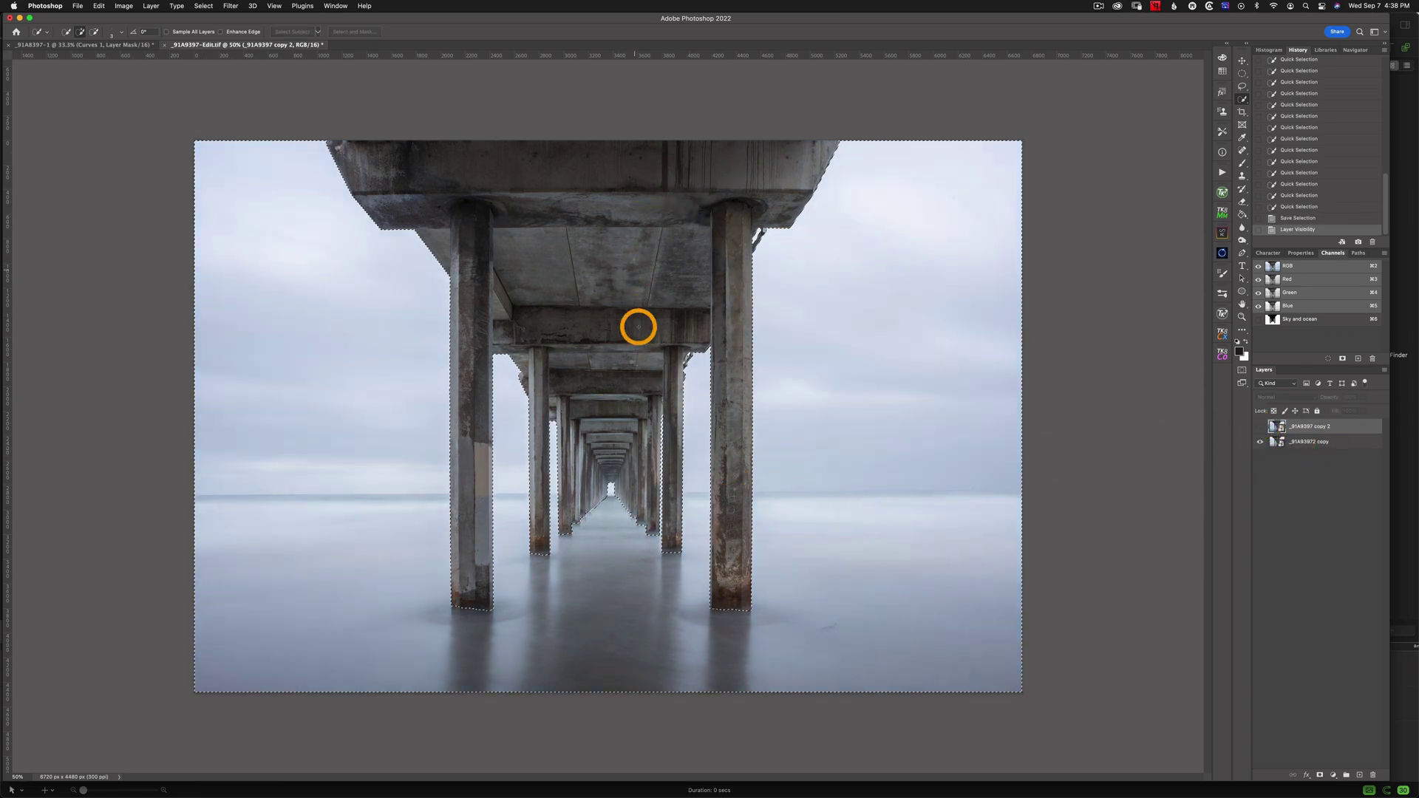
click(1262, 428)
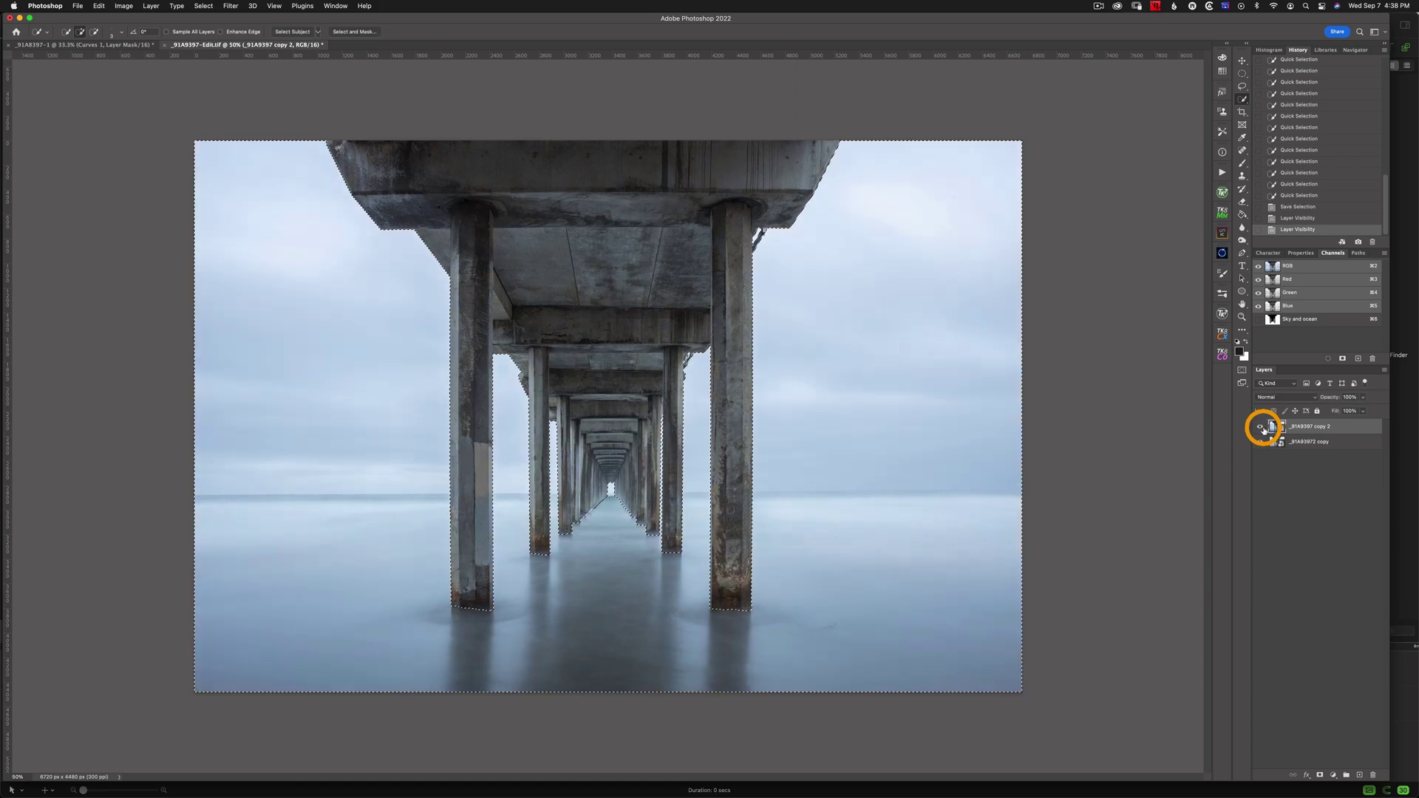
click(1321, 776)
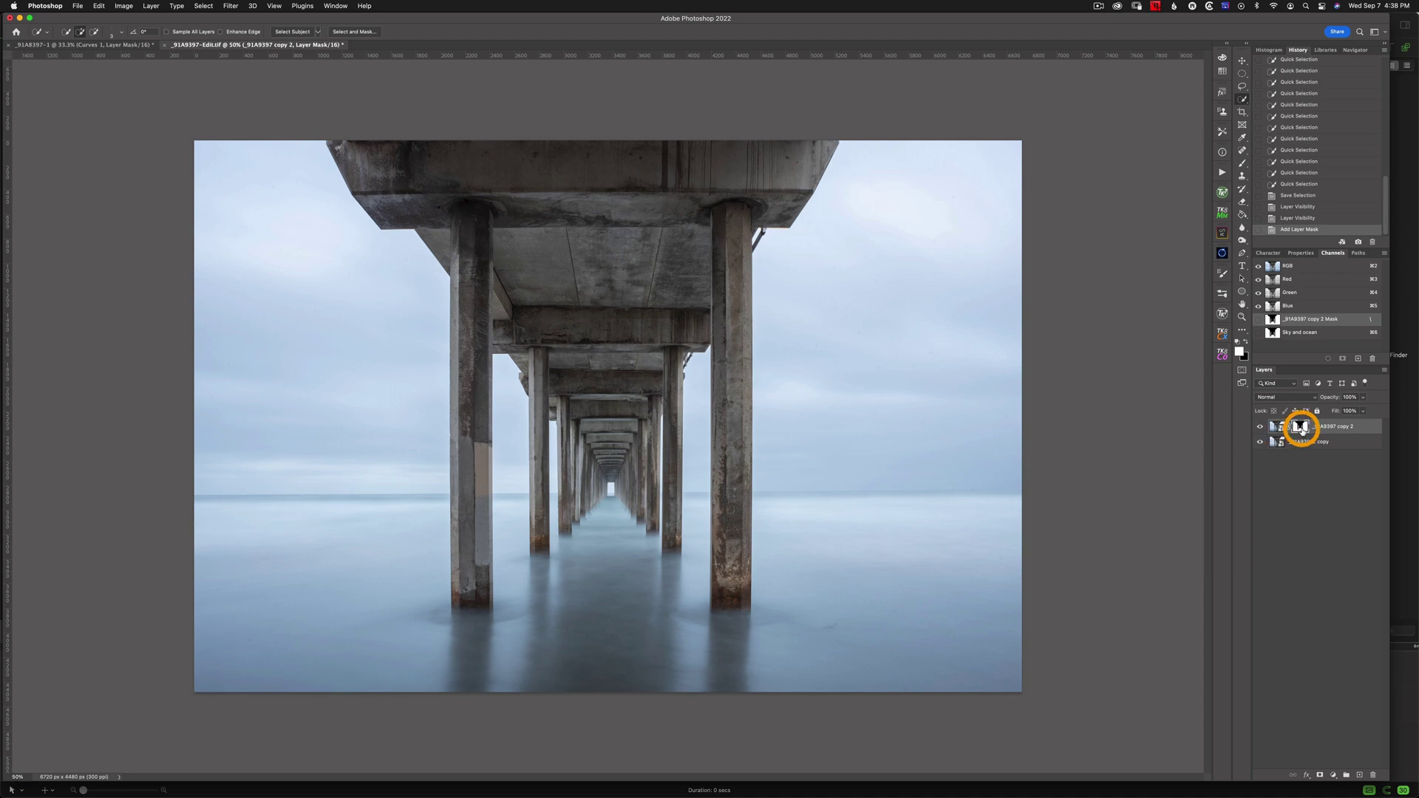
shift+click(1303, 429)
shift+click(1303, 428)
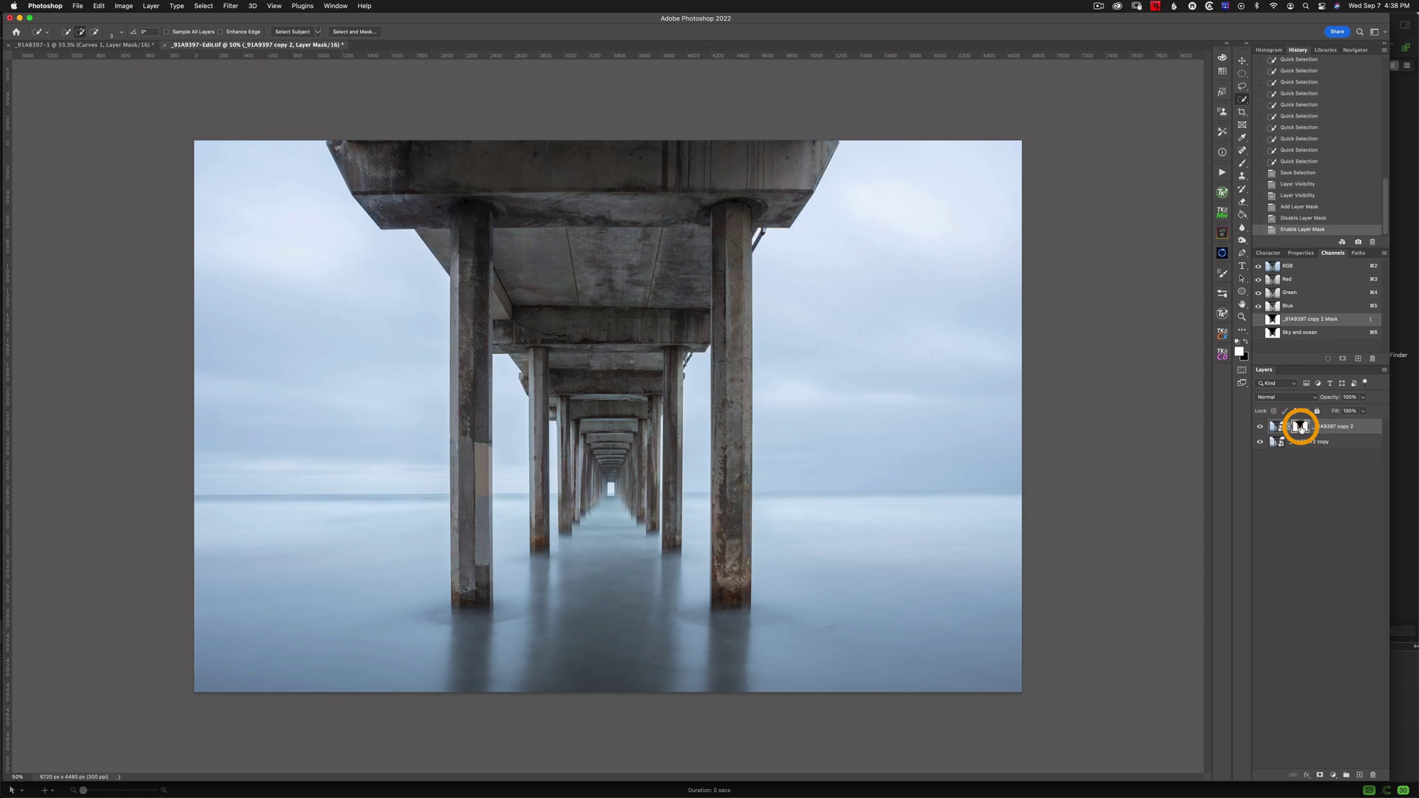
click(1260, 427)
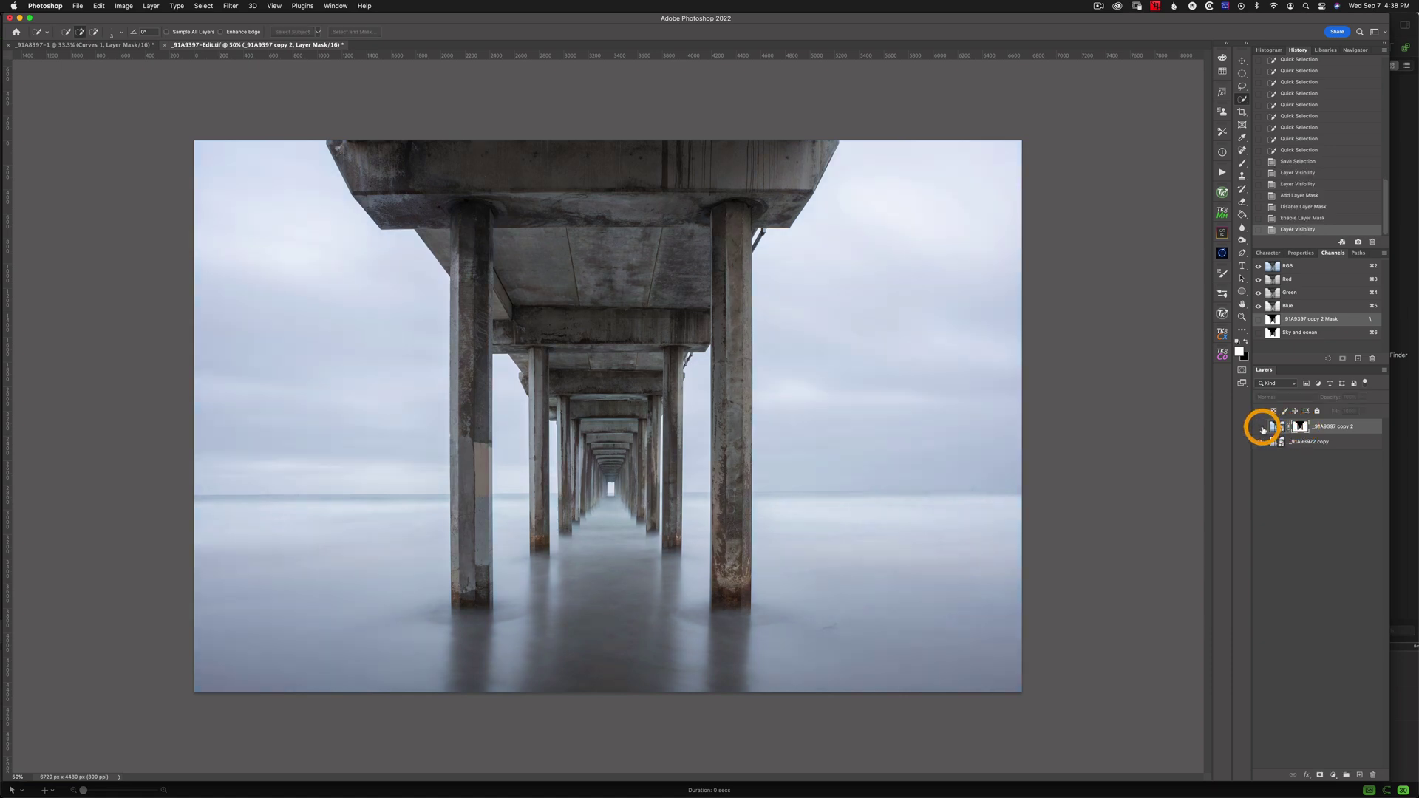
click(1262, 429)
Add a Curves 1 adjustment with the curve pulled down to darken, then invert its mask to black
click(1334, 776)
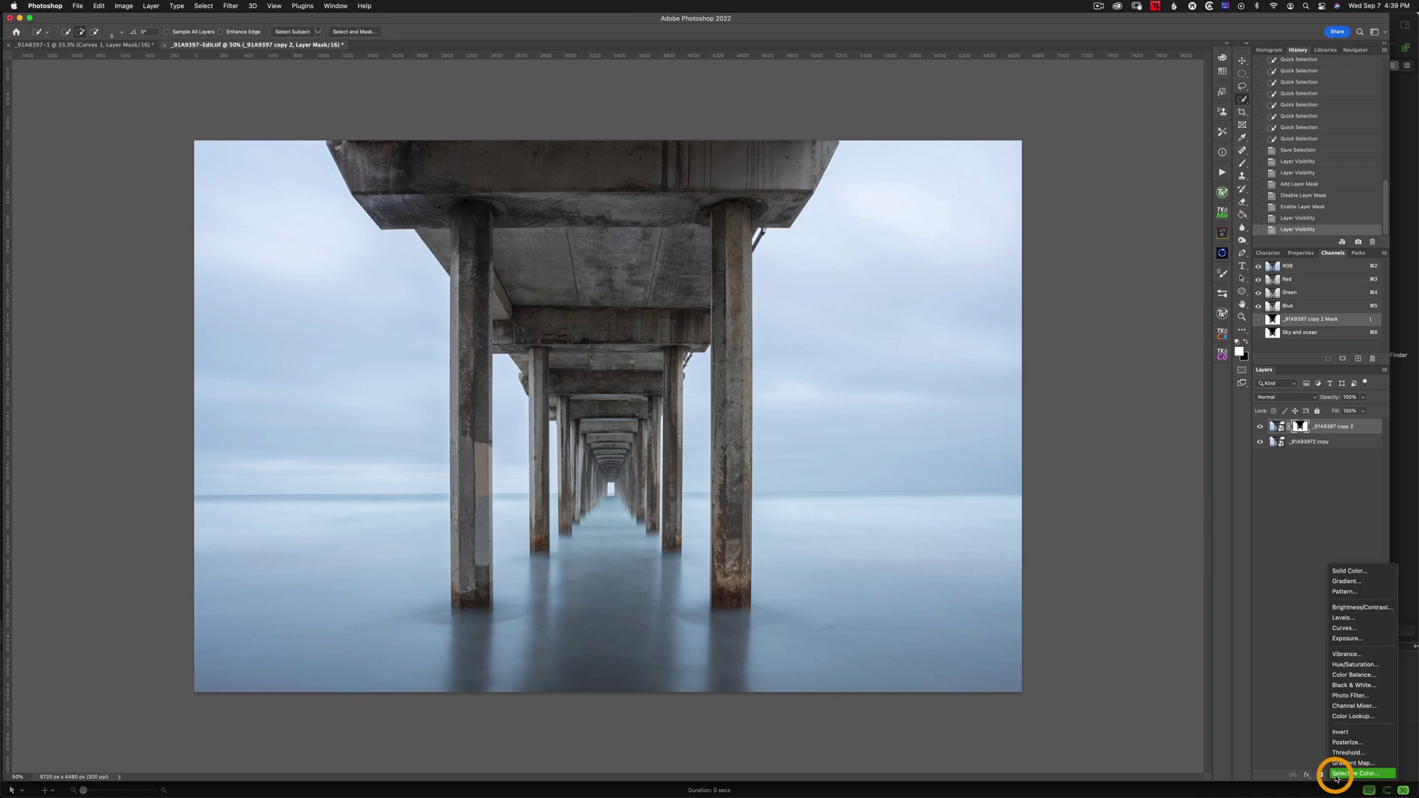
click(1286, 708)
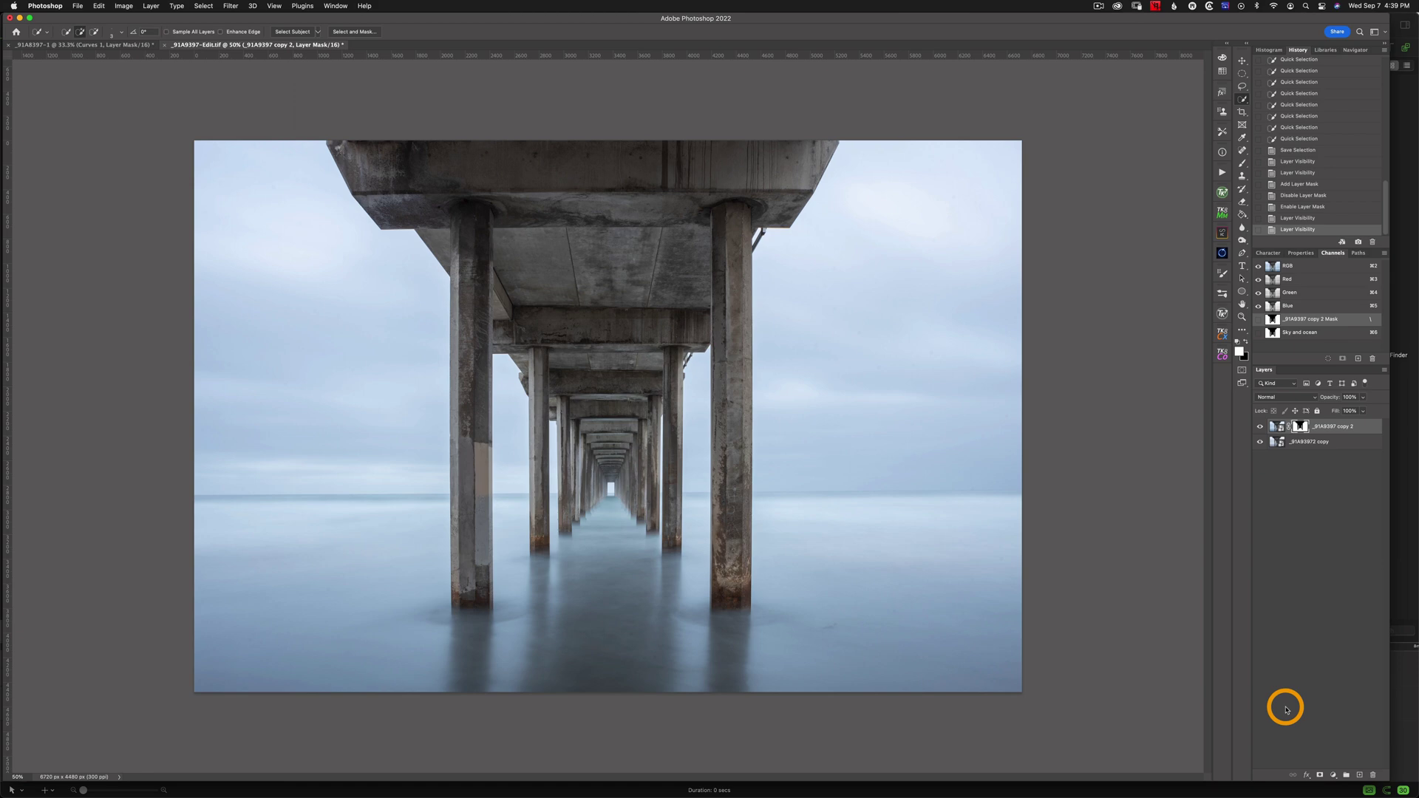
click(204, 6)
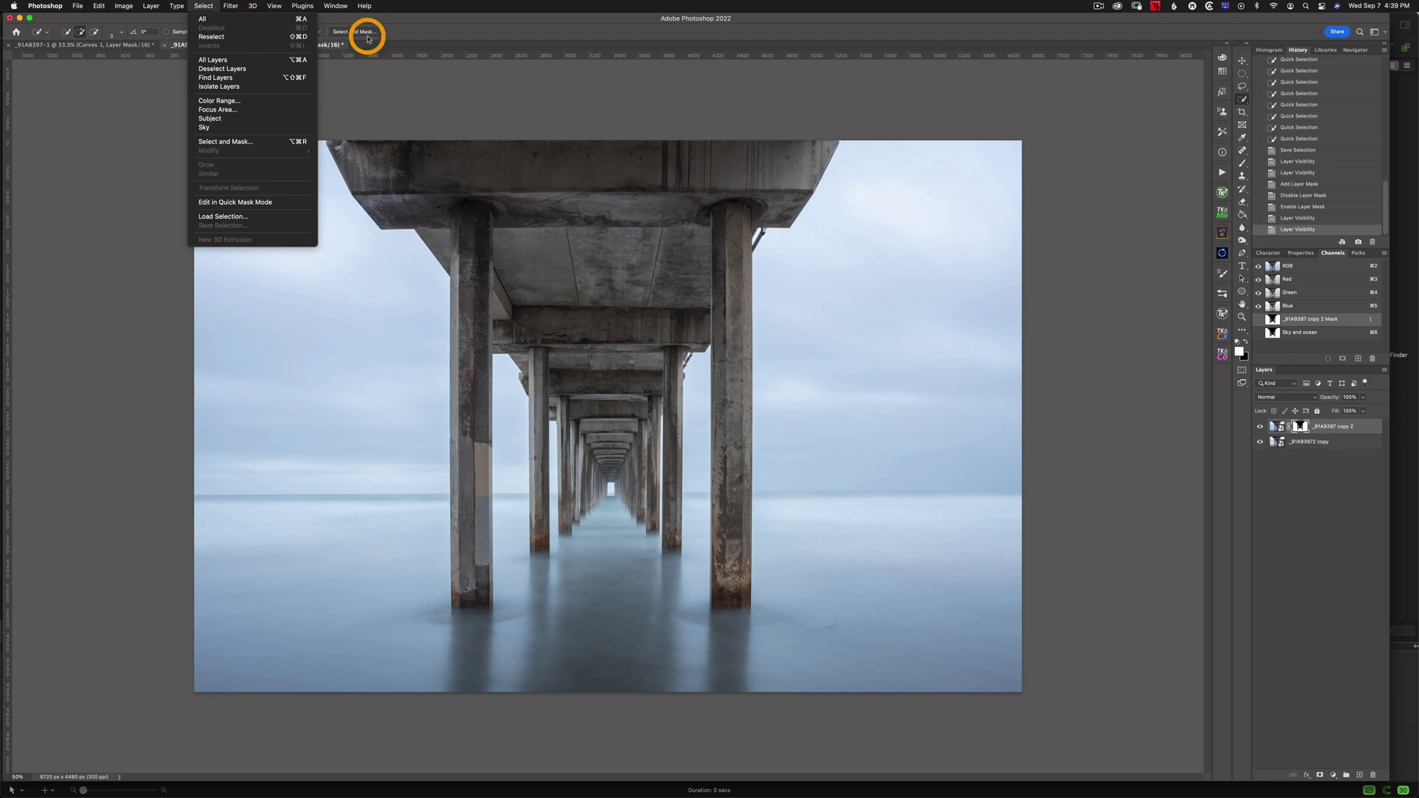
click(1105, 336)
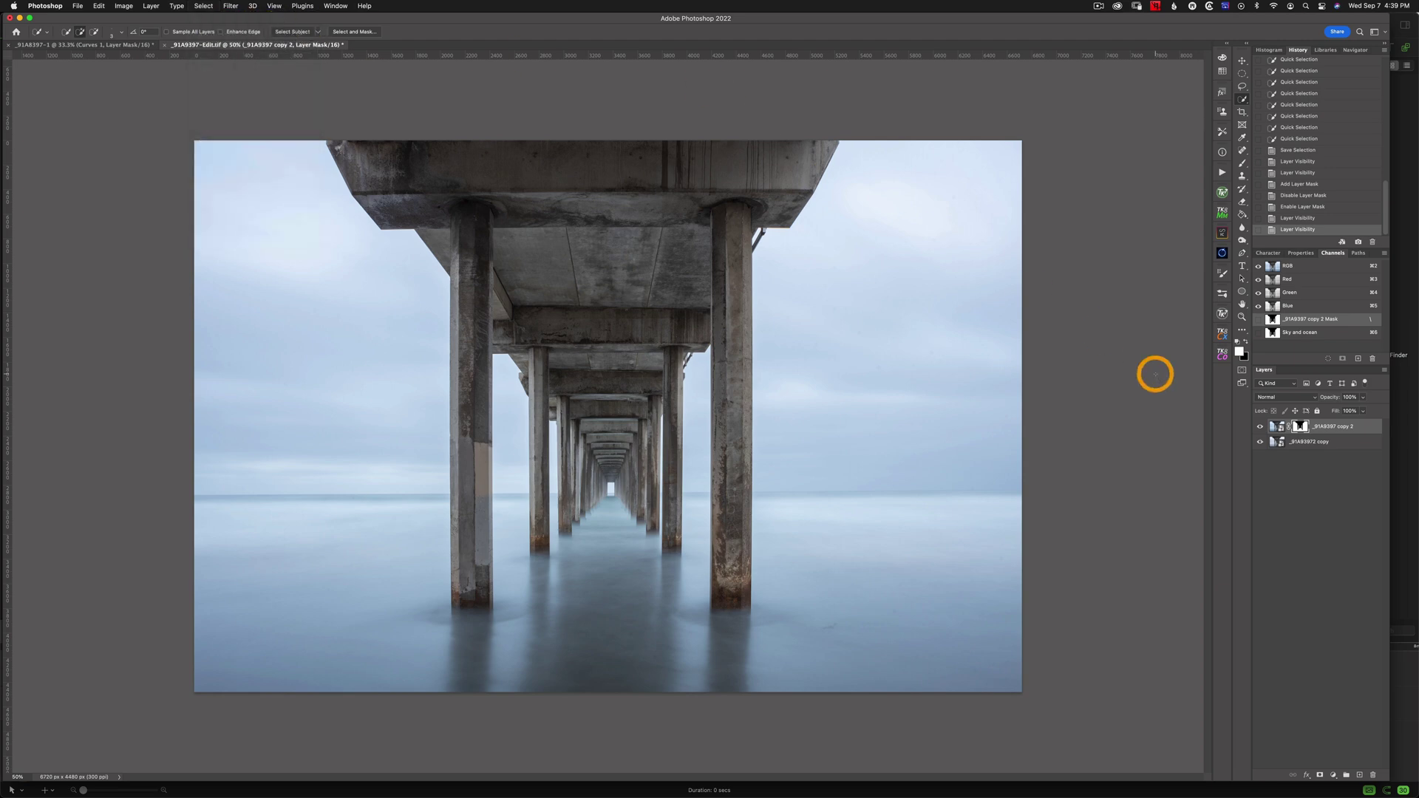
click(1335, 777)
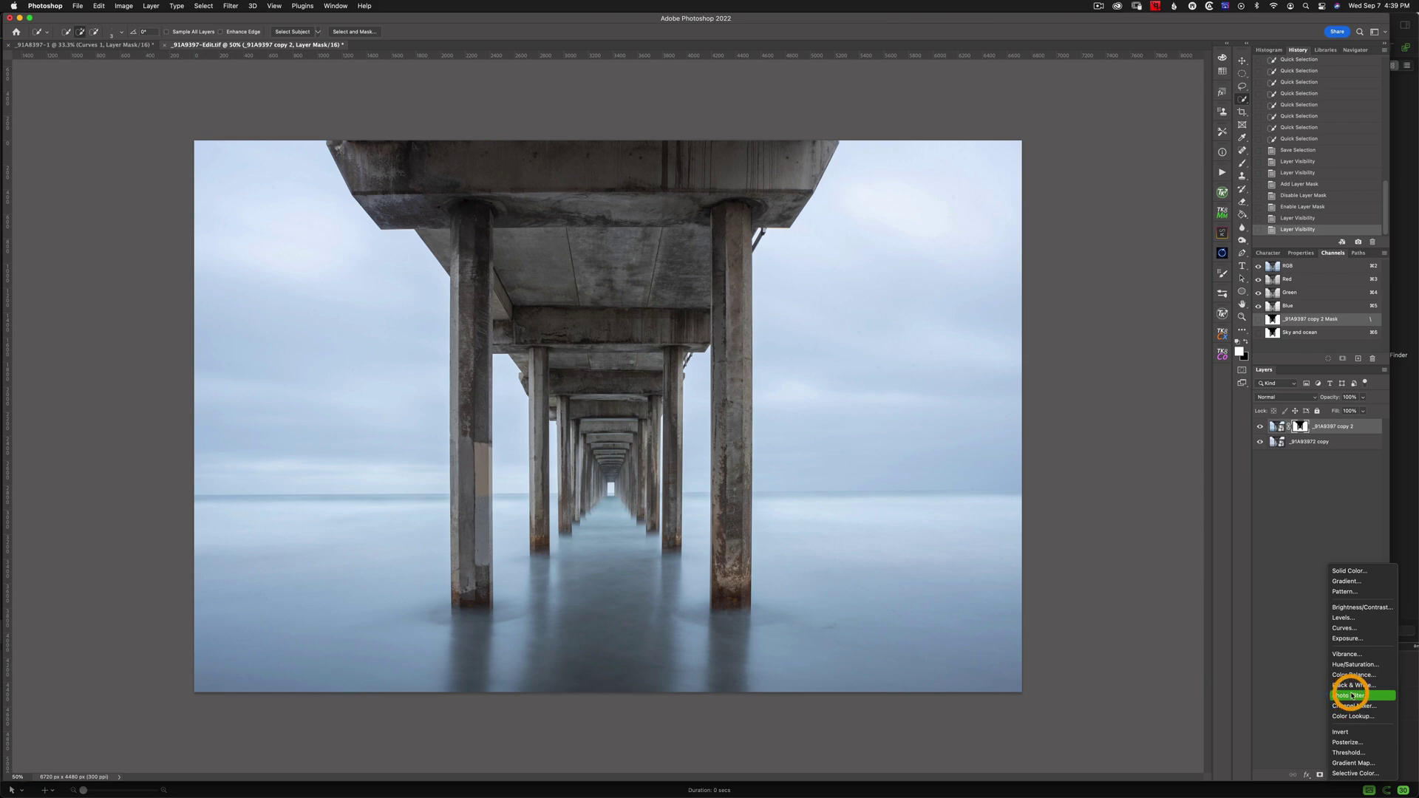
click(1353, 629)
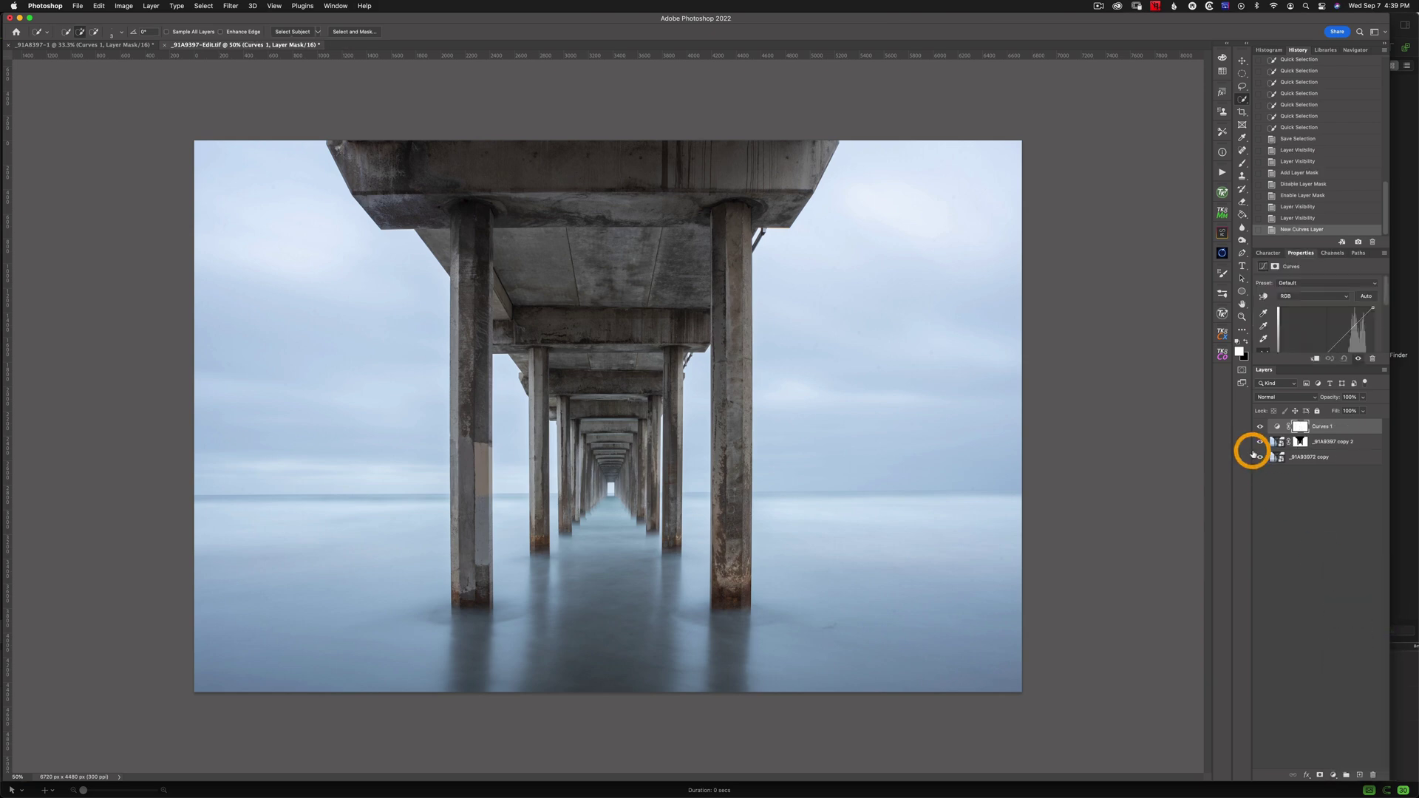
drag(1326, 323, 1324, 310)
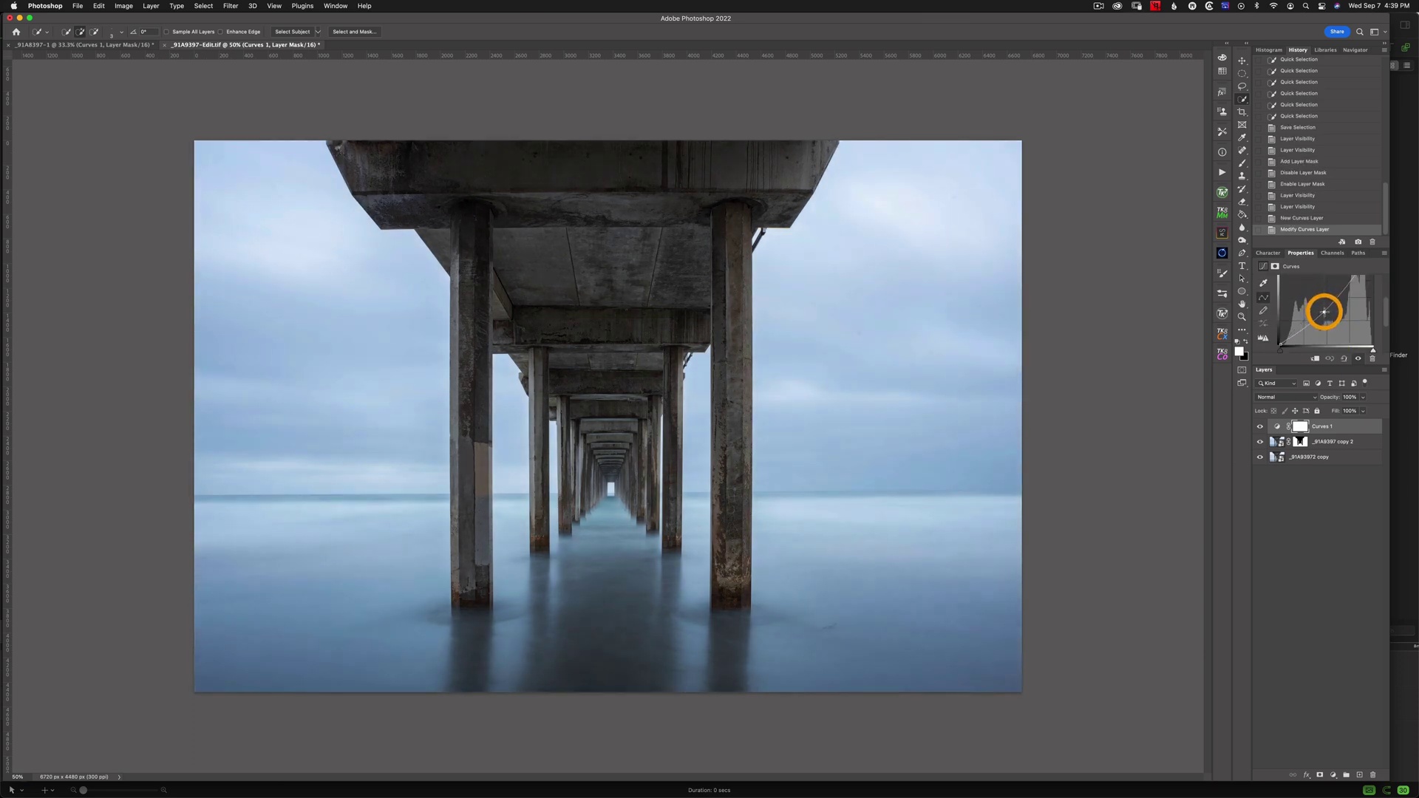
drag(1299, 425, 1303, 430)
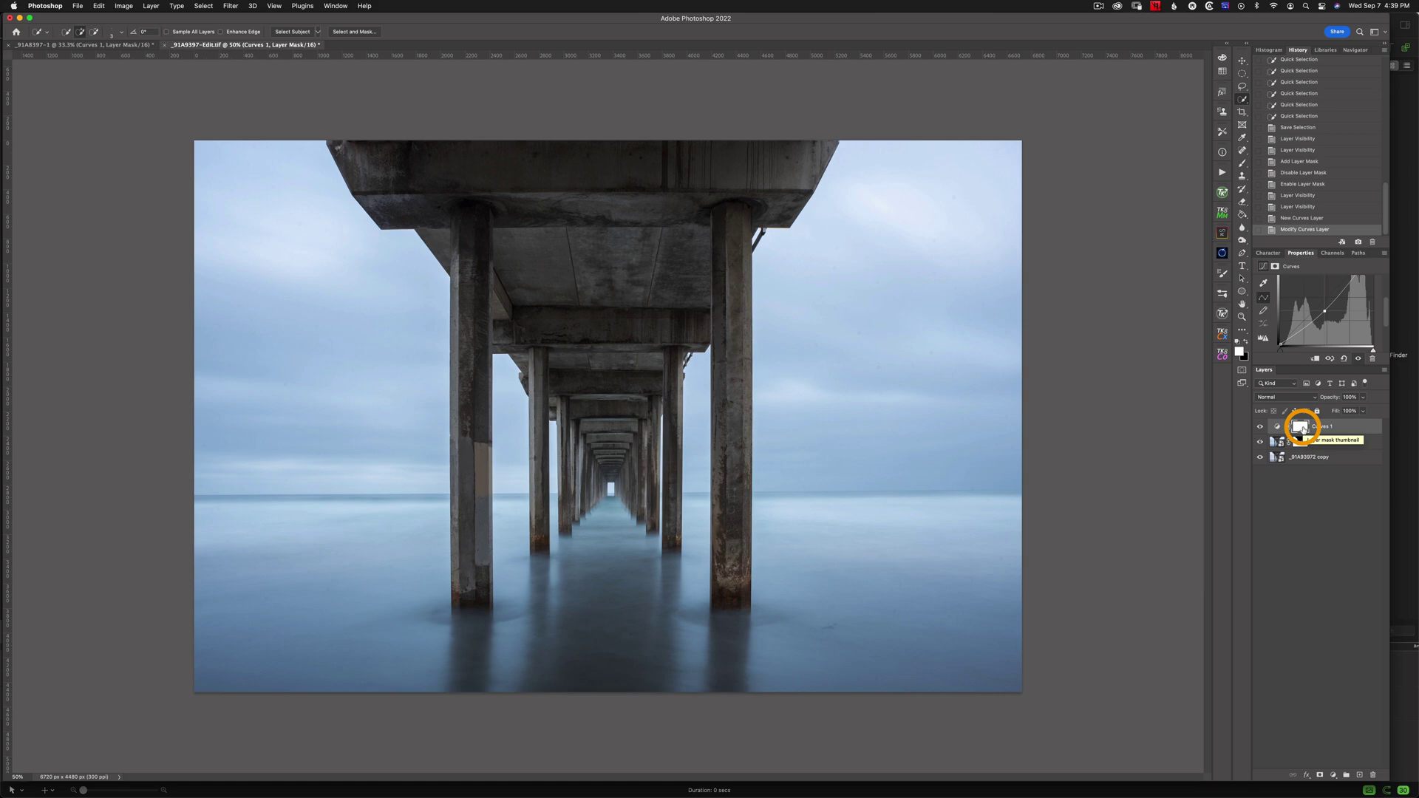
key(super+i)
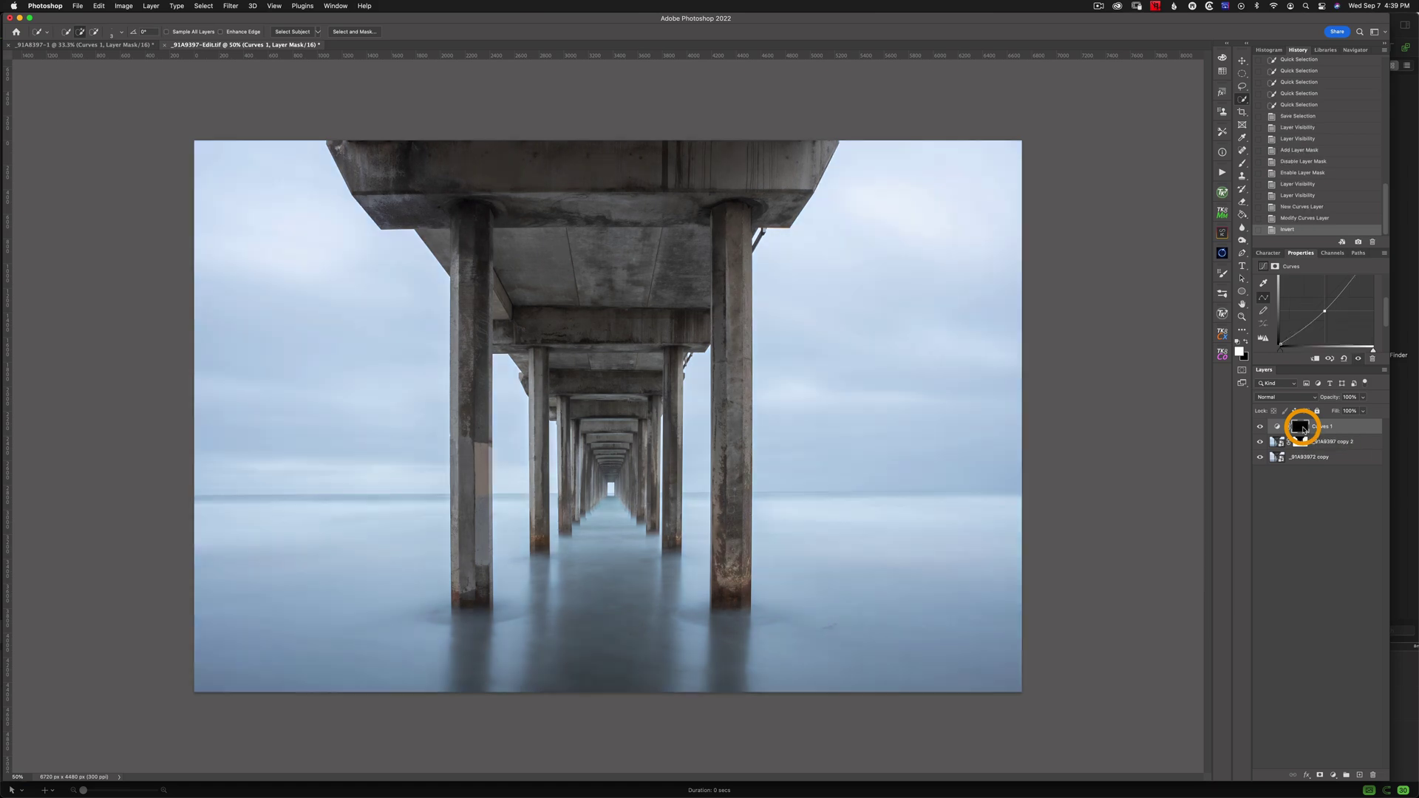
Set up a 700 px round Brush with 0% hardness and 31% opacity
click(1243, 162)
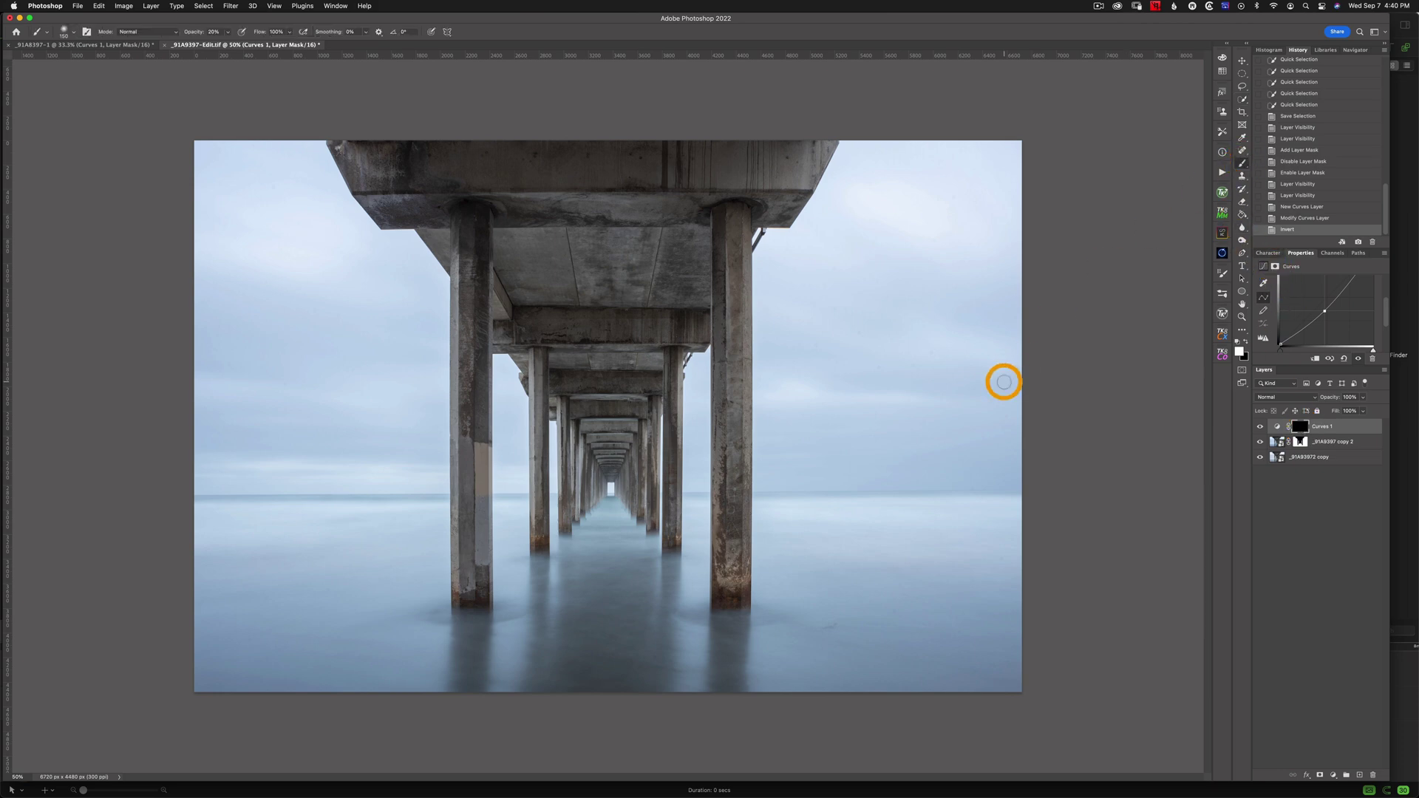
key(bracketright)
key(bracketright)
key(bracketright)
key(bracketright)
key(bracketright)
key(bracketright)
key(bracketright)
key(bracketright)
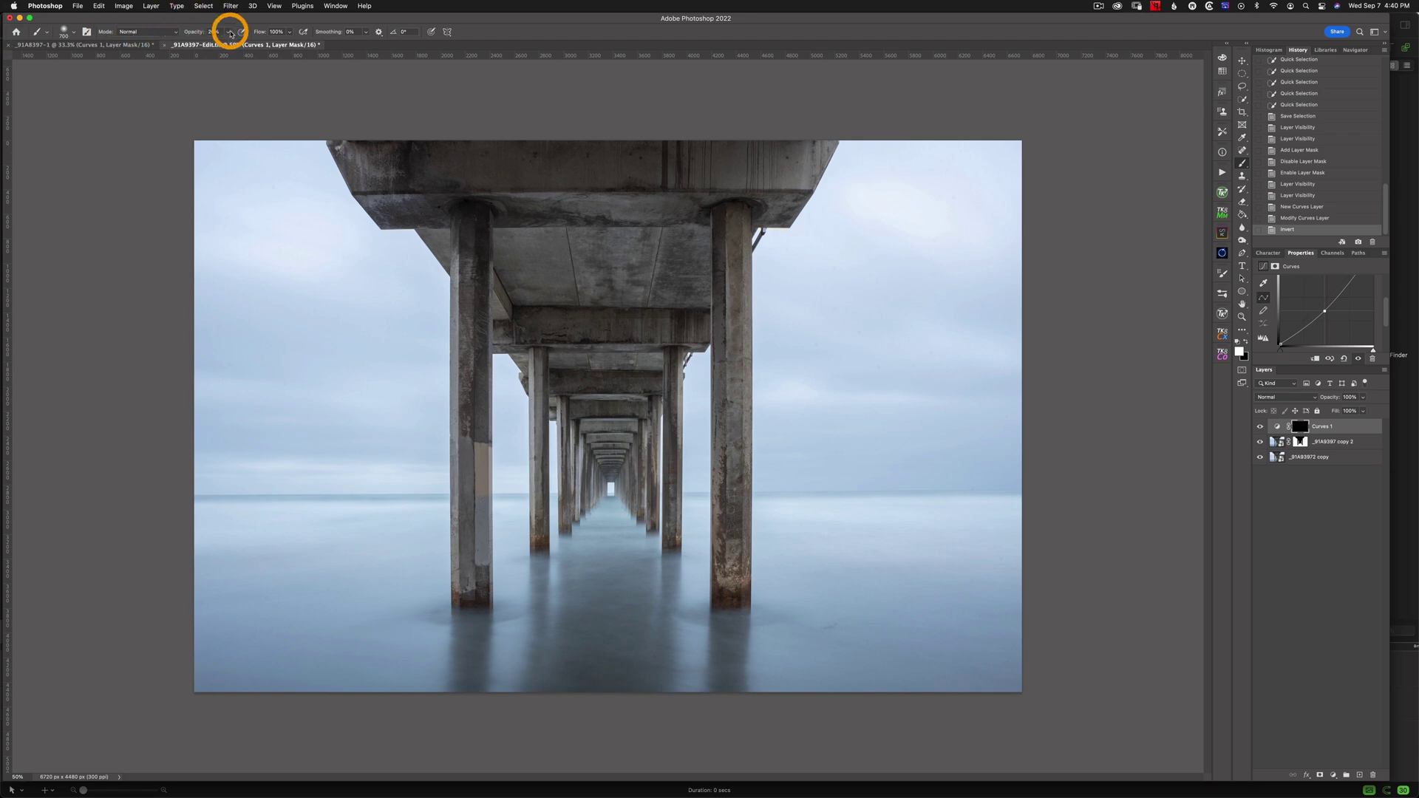
drag(226, 45, 232, 46)
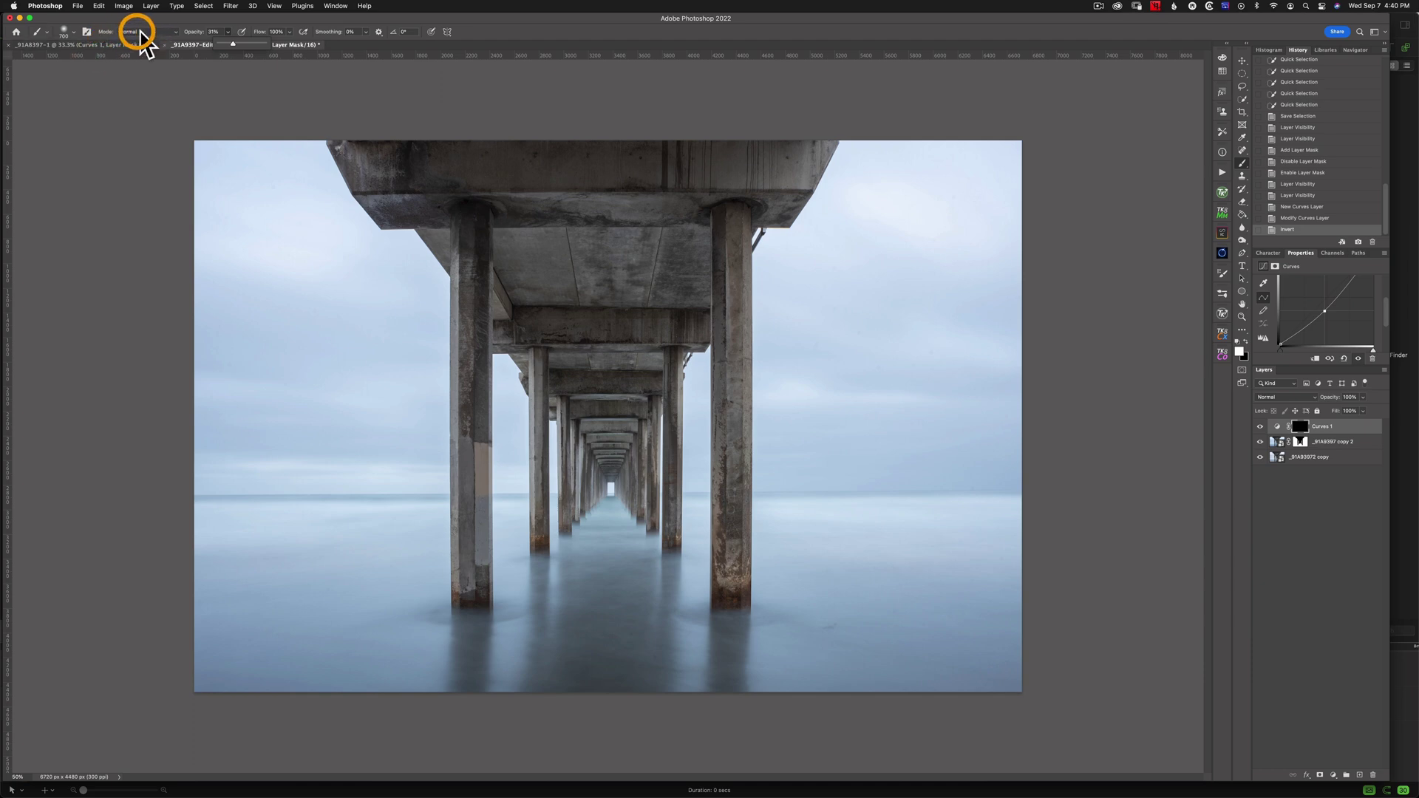
click(65, 32)
mouse_move(57, 82)
mouse_down()
mouse_move(95, 82)
mouse_move(44, 80)
mouse_up()
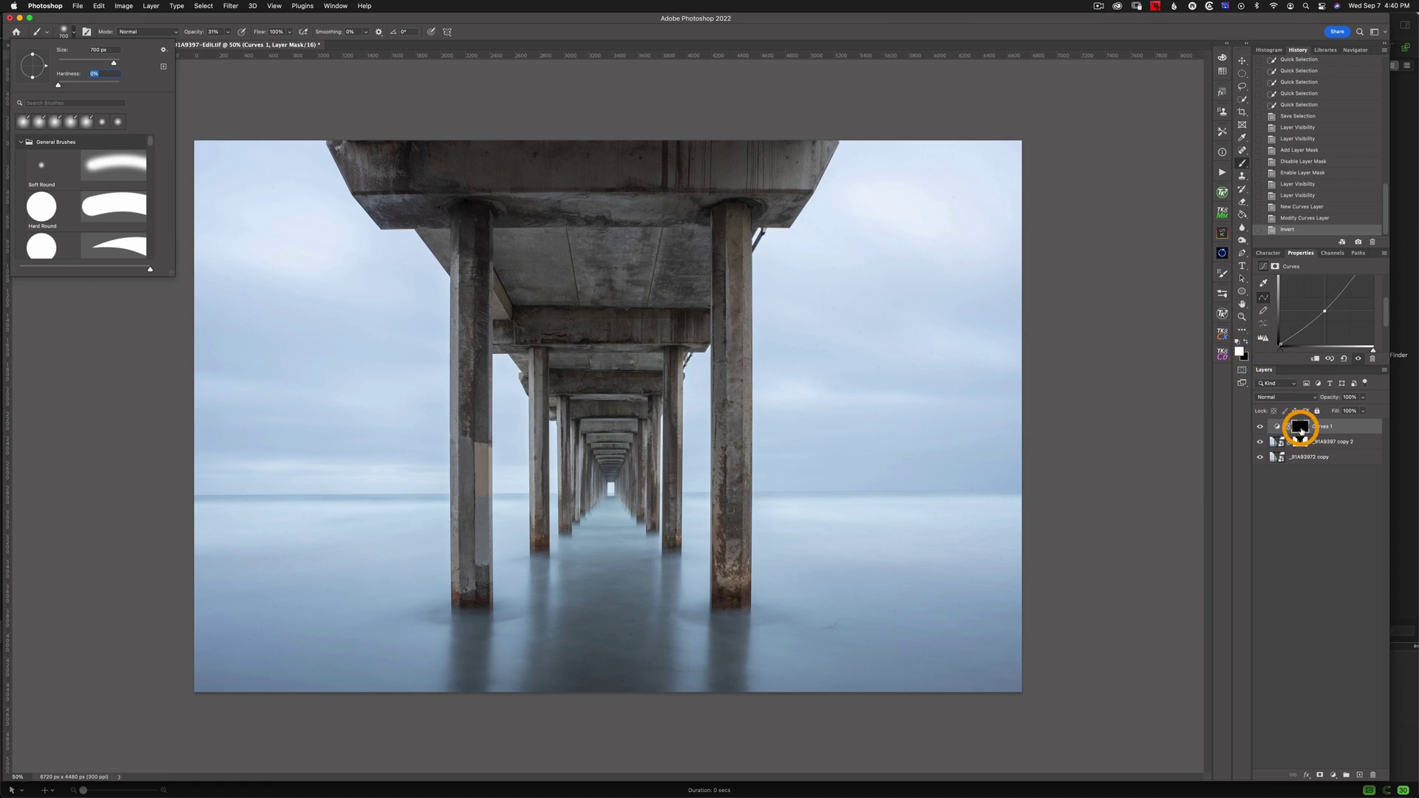
Target the Curves 1 mask and try a test stroke on the water, then undo it
click(1300, 429)
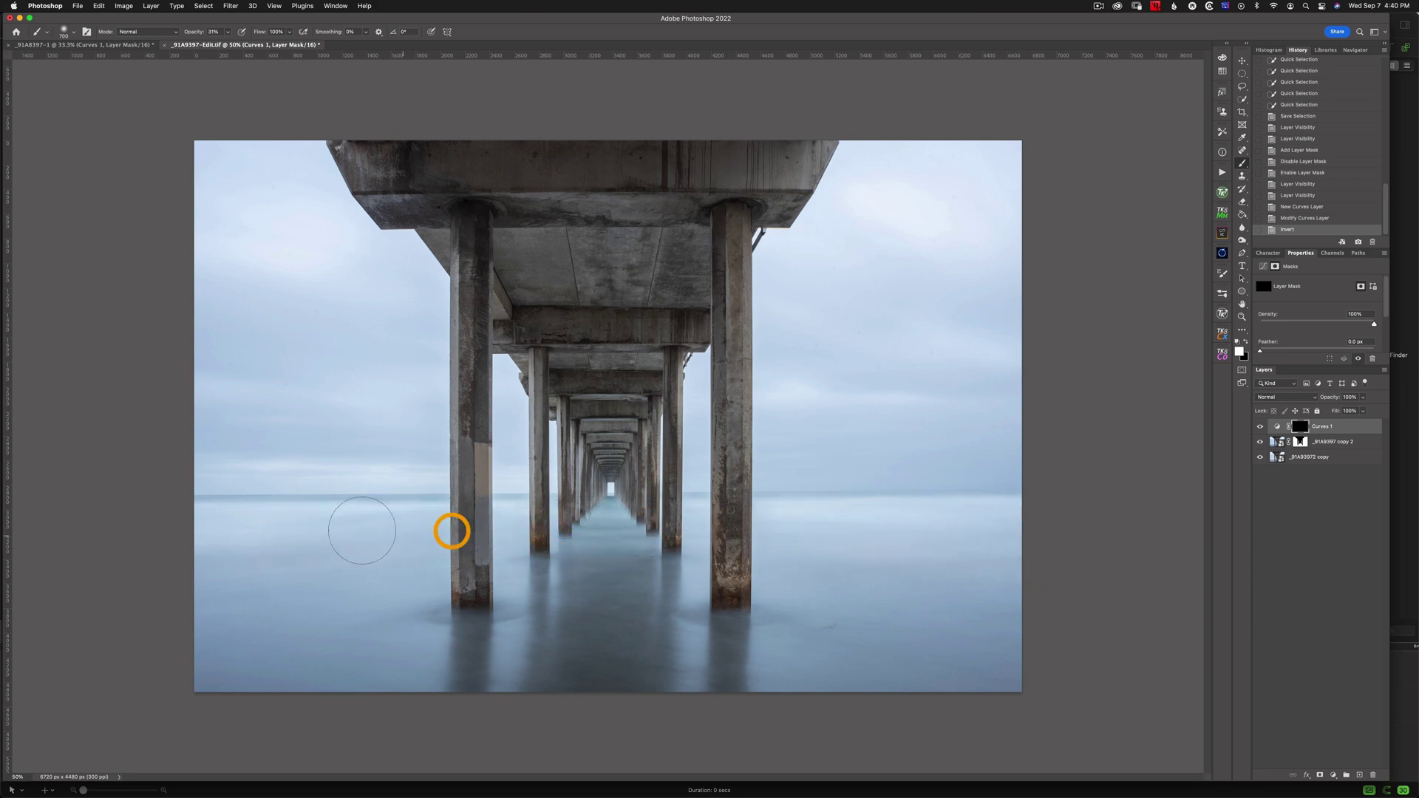
mouse_move(485, 570)
mouse_down()
mouse_move(541, 594)
mouse_move(681, 585)
mouse_up()
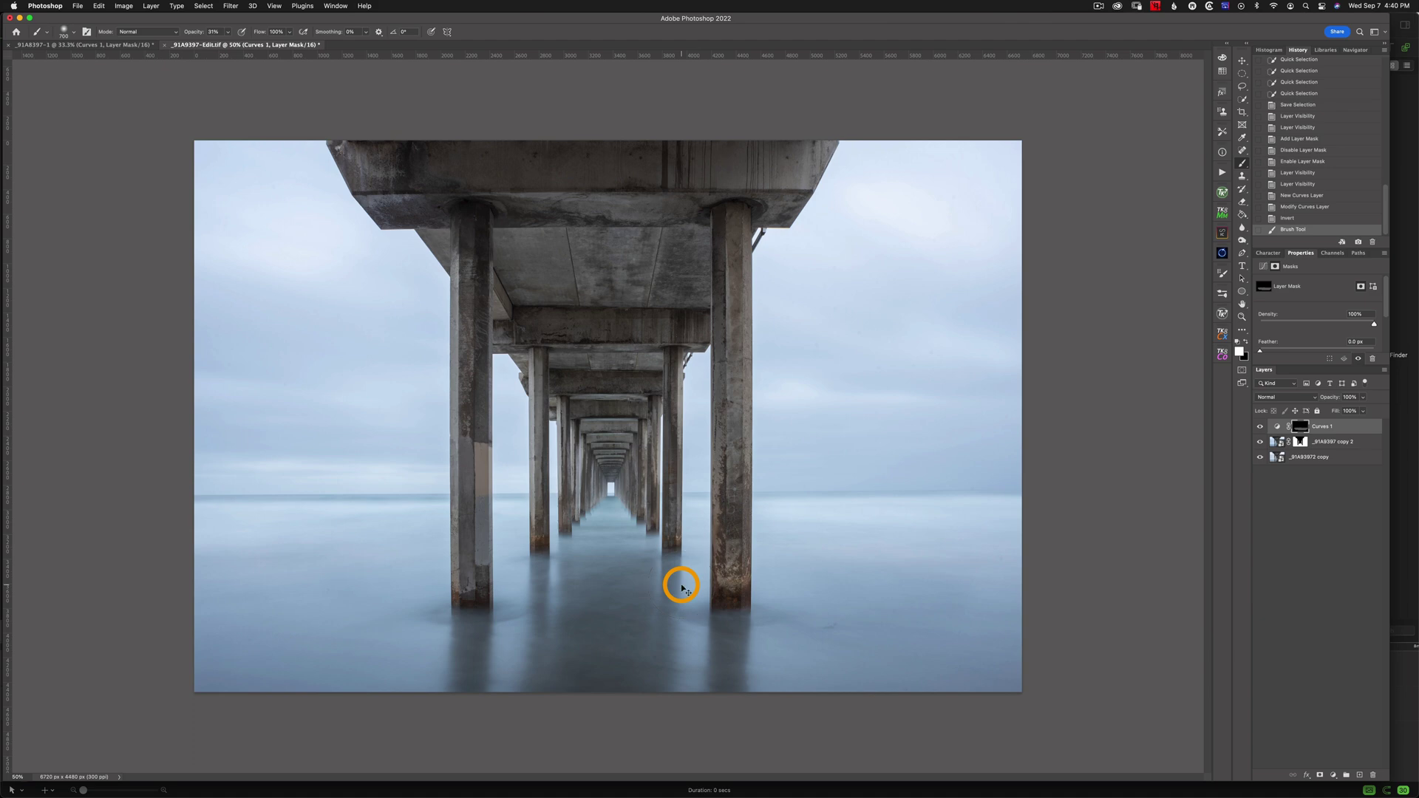
key(super+z)
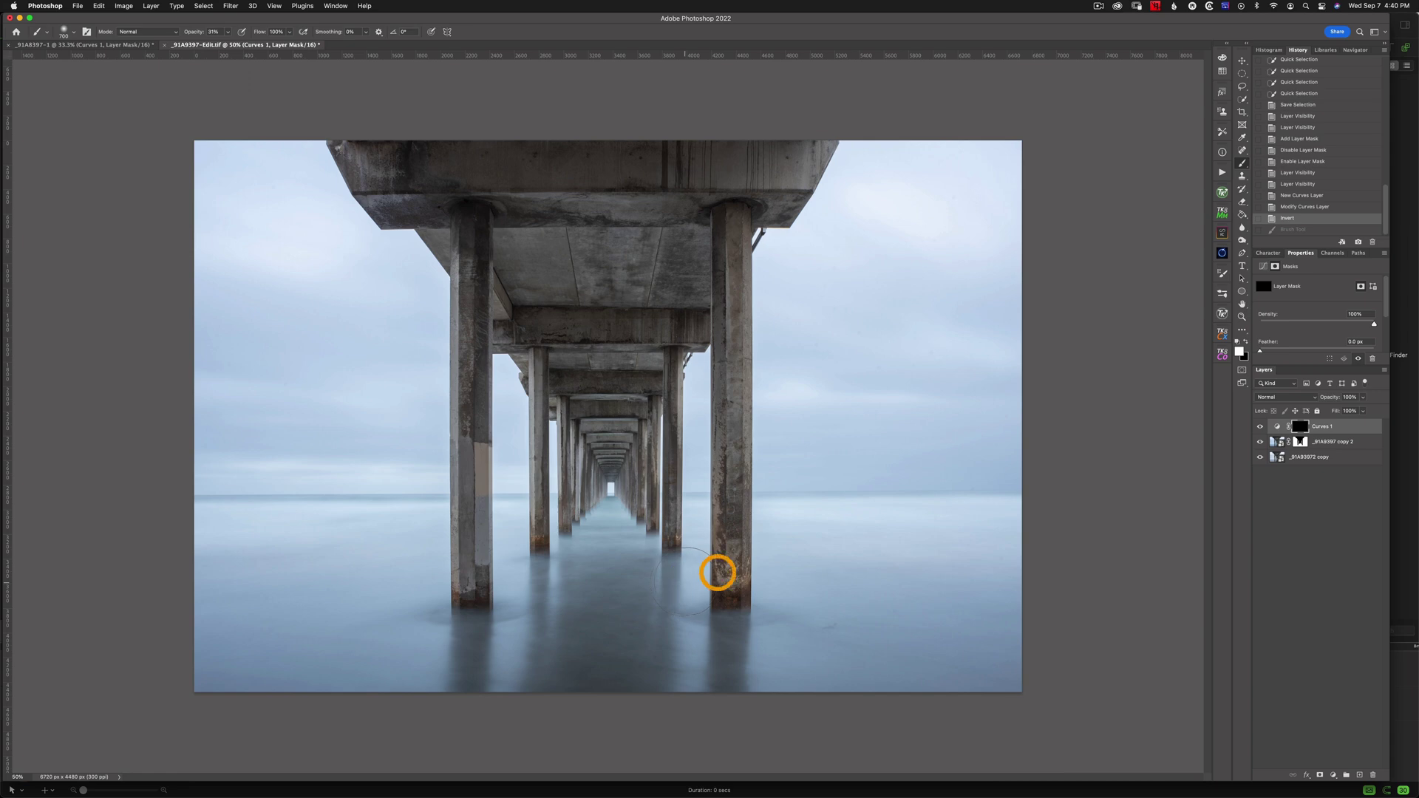
Load the saved 'Sky and ocean' channel from the Channels panel as the active selection
click(1333, 253)
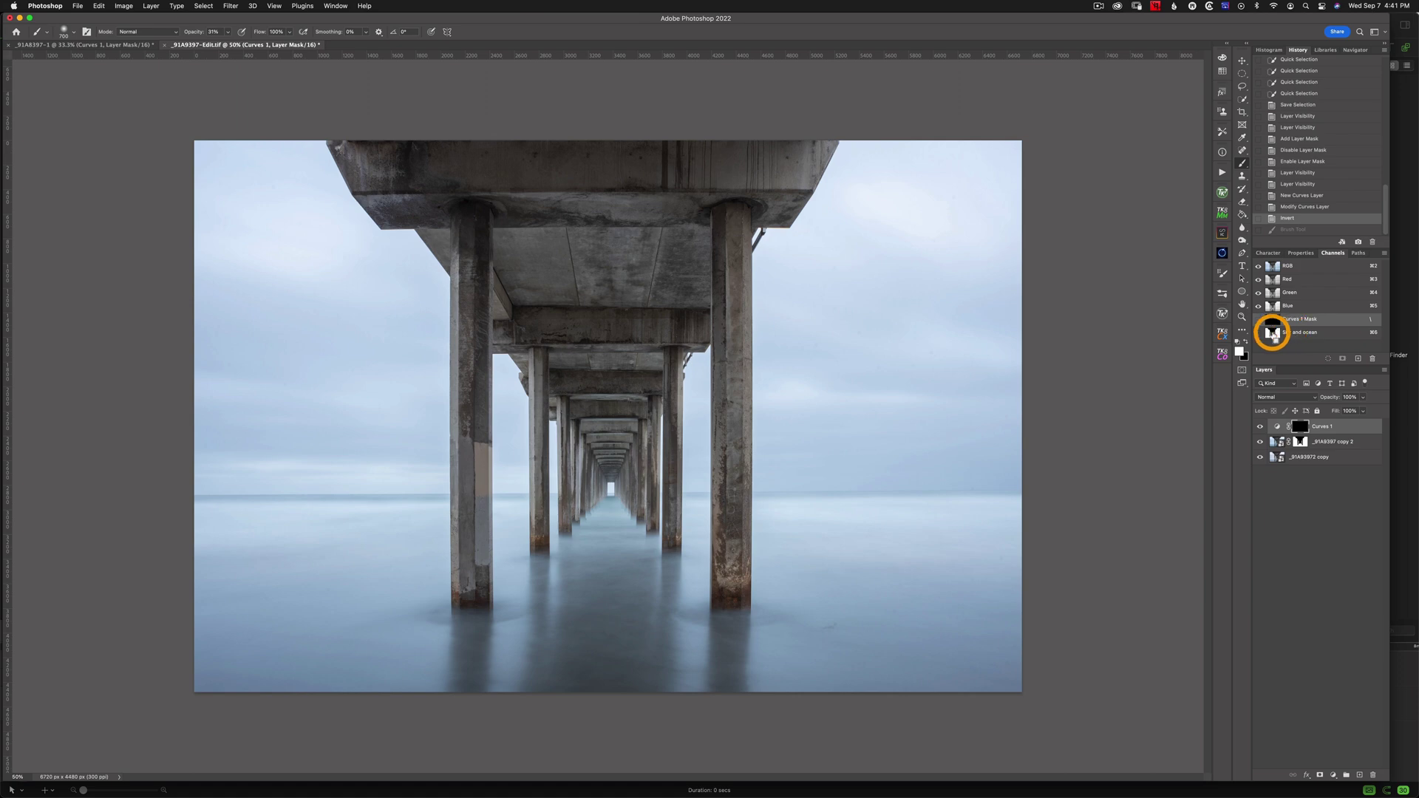
super+click(1271, 334)
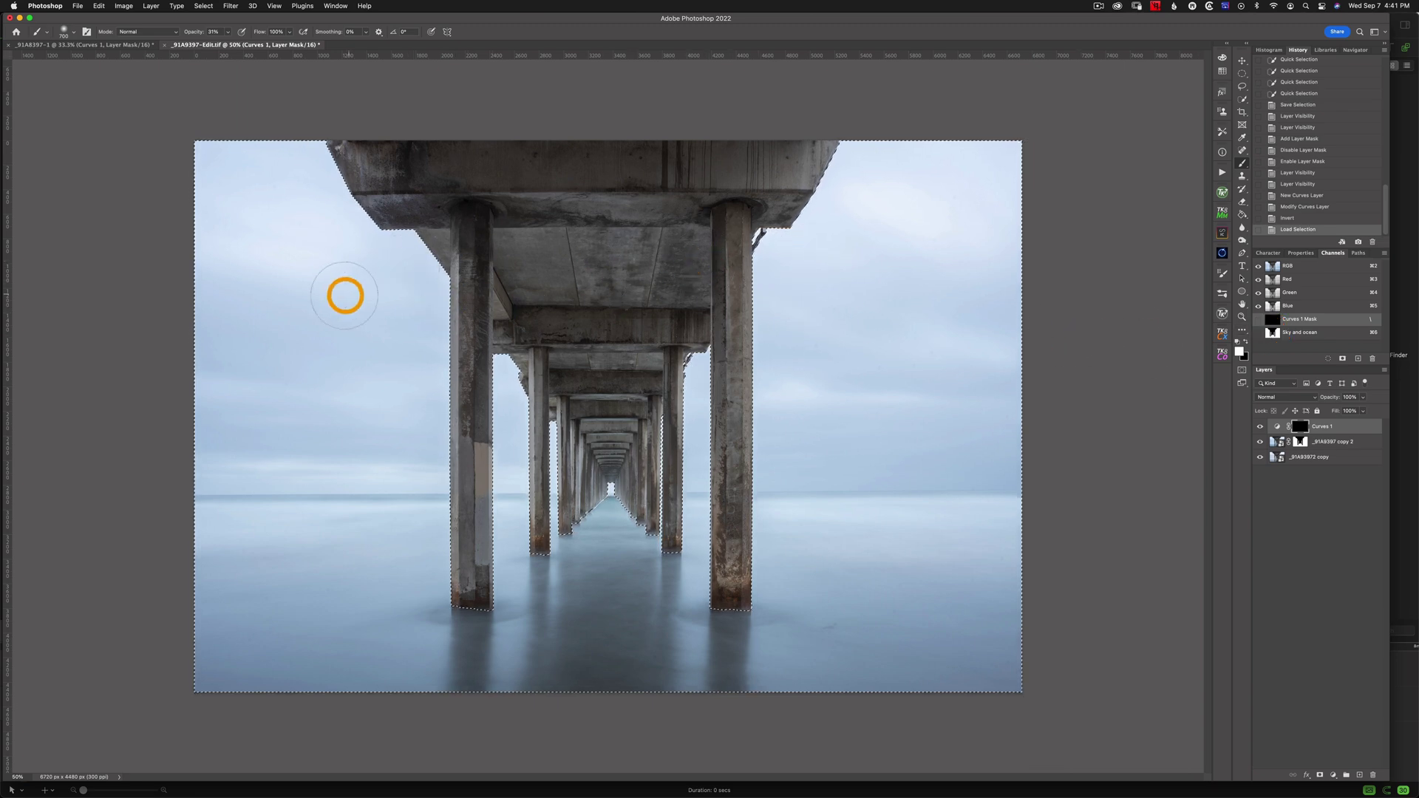
Paint Curves 1 darkening across the water, the pier's underside and the central columns, then shrink the brush
mouse_move(394, 585)
mouse_down()
mouse_move(919, 555)
mouse_move(273, 554)
mouse_up()
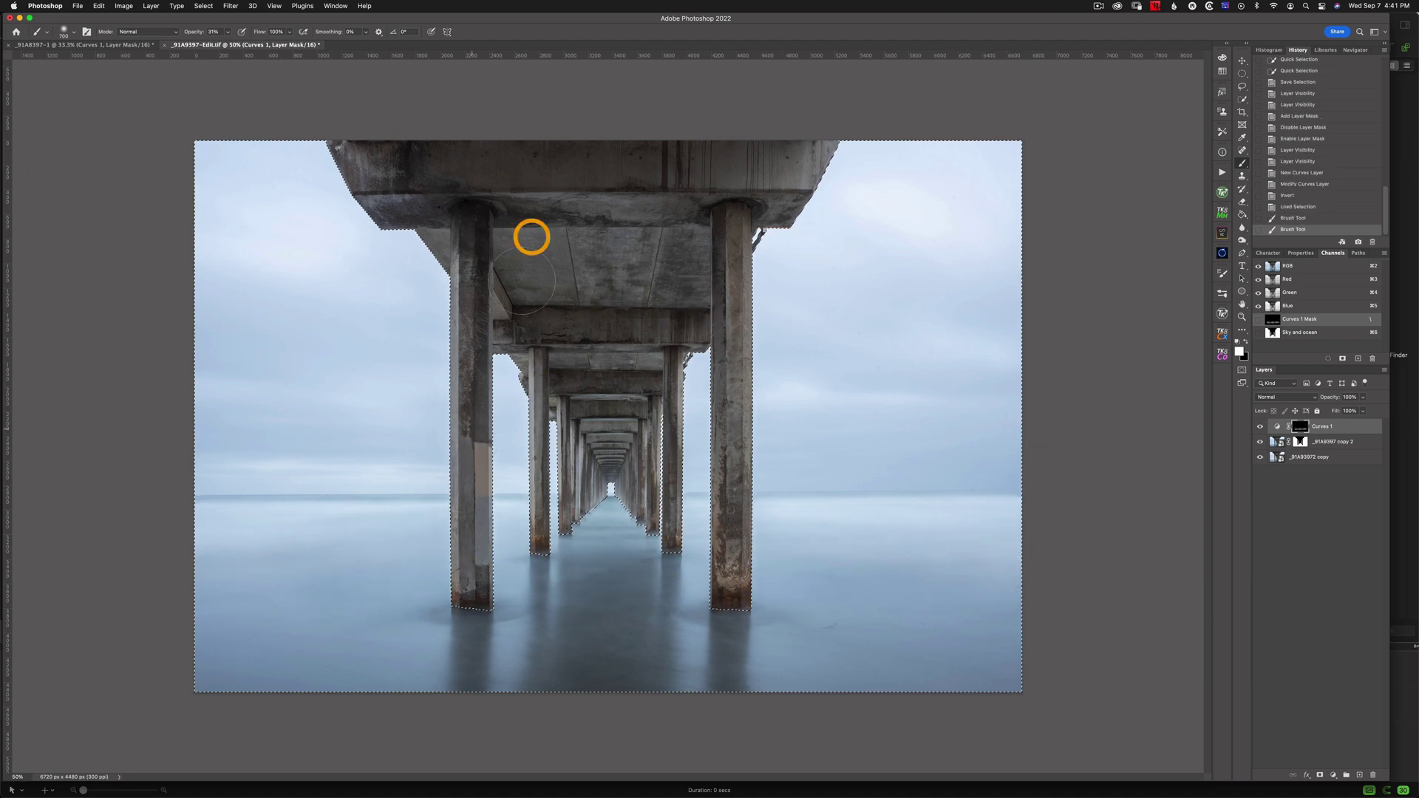
drag(574, 326, 568, 329)
drag(567, 330, 547, 332)
mouse_move(547, 332)
mouse_down()
mouse_move(535, 331)
mouse_move(599, 333)
mouse_move(577, 282)
mouse_move(627, 330)
mouse_move(646, 426)
mouse_up()
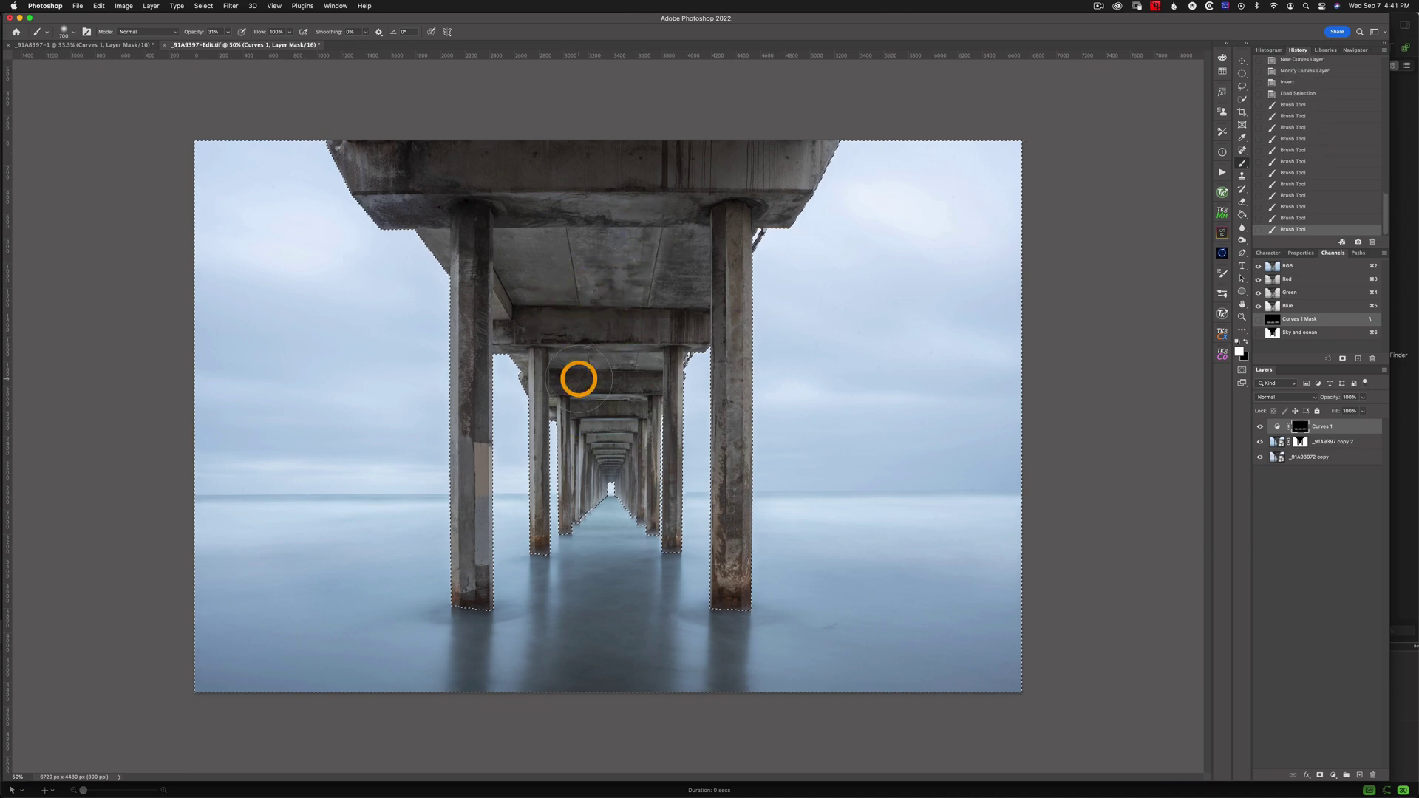
click(127, 539)
click(738, 570)
click(149, 663)
click(678, 580)
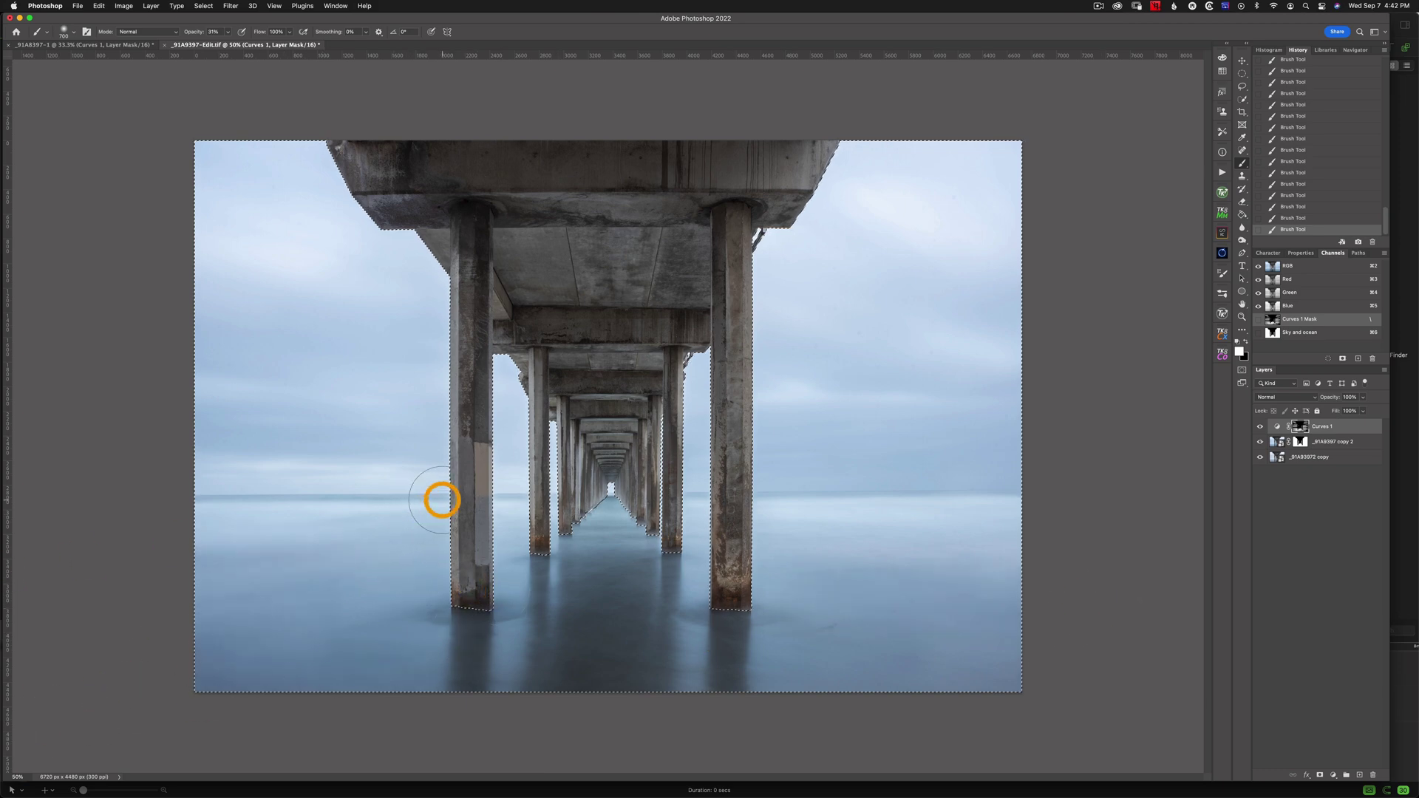
key(bracketleft)
key(bracketleft)
key(bracketleft)
key(bracketleft)
key(bracketleft)
key(bracketleft)
key(bracketleft)
key(bracketleft)
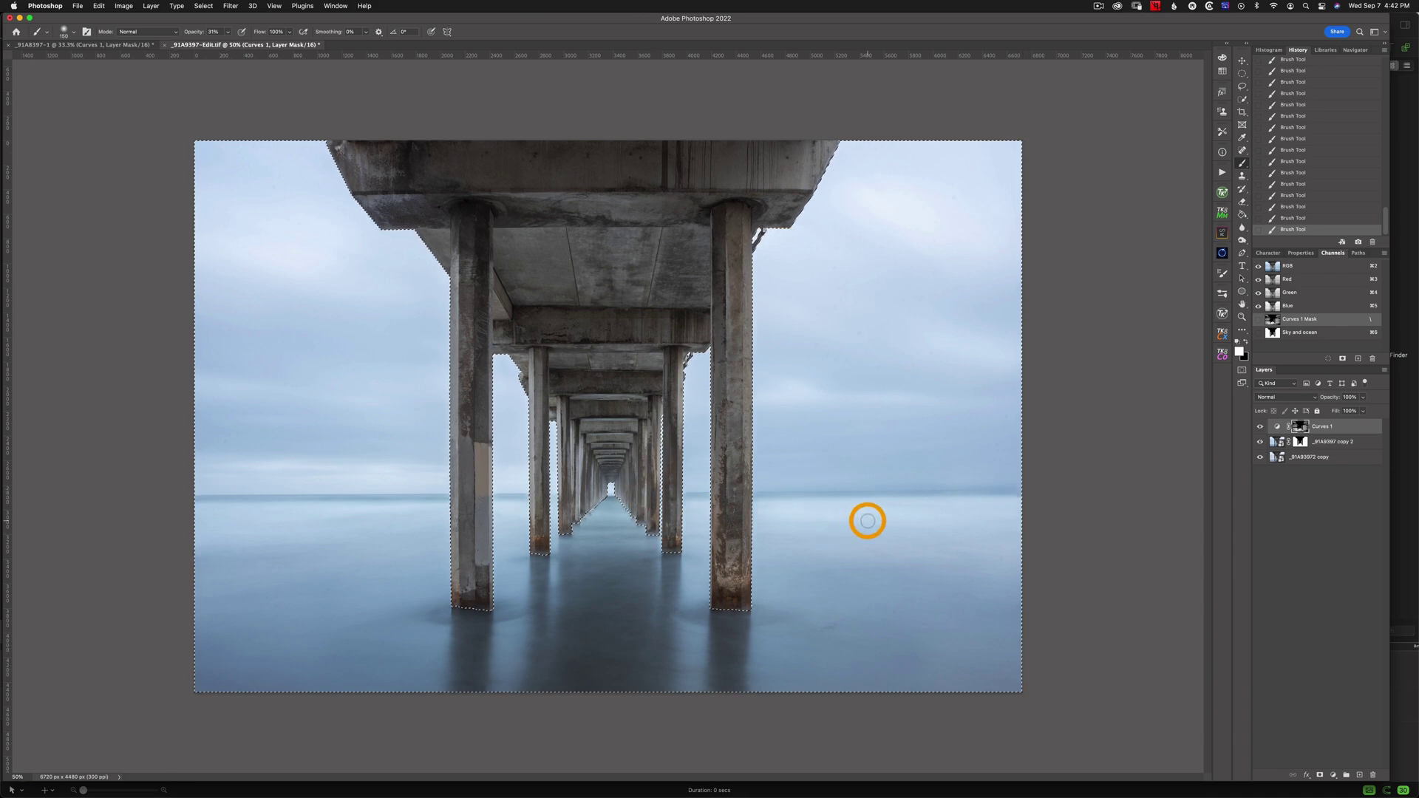
Toggle the Curves 1 mask and the layer's visibility to compare, leaving both enabled
shift+click(1303, 430)
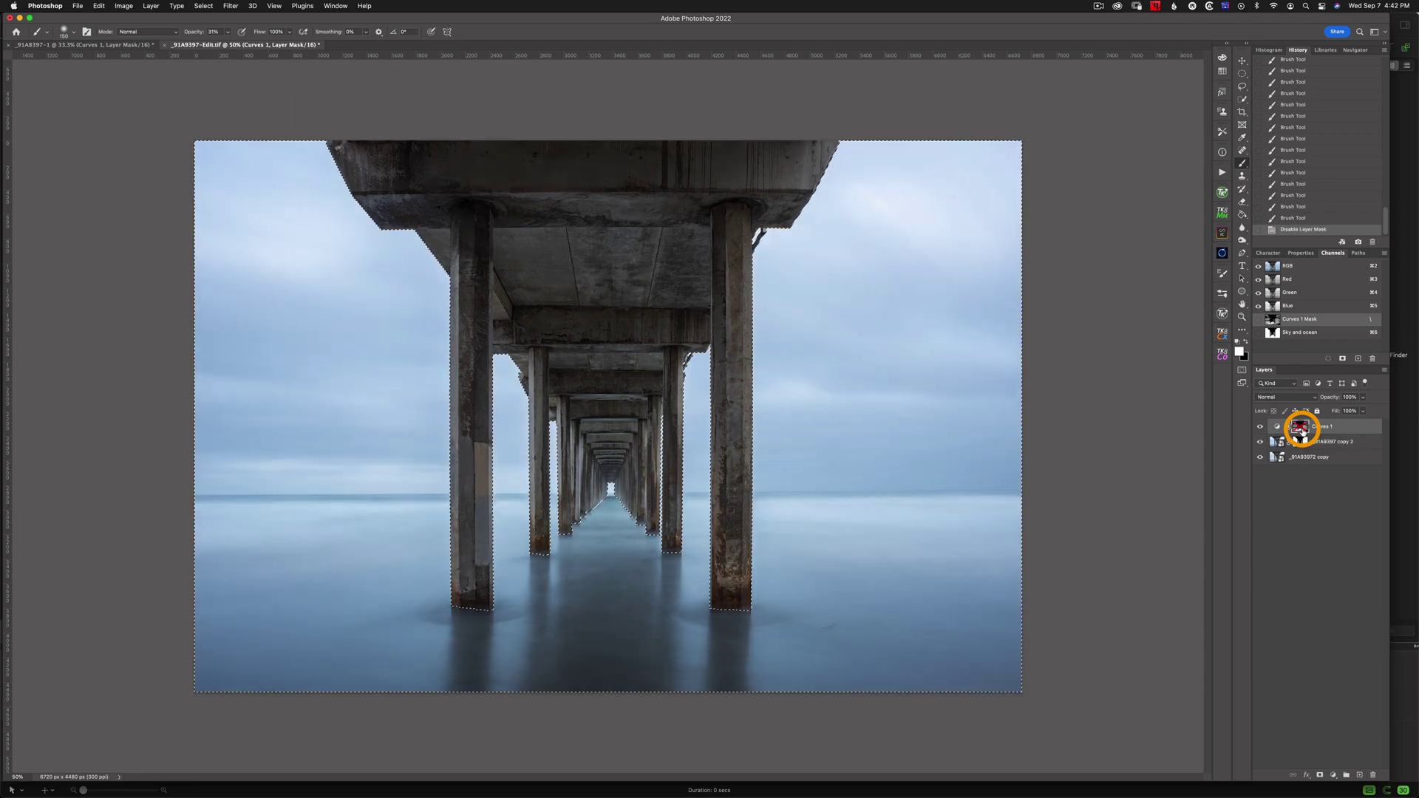
shift+click(1303, 430)
click(1260, 428)
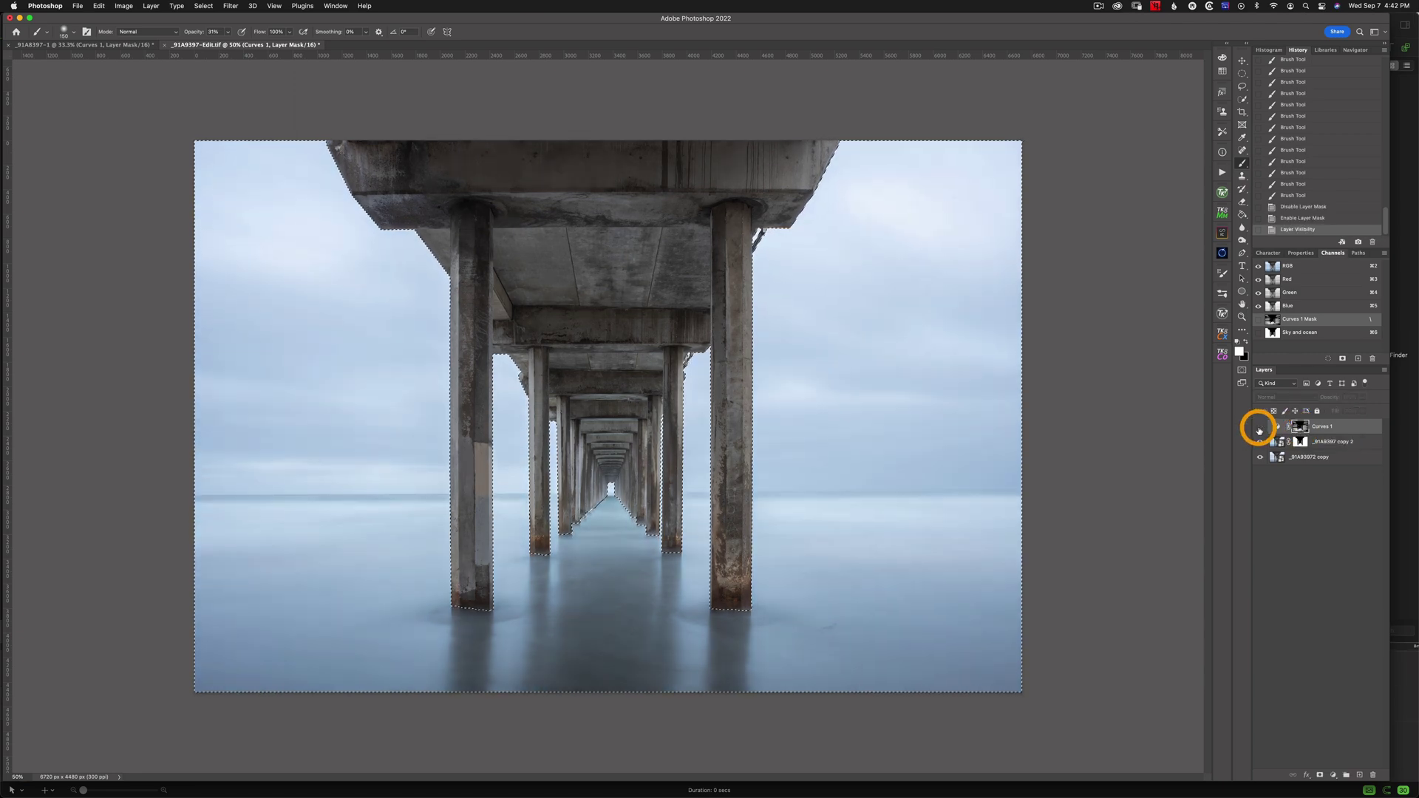
click(1260, 427)
click(1260, 428)
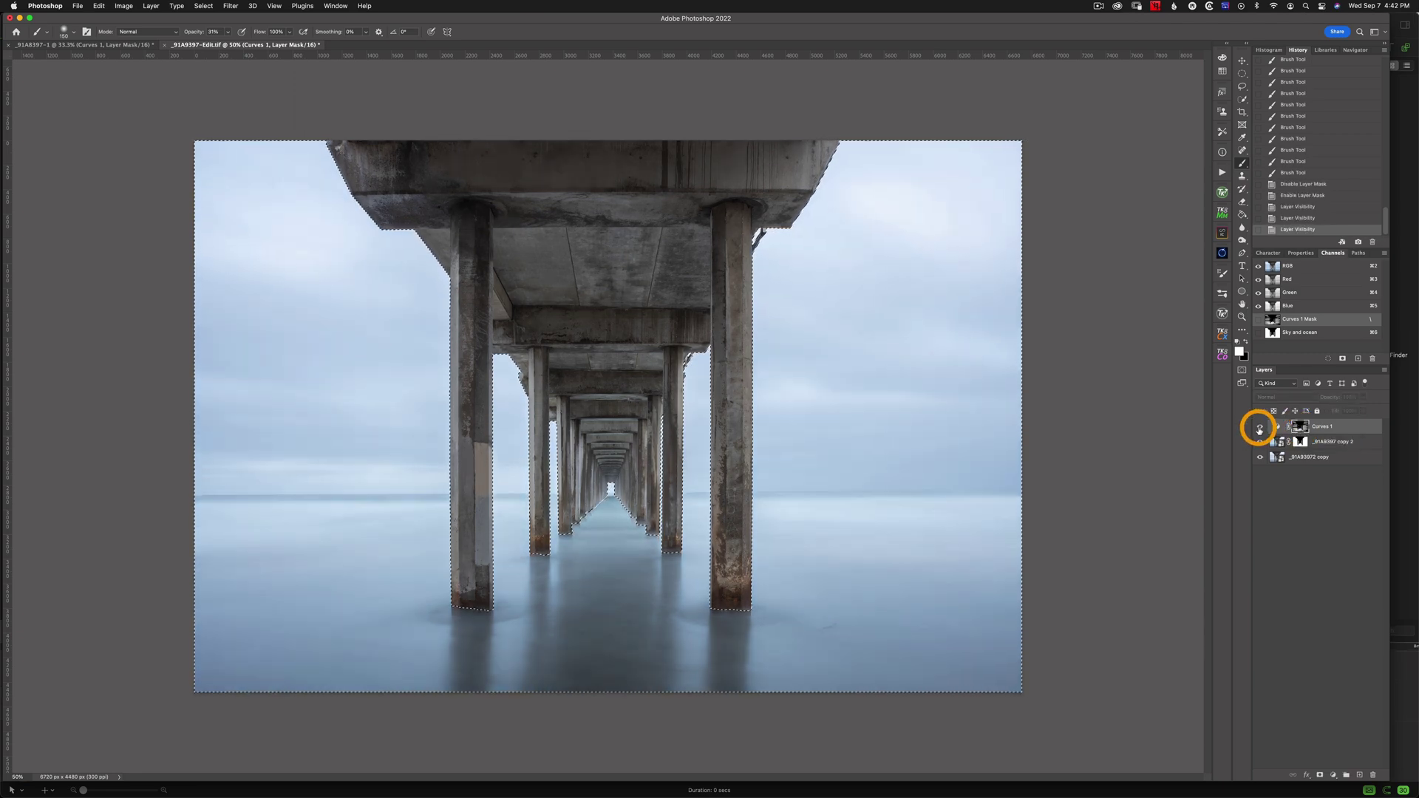
click(1259, 427)
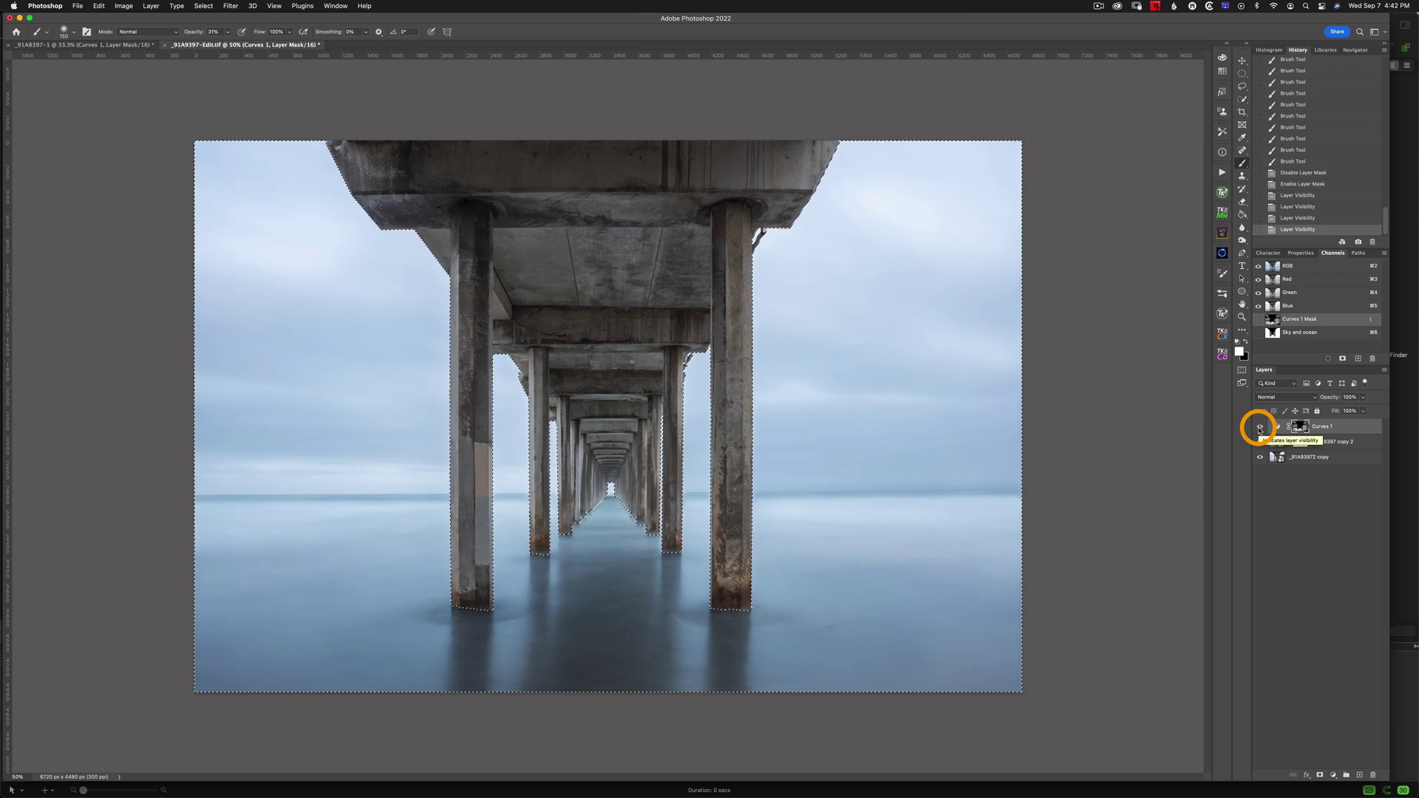
Deselect the pier, compare the original History snapshot with Snapshot 1, and save the document
key(super+h)
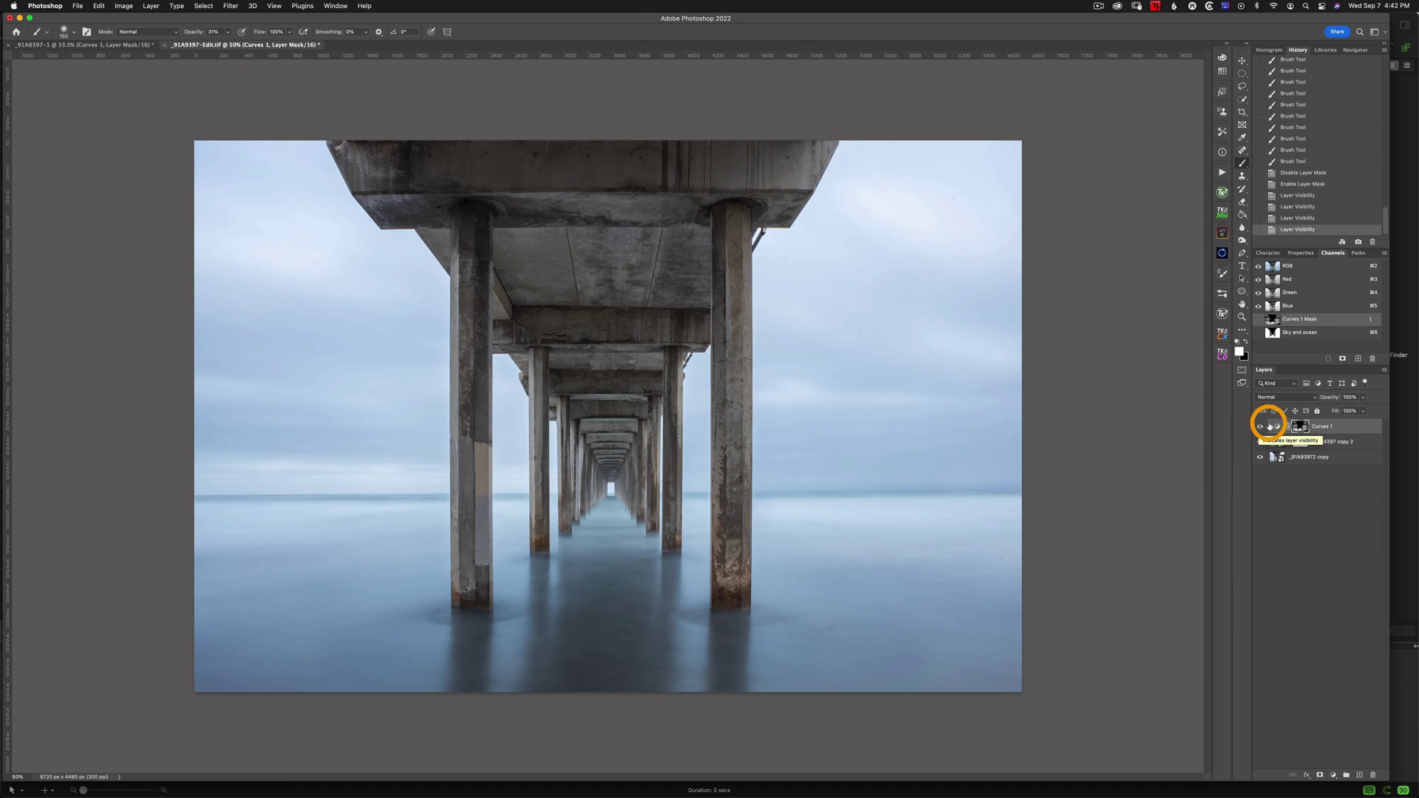
scroll(1331, 162, up, 10)
click(1296, 64)
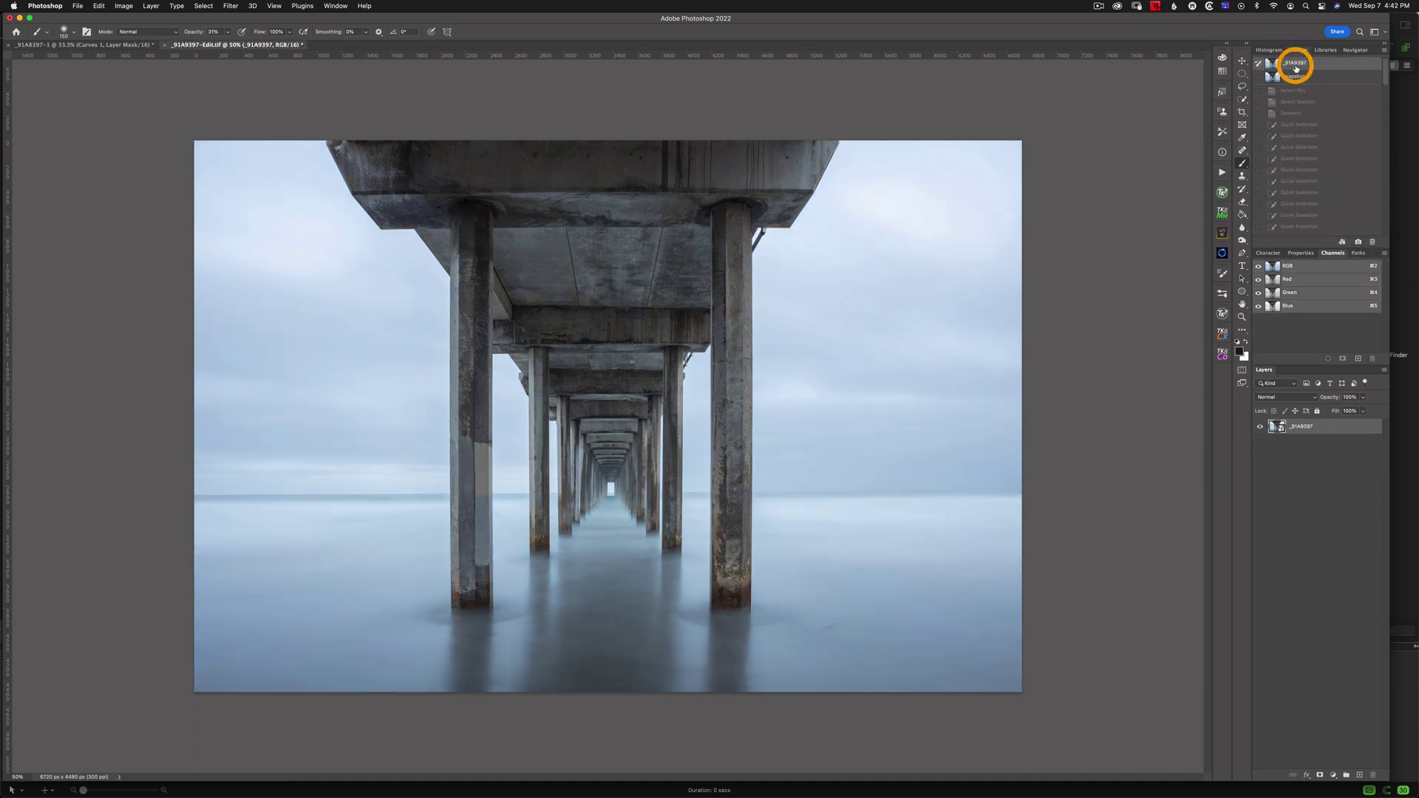
click(1297, 77)
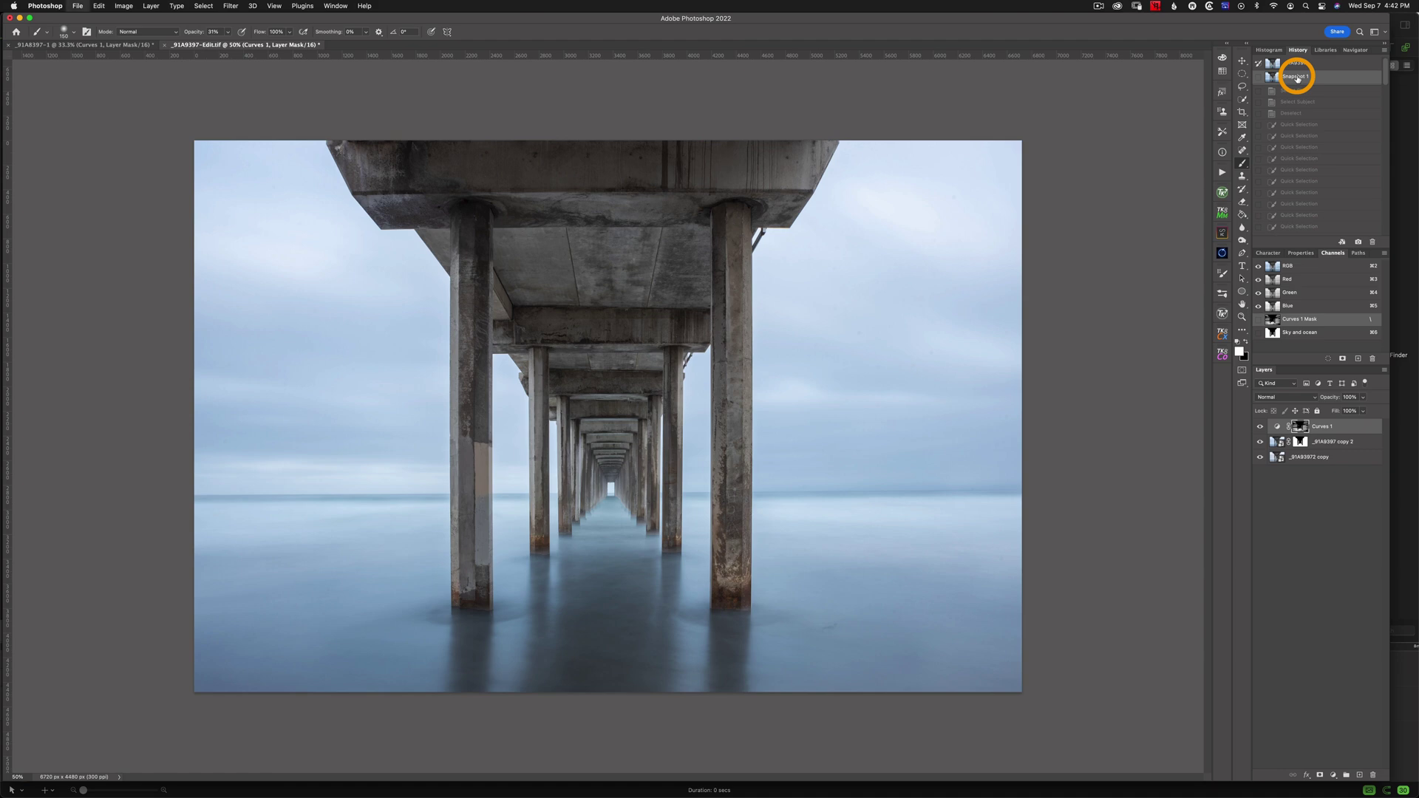
key(super+s)
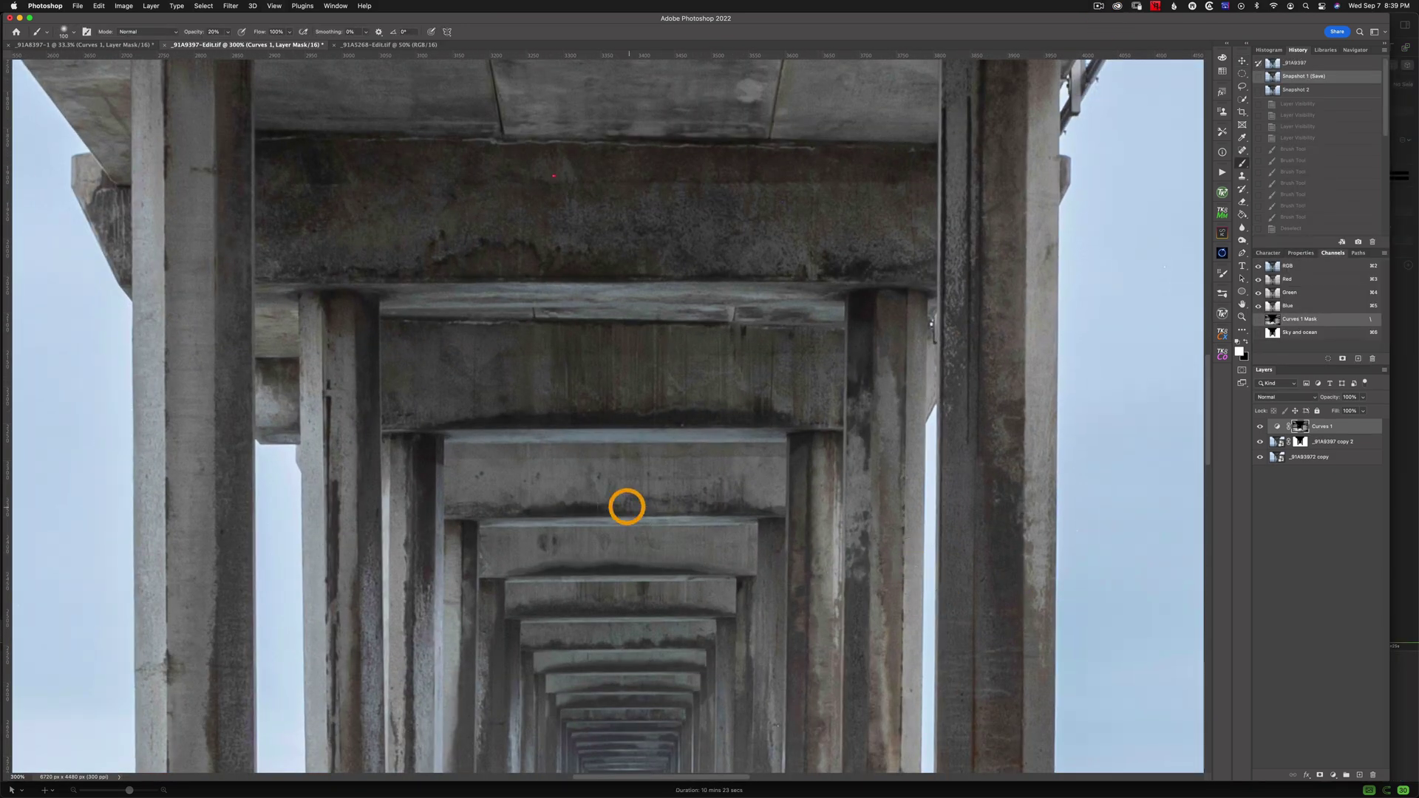
Zoom to 500% on the far pier end, deselect, and display the _91A9397 copy 2 mask alone
drag(627, 507, 629, 510)
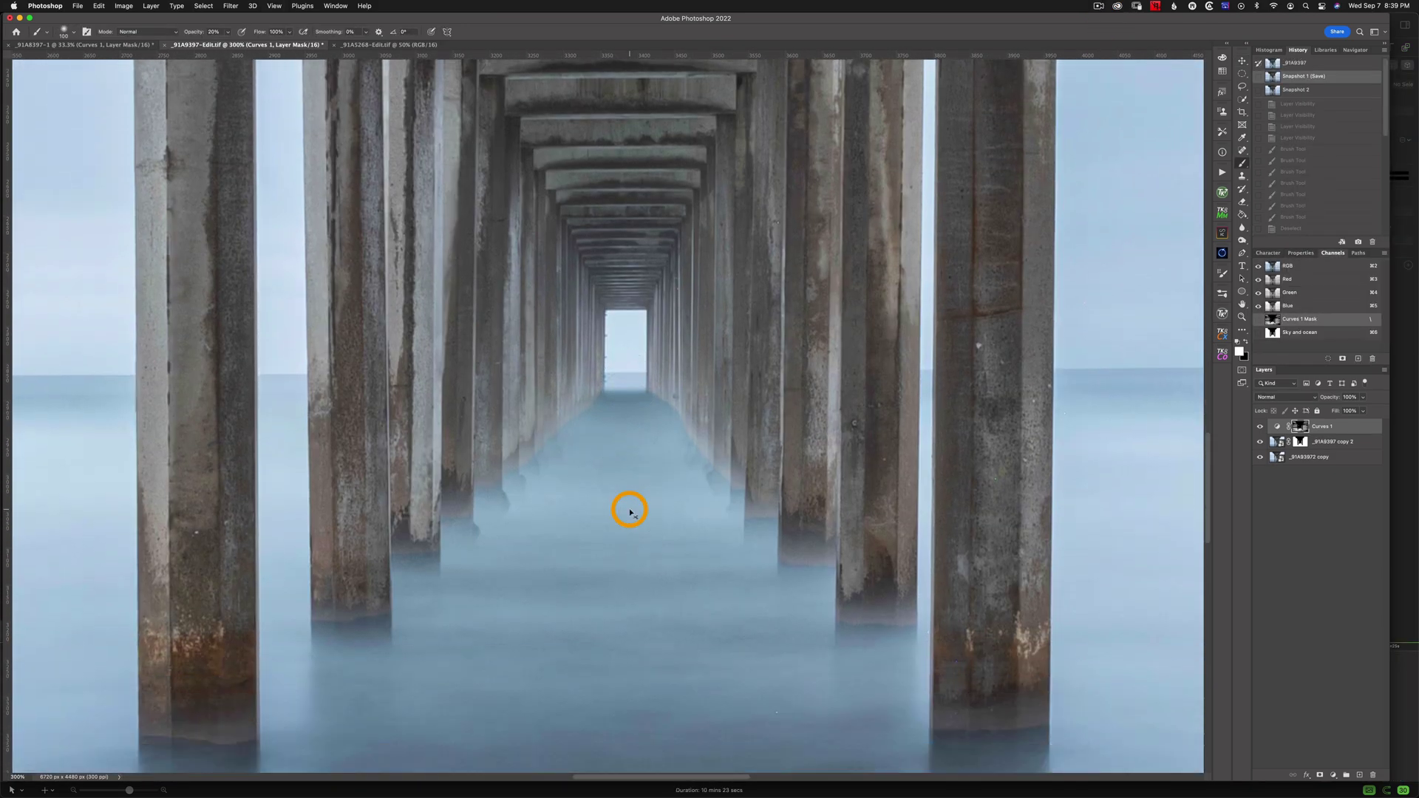
key(super+equal)
key(super+equal)
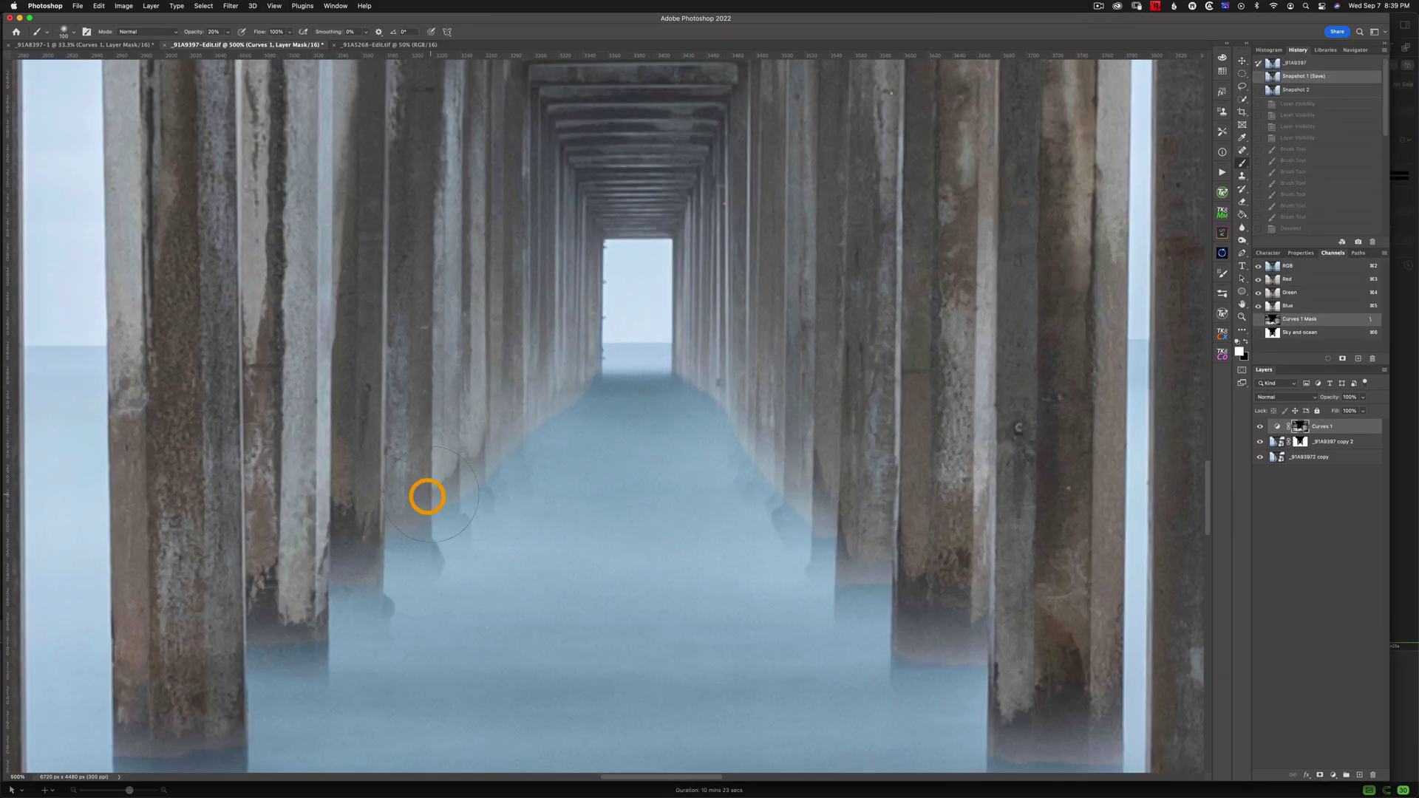
key(super+d)
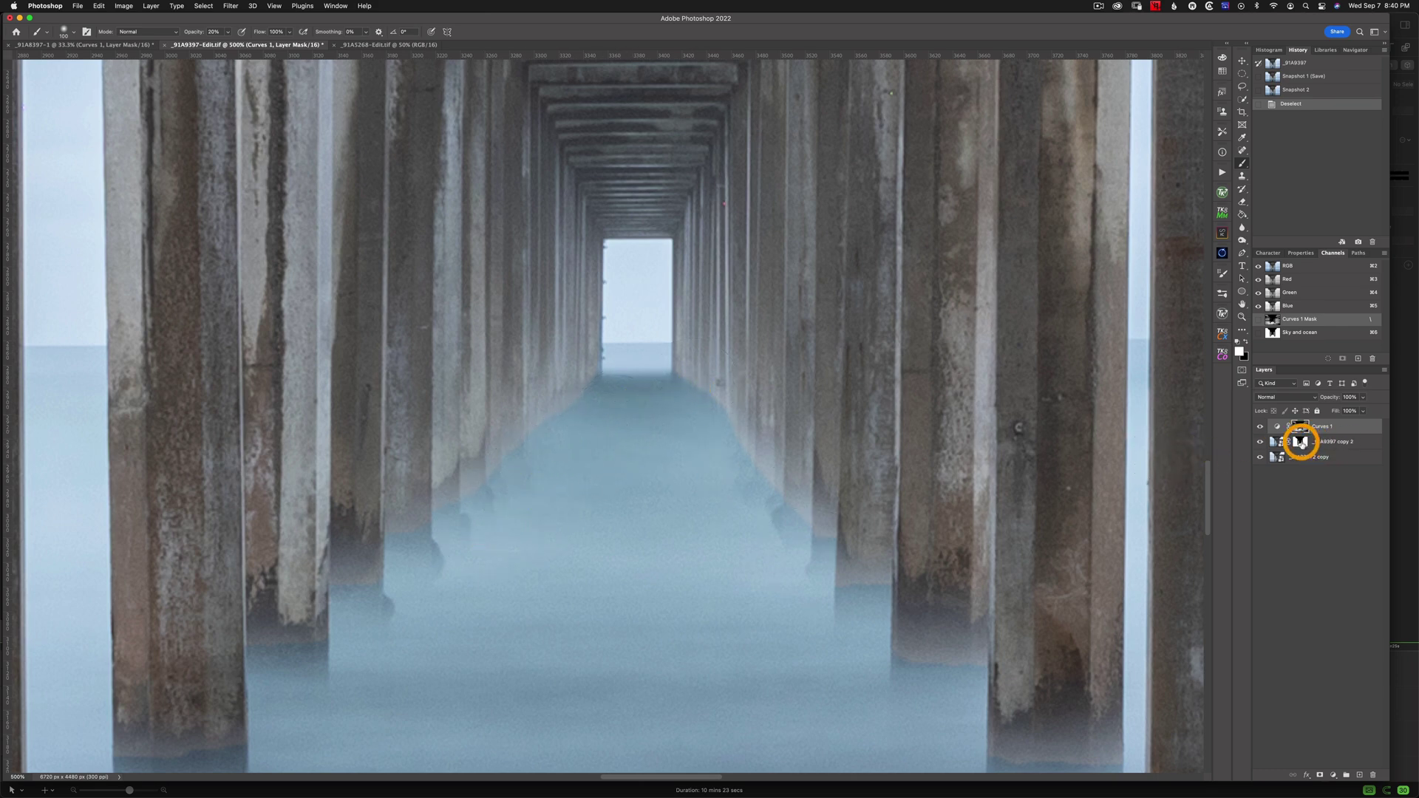
alt+click(1300, 442)
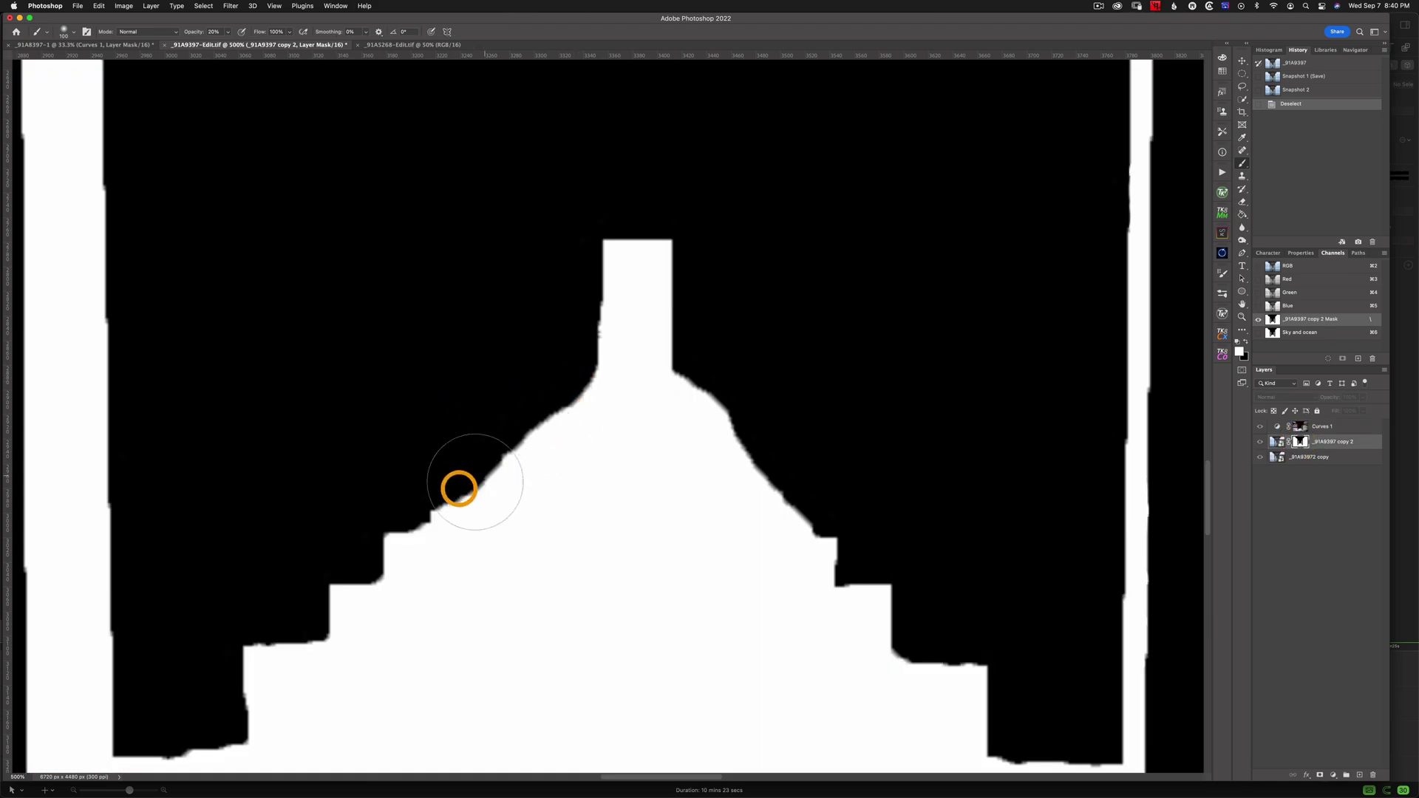
Try soft strokes along the copy 2 mask's left and right slopes, then undo them all
mouse_move(555, 434)
mouse_down()
mouse_move(567, 412)
mouse_move(485, 511)
mouse_up()
mouse_move(561, 369)
mouse_down()
mouse_move(586, 406)
mouse_move(535, 495)
mouse_up()
mouse_move(592, 370)
mouse_down()
mouse_move(612, 392)
mouse_move(536, 532)
mouse_up()
mouse_move(675, 380)
mouse_down()
mouse_move(846, 628)
mouse_move(938, 675)
mouse_move(898, 670)
mouse_up()
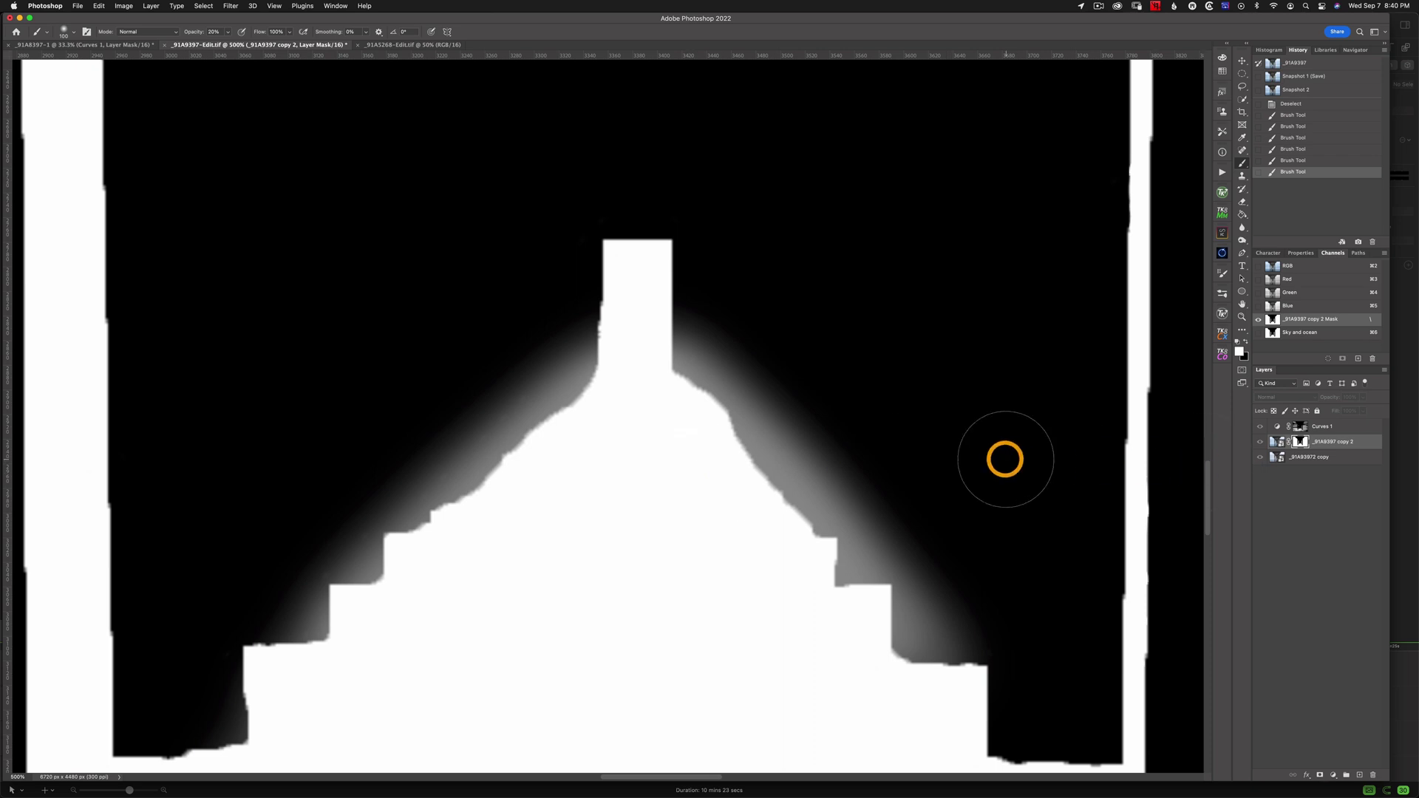
key(super+z)
key(super+z)
key(super+z)
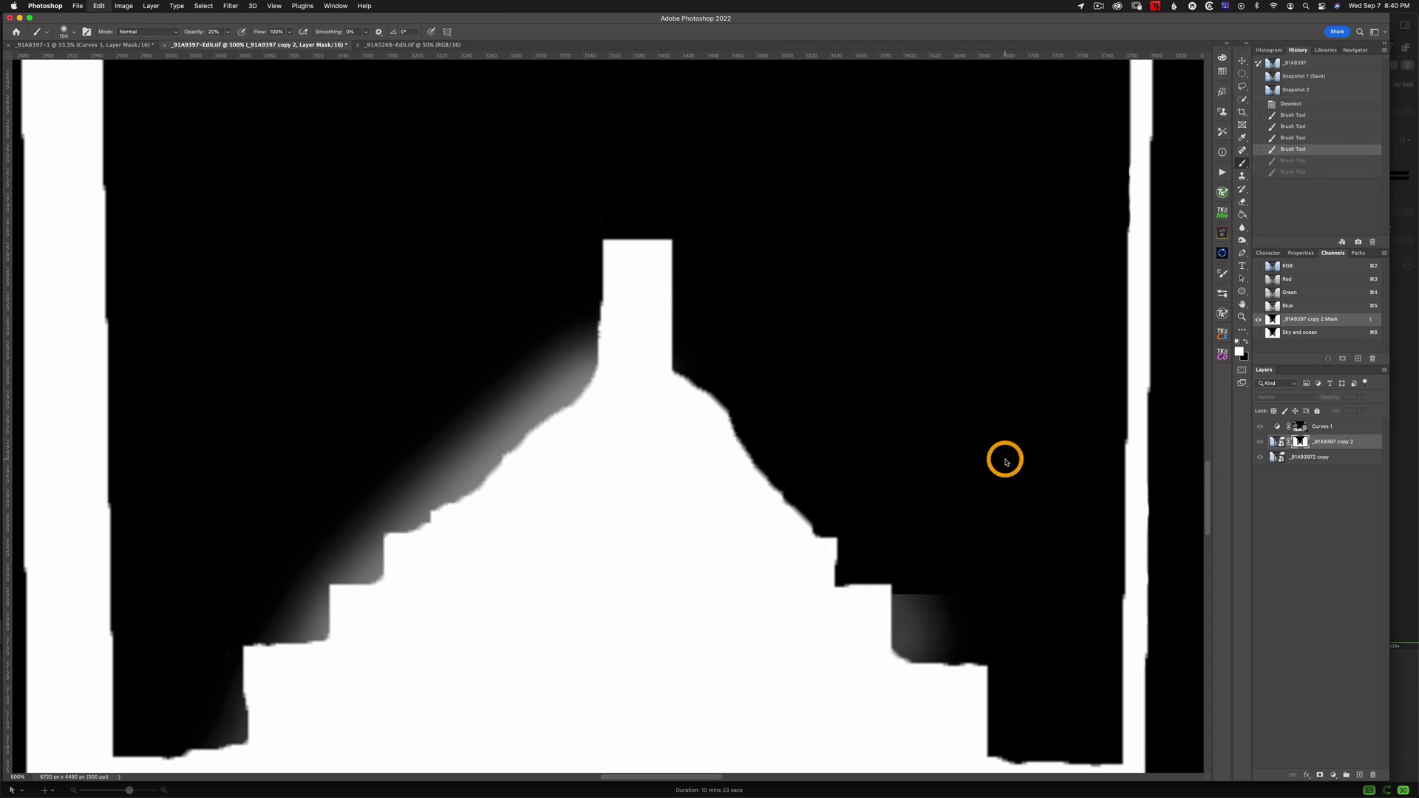
key(super+z)
key(super+z)
key(super+z)
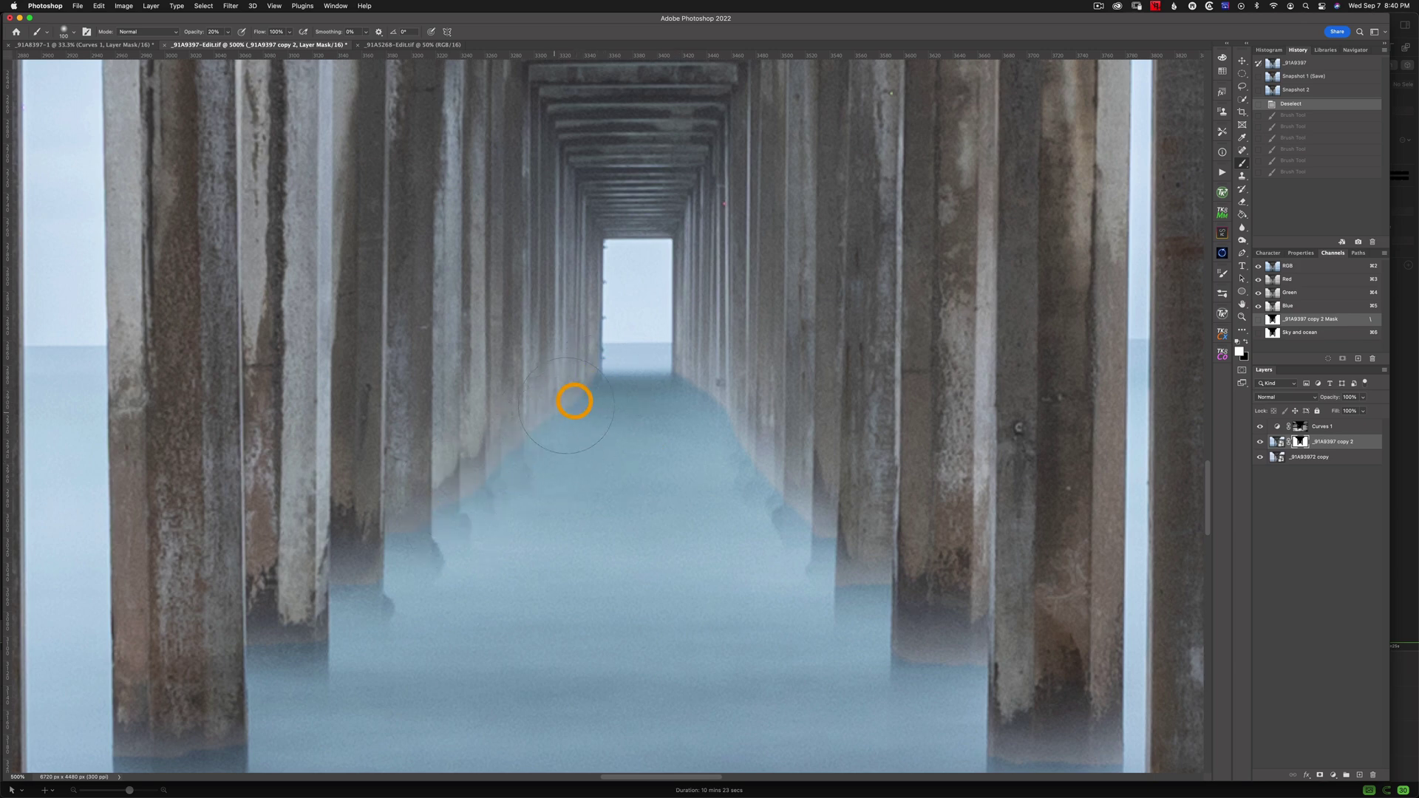
Brush the copy 2 mask over the fog between the pillars and around their bases
mouse_move(592, 384)
mouse_down()
mouse_move(613, 382)
mouse_move(275, 608)
mouse_move(374, 562)
mouse_move(623, 343)
mouse_move(545, 380)
mouse_move(720, 394)
mouse_move(666, 339)
mouse_move(690, 402)
mouse_move(608, 295)
mouse_move(692, 368)
mouse_move(646, 343)
mouse_move(710, 406)
mouse_move(637, 323)
mouse_move(679, 365)
mouse_up()
drag(743, 531, 802, 570)
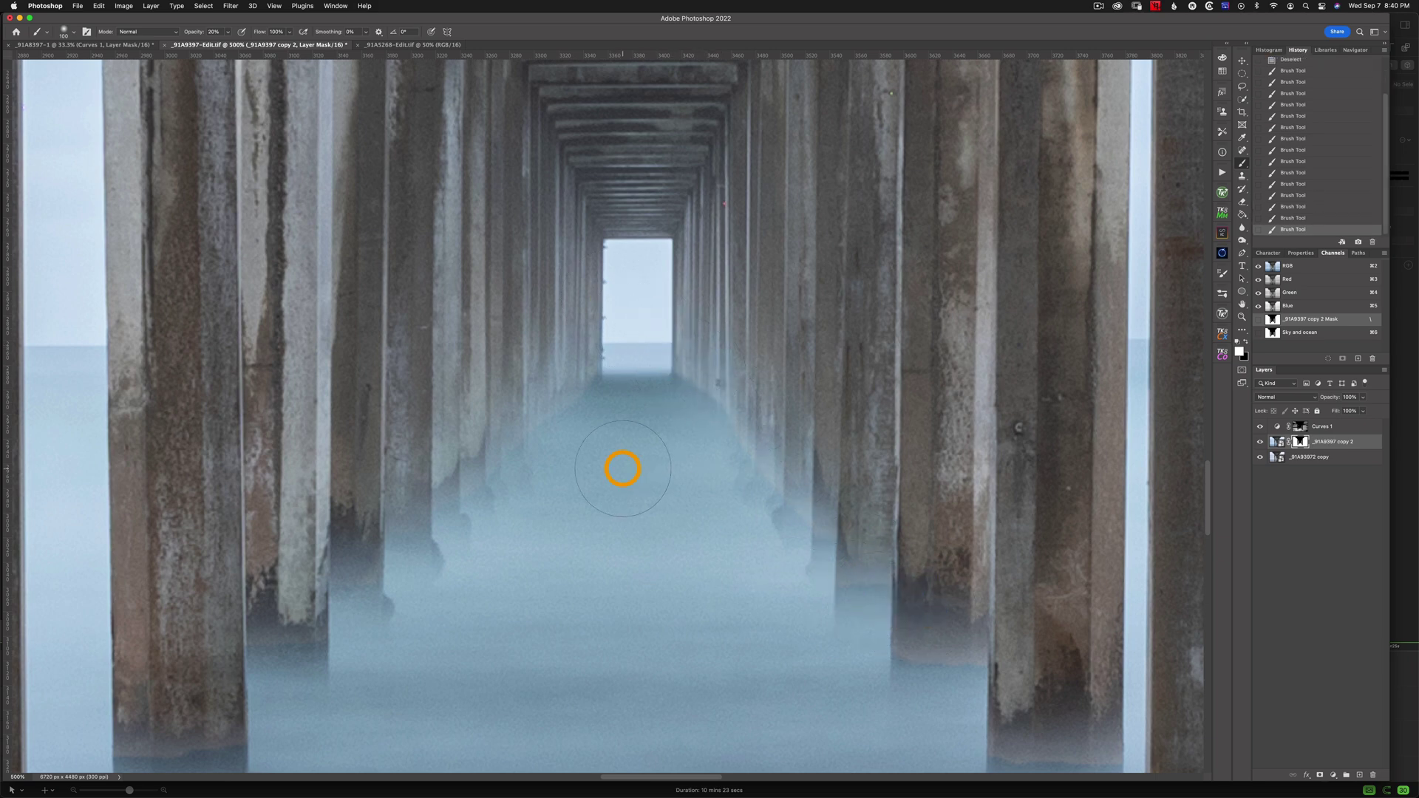
scroll(623, 469, right, 5)
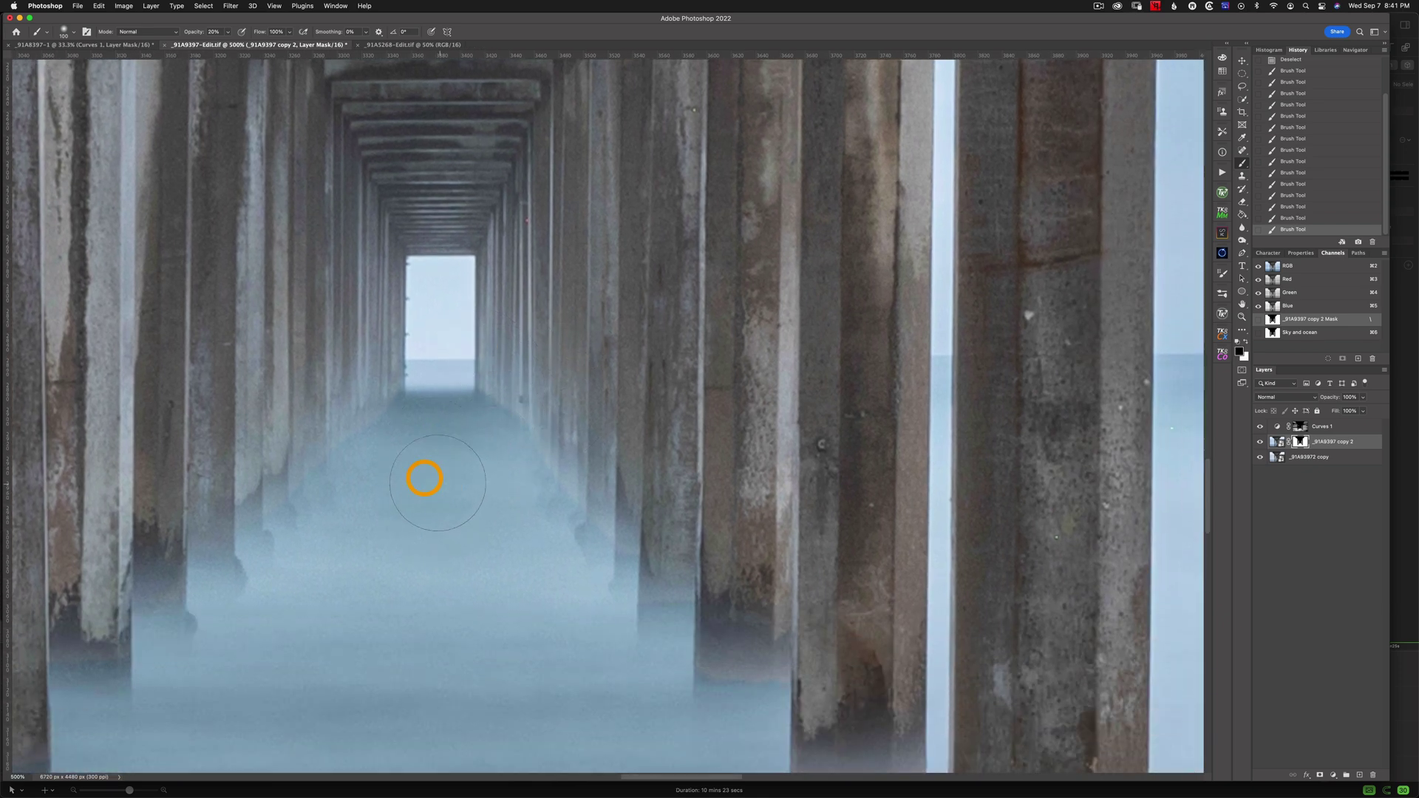
mouse_move(427, 406)
mouse_down()
mouse_move(312, 551)
mouse_move(429, 397)
mouse_move(177, 605)
mouse_move(368, 420)
mouse_up()
drag(486, 435, 690, 669)
mouse_move(534, 466)
mouse_down()
mouse_move(749, 670)
mouse_move(740, 654)
mouse_move(688, 653)
mouse_move(473, 423)
mouse_move(696, 661)
mouse_move(480, 337)
mouse_move(430, 329)
mouse_move(394, 469)
mouse_up()
Isolate the copy 2 mask, brush white across its lower-left fog area, then return to the colour view
click(1297, 441)
alt+click(1300, 442)
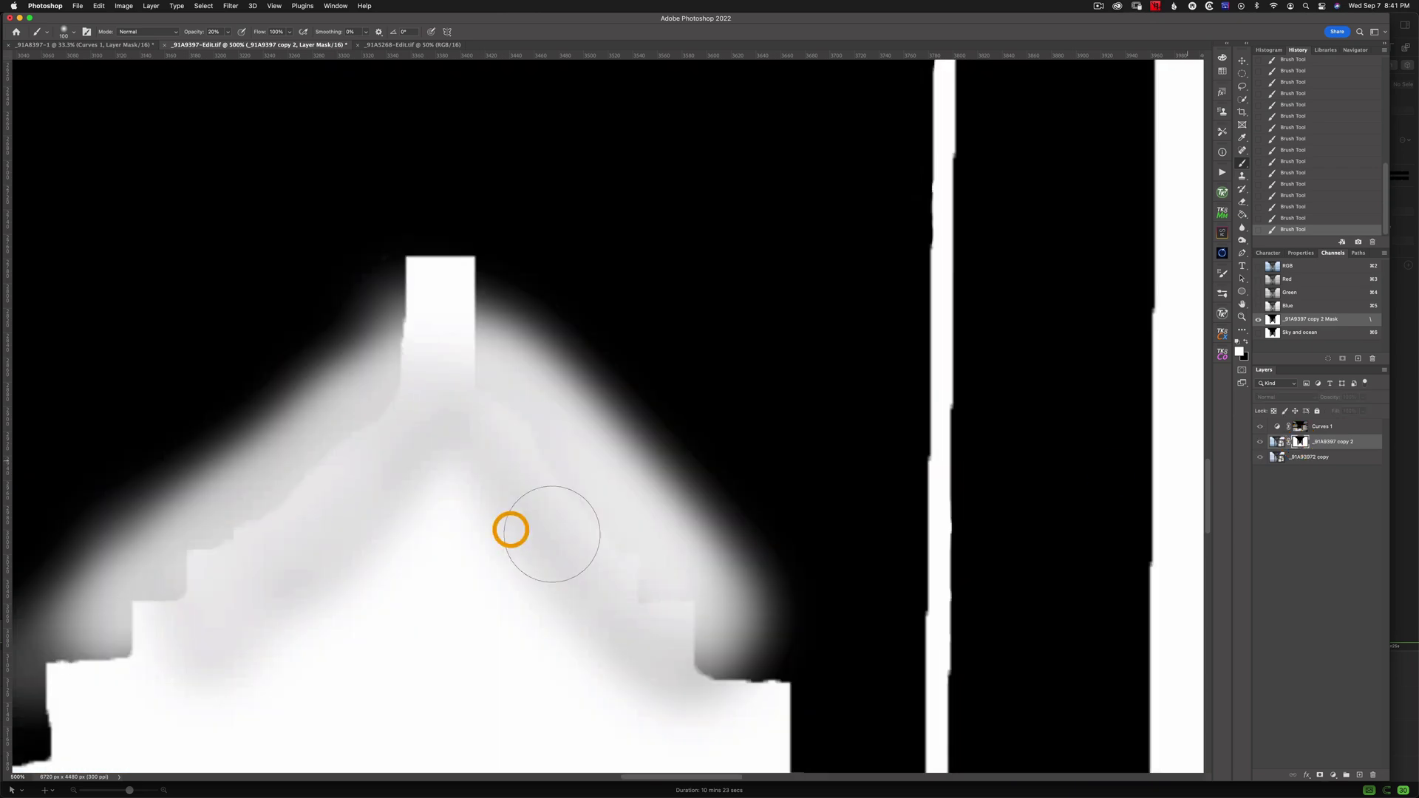
mouse_move(485, 523)
mouse_down()
mouse_move(535, 485)
mouse_move(542, 406)
mouse_move(364, 303)
mouse_move(377, 279)
mouse_move(628, 244)
mouse_move(783, 601)
mouse_move(865, 654)
mouse_move(830, 643)
mouse_move(770, 547)
mouse_move(884, 650)
mouse_move(210, 467)
mouse_up()
scroll(210, 467, down, 5)
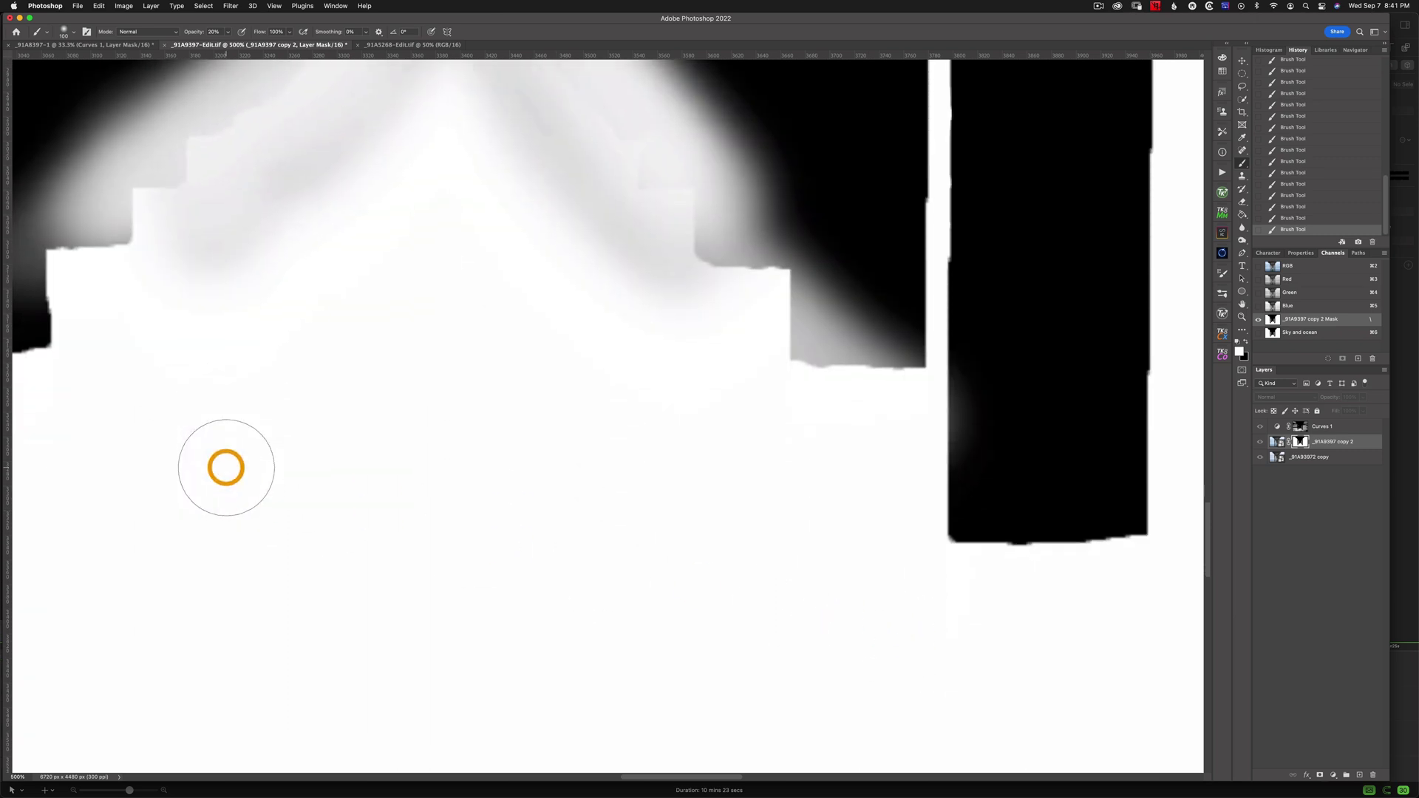
scroll(224, 469, left, 5)
mouse_move(317, 314)
mouse_down()
mouse_move(154, 406)
mouse_move(232, 368)
mouse_move(206, 346)
mouse_up()
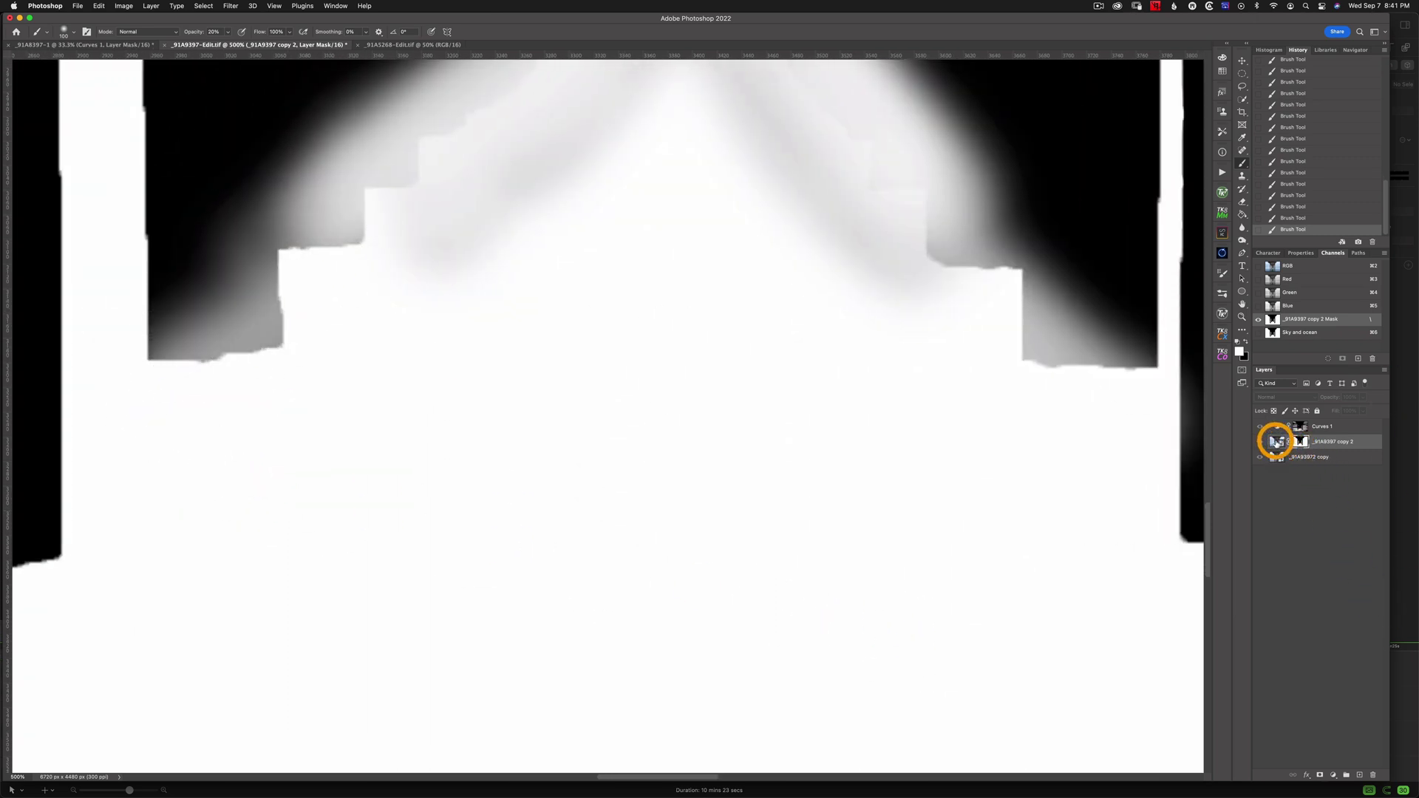
click(1277, 441)
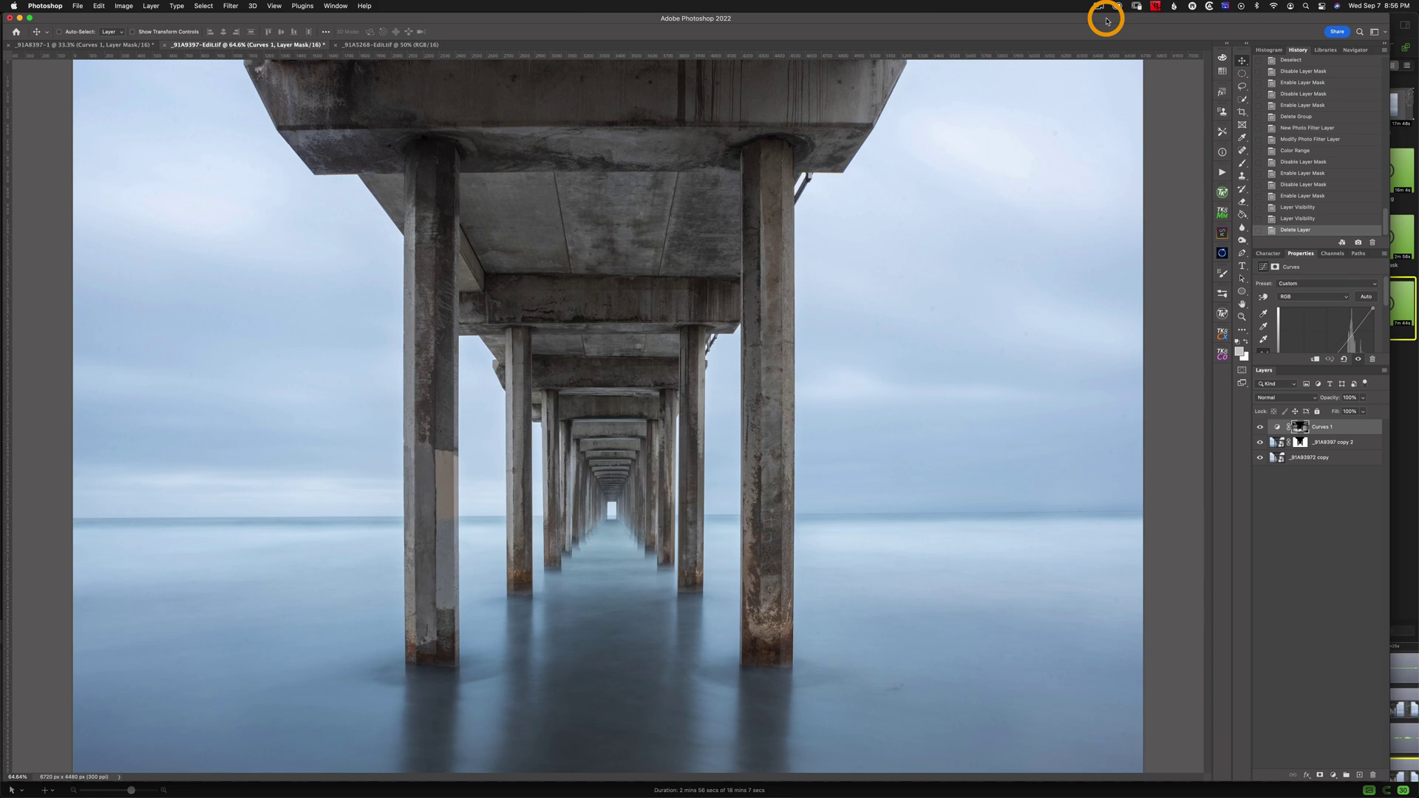
Add a Photo Filter adjustment layer and try the Cooling Filter presets
click(1333, 775)
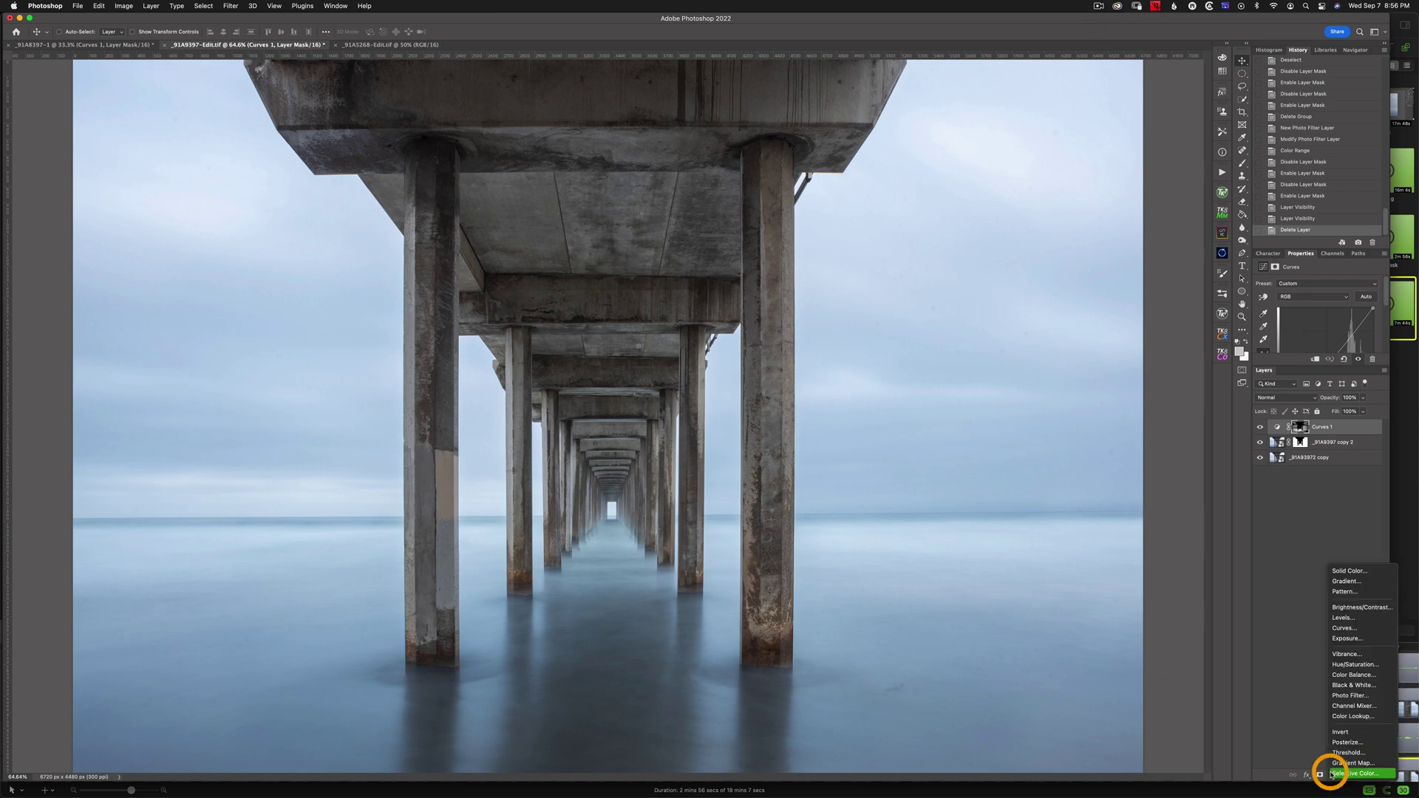
click(1384, 698)
click(1310, 283)
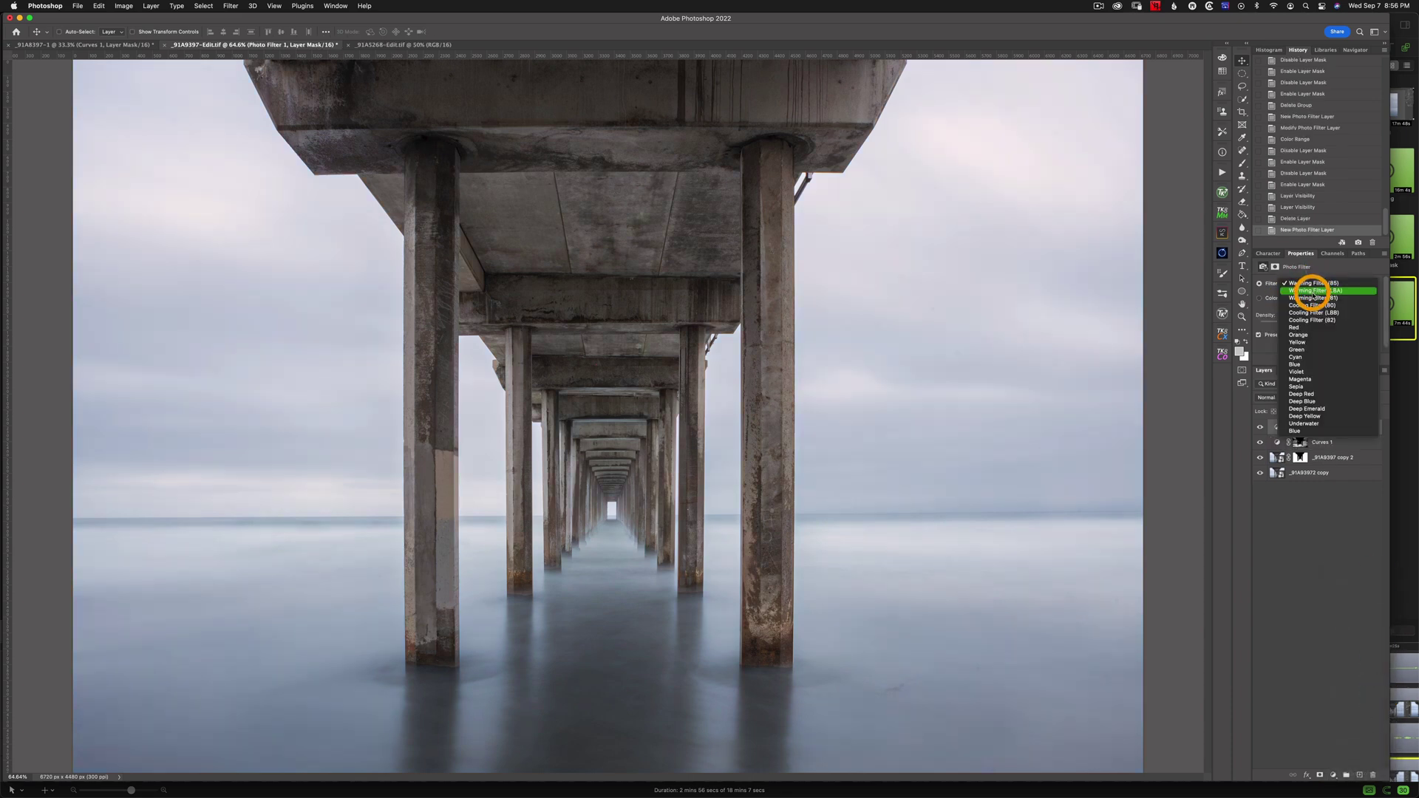
click(1313, 305)
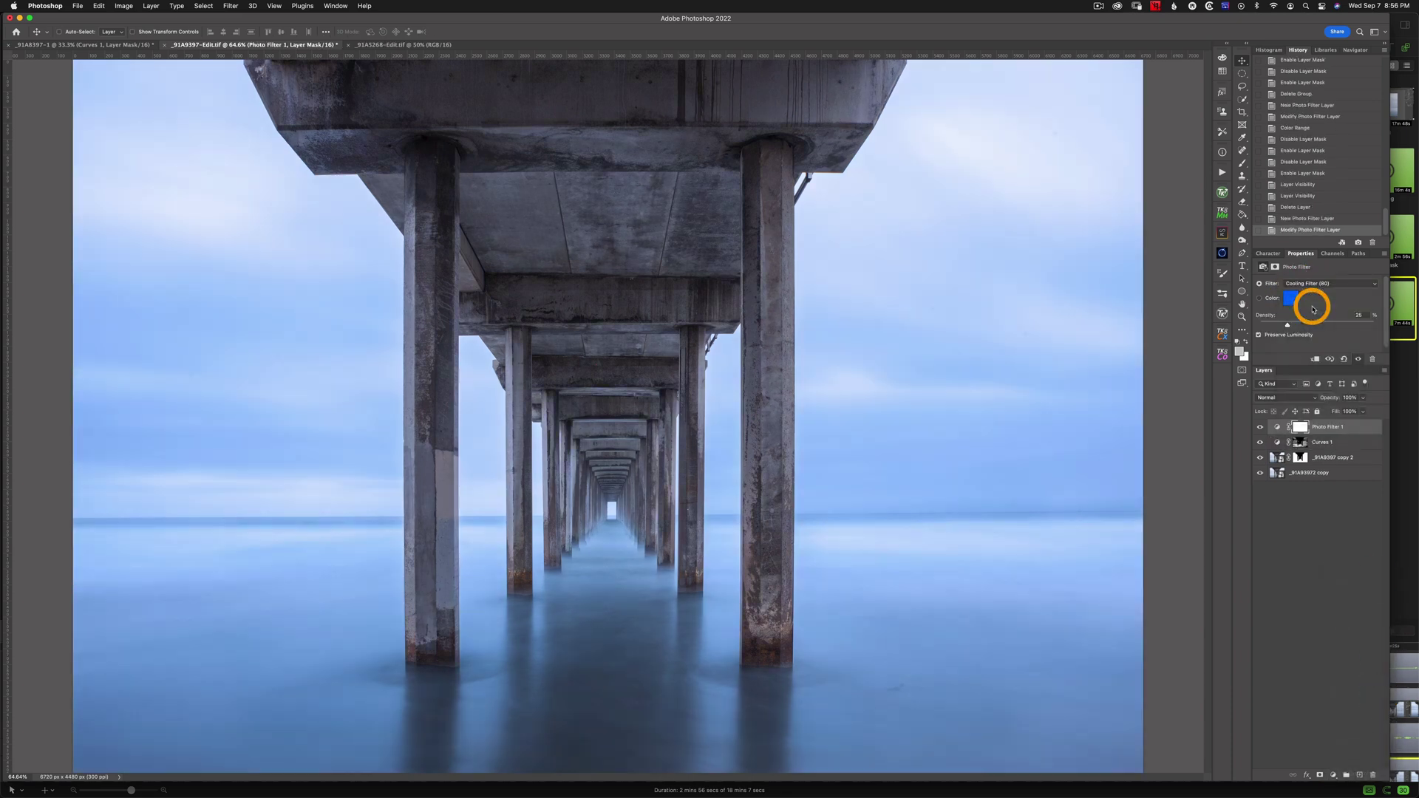
click(1309, 284)
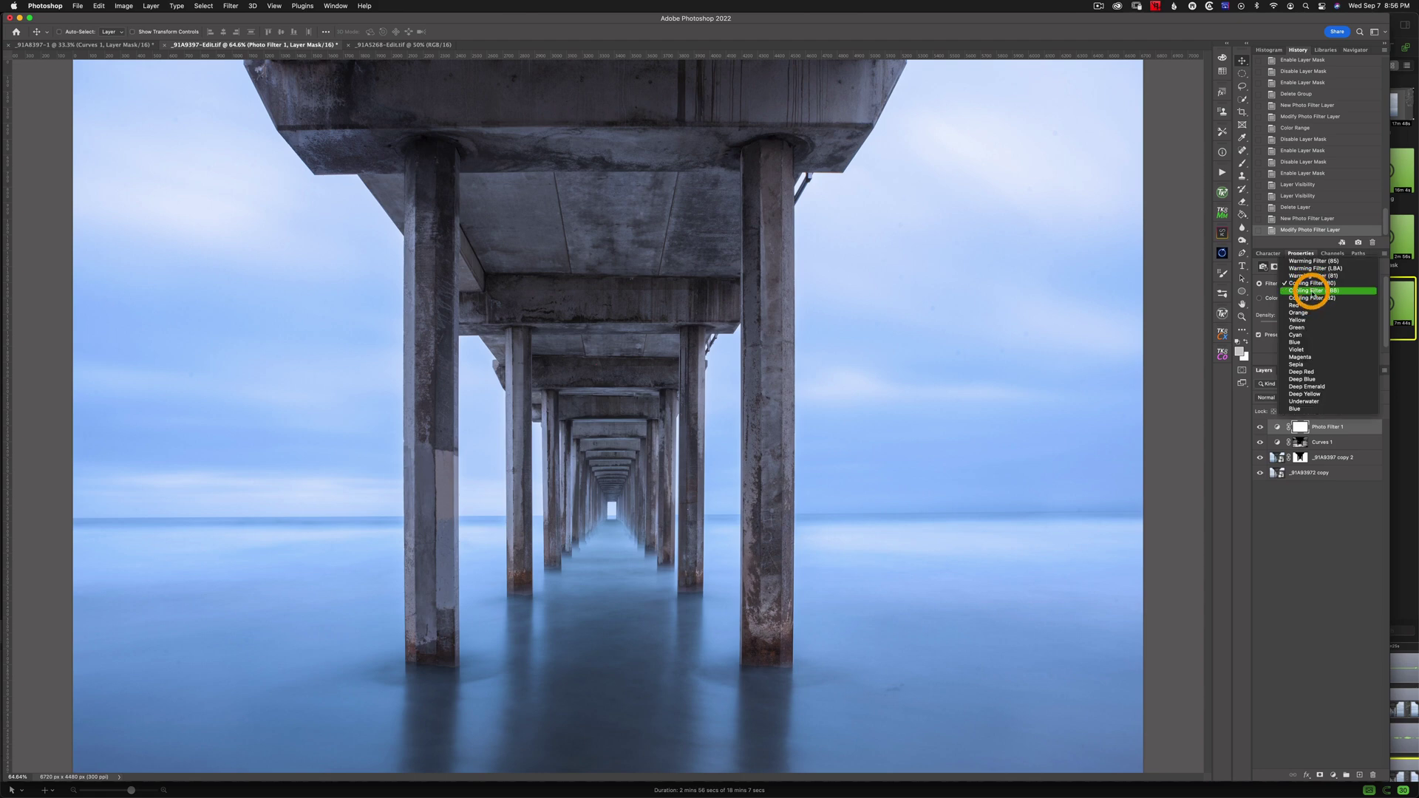
click(1313, 294)
Set the Photo Filter colour to a custom lighter, softer blue
click(1291, 298)
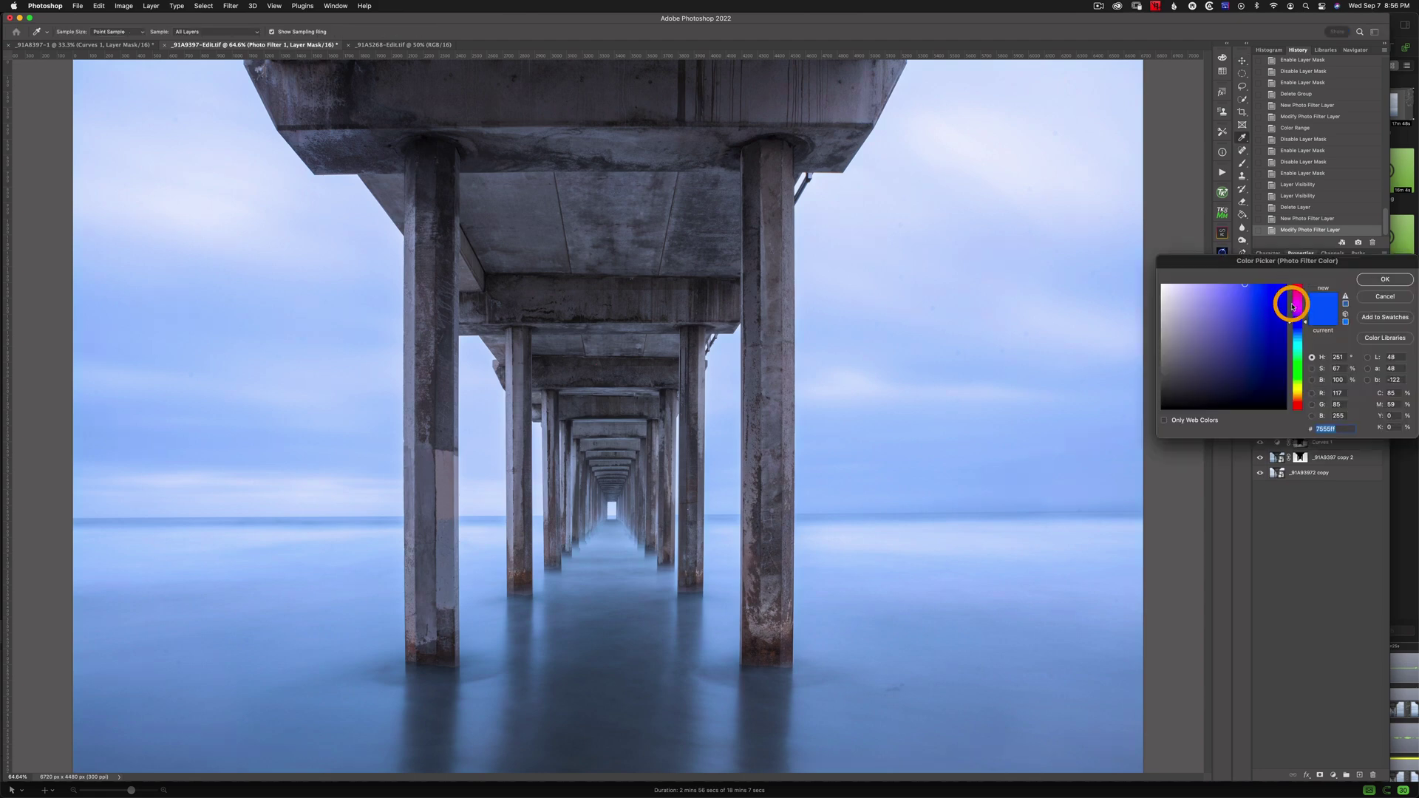
drag(1296, 317, 1297, 328)
click(1249, 289)
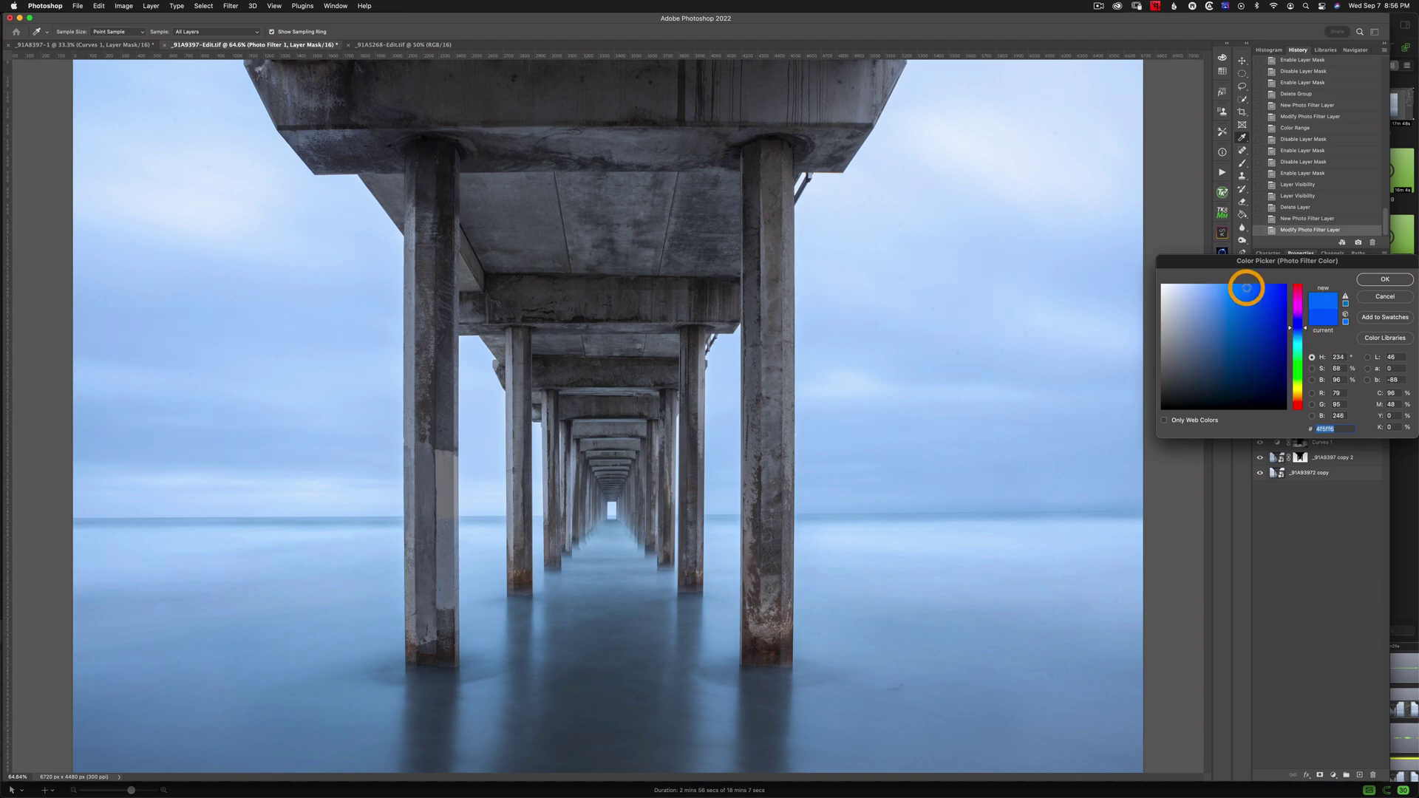
click(1385, 280)
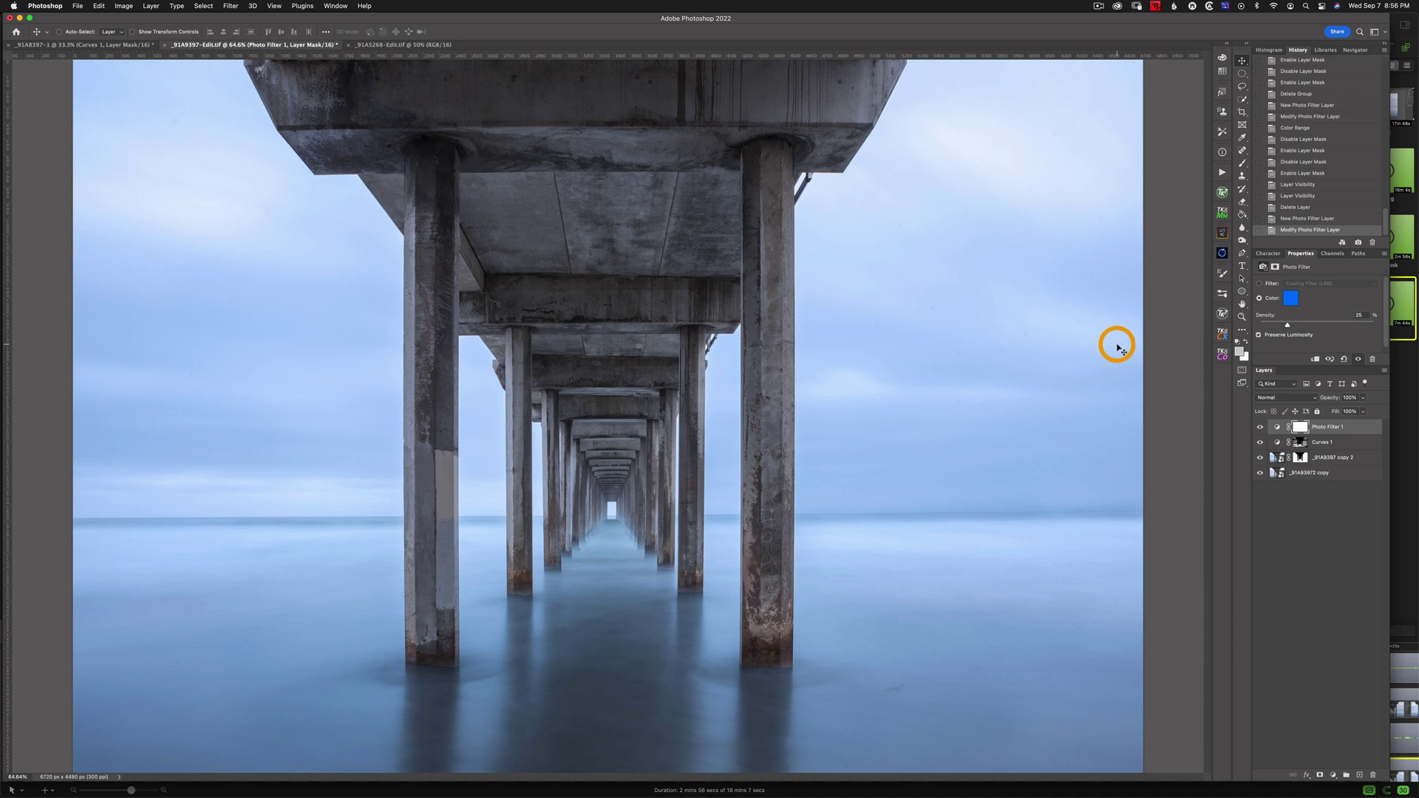
Use Select > Color Range on the sampled sky colour with reduced fuzziness for the Photo Filter 1 mask
click(208, 5)
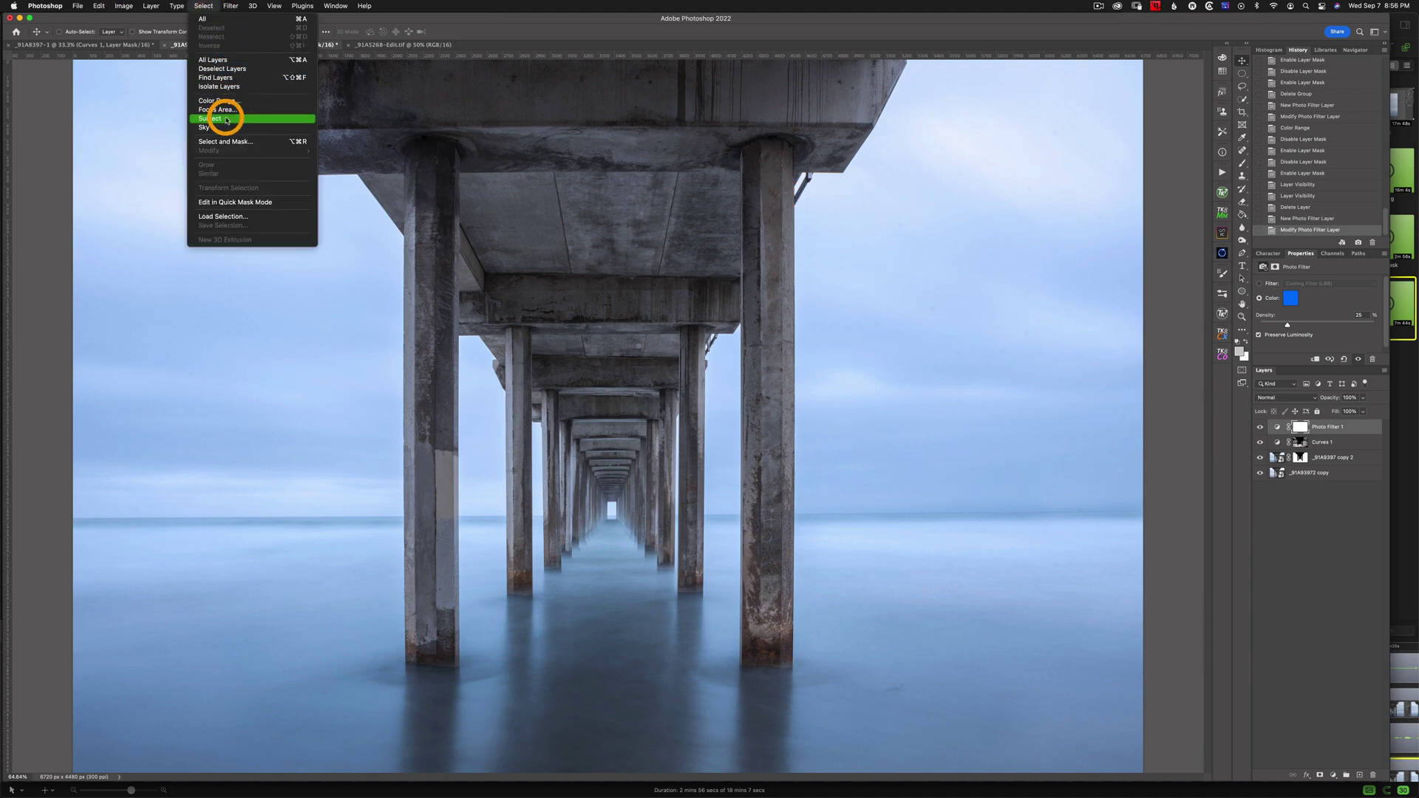
click(230, 101)
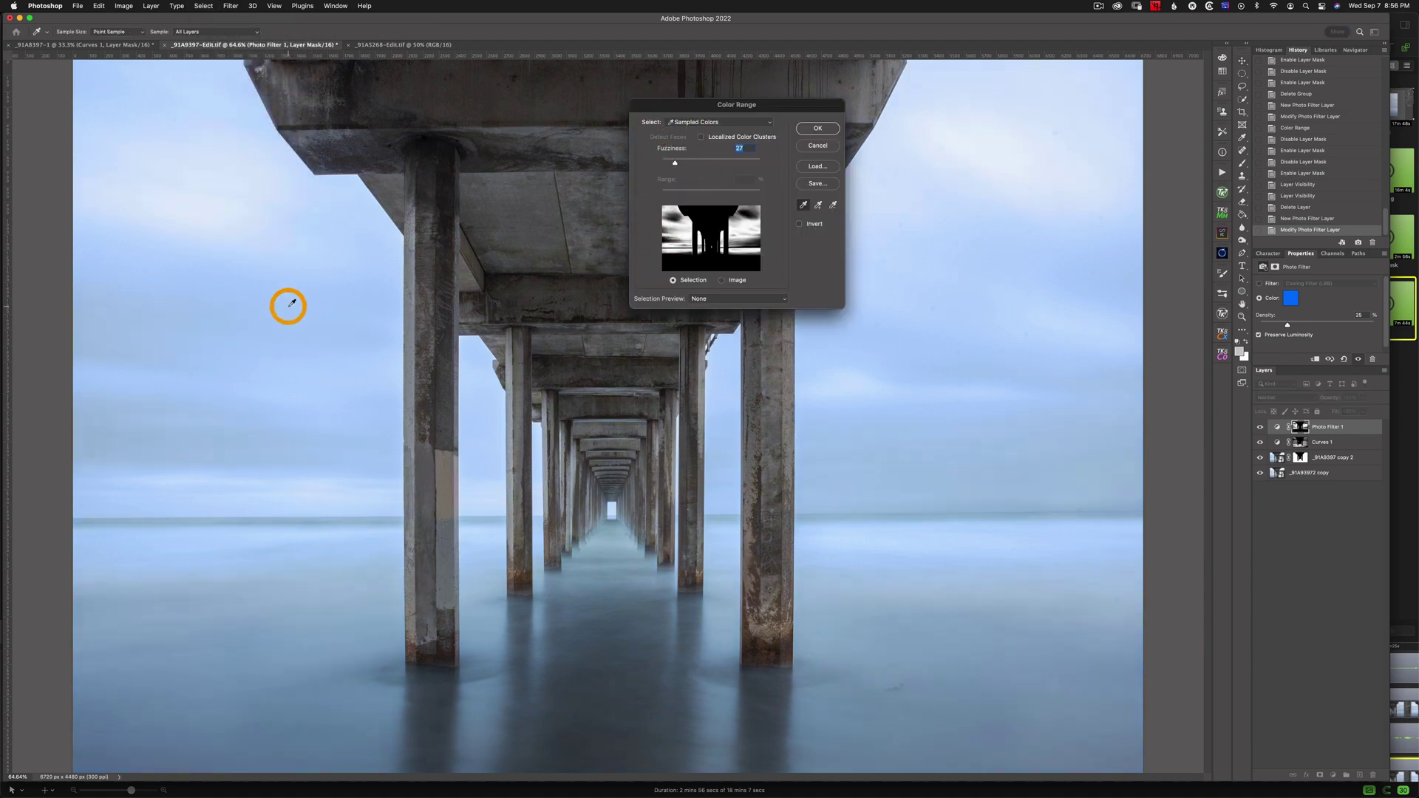
click(266, 298)
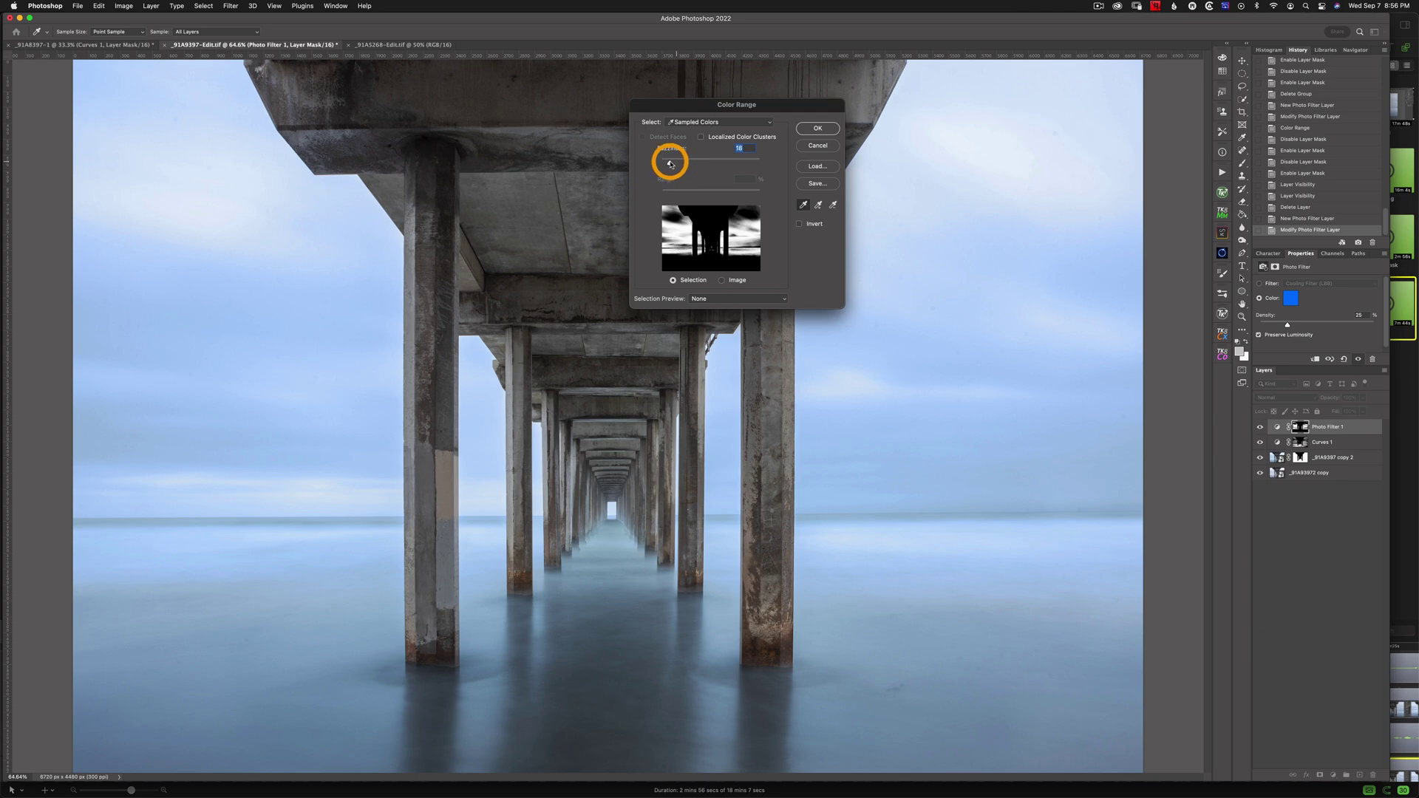
drag(671, 164, 749, 163)
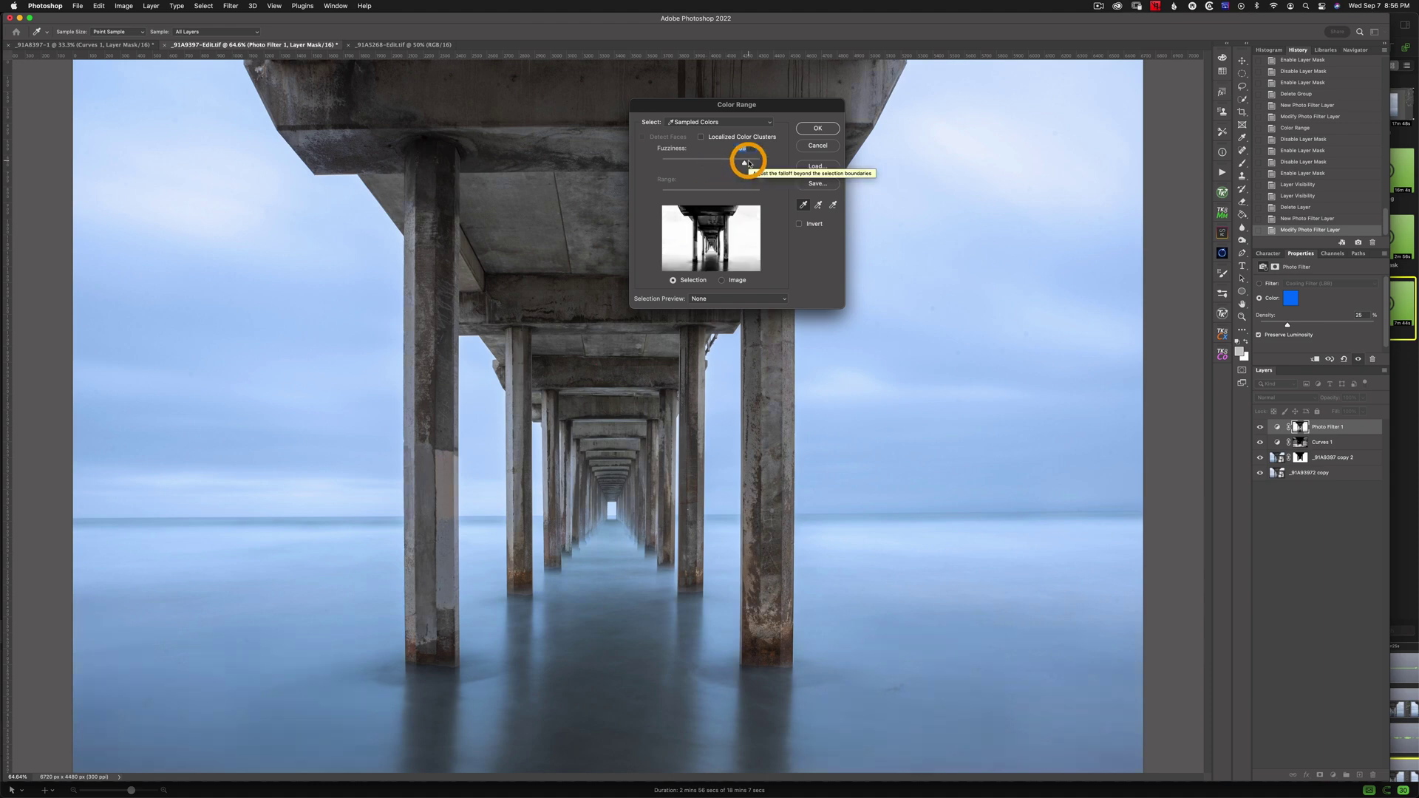
drag(749, 163, 684, 164)
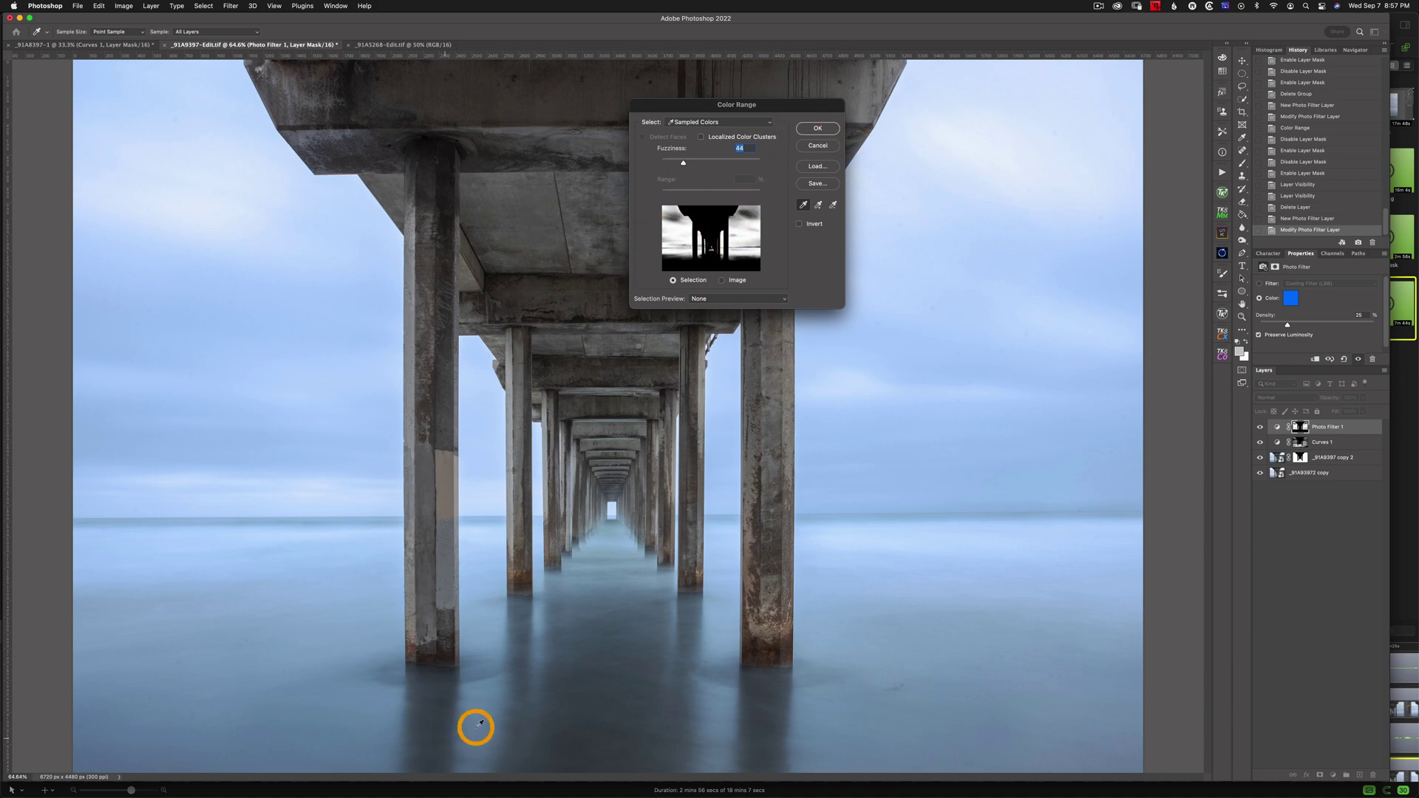
click(828, 131)
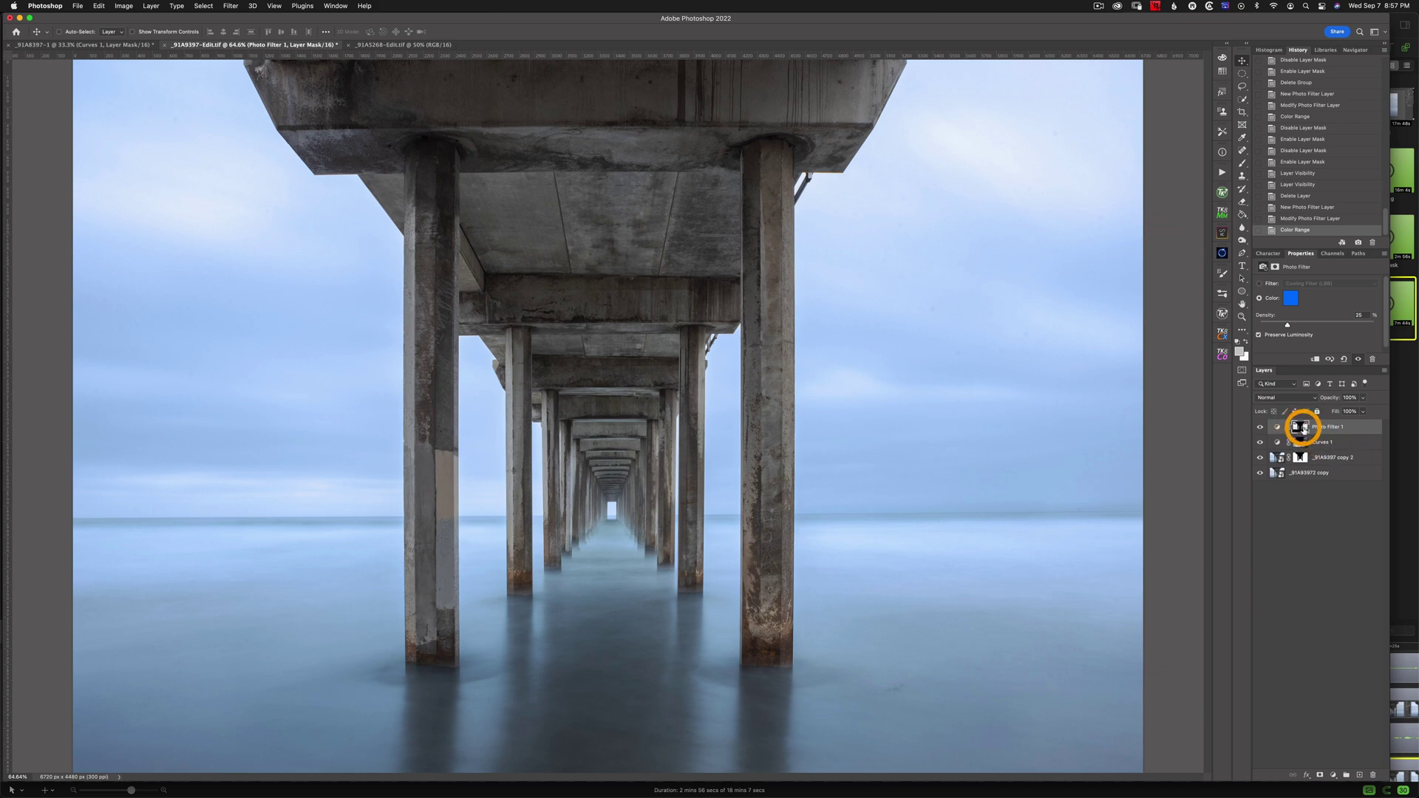
drag(1297, 434, 1306, 429)
alt+click(1303, 429)
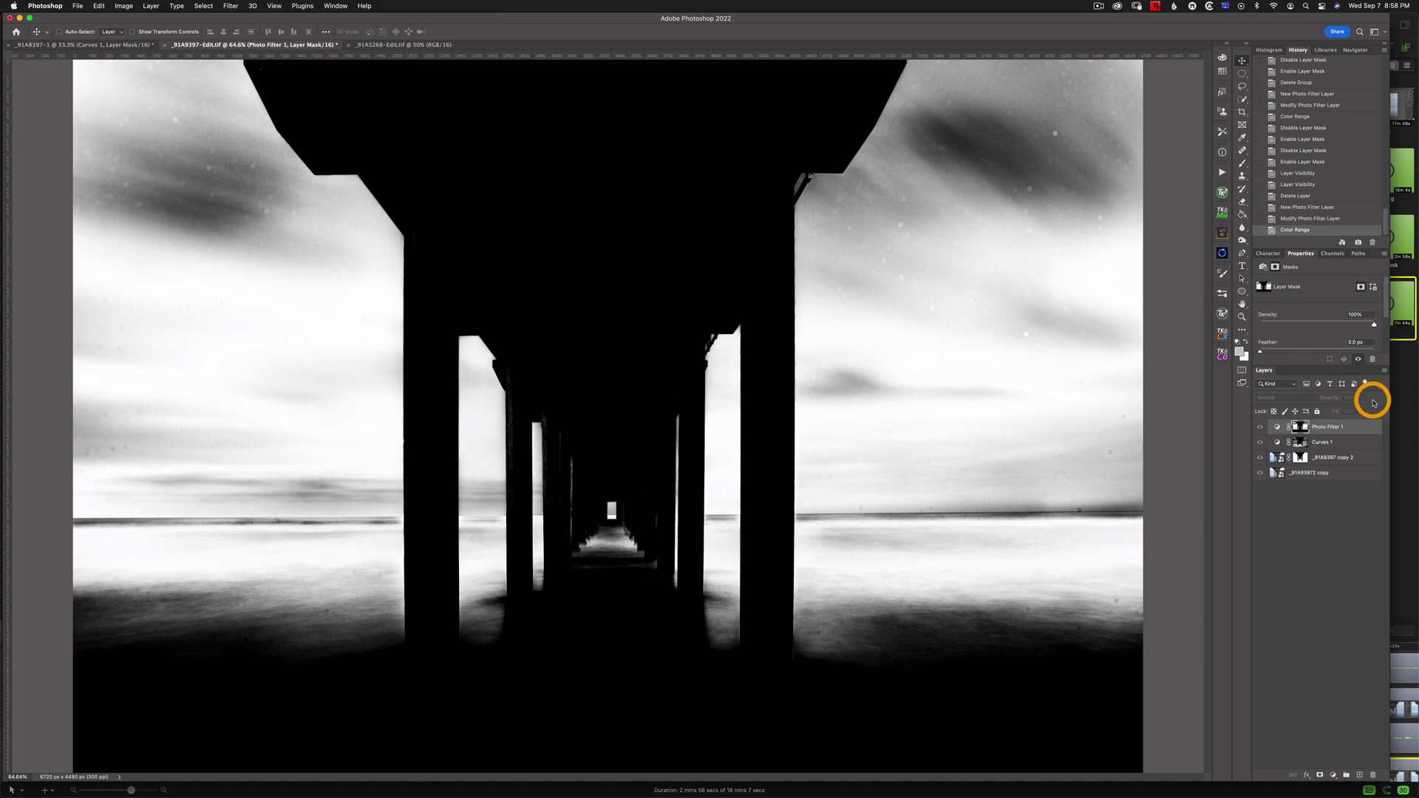
click(1350, 429)
click(1278, 427)
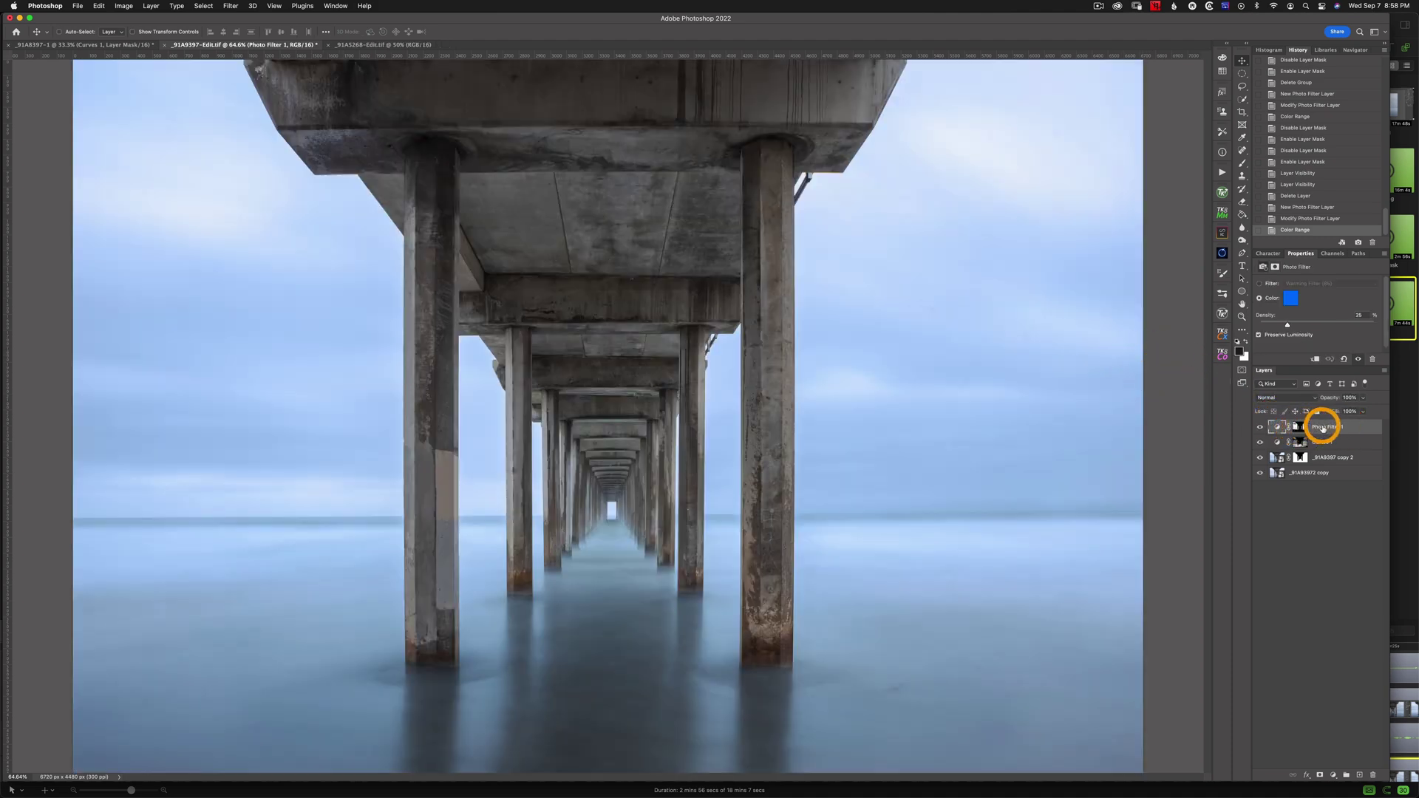
Create Group 1 and drag Photo Filter 1 into it
click(1348, 775)
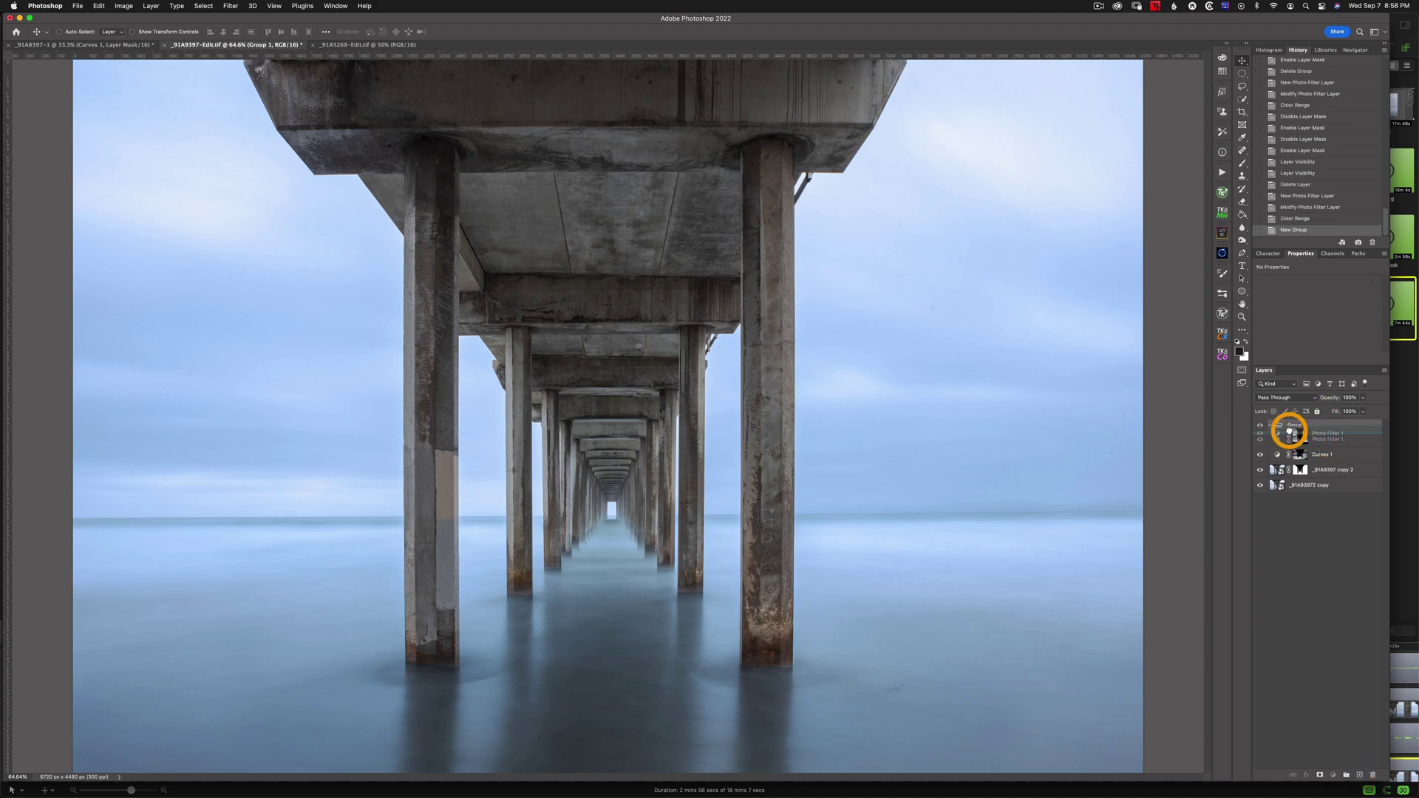
mouse_move(1324, 439)
mouse_down()
mouse_move(1286, 424)
mouse_move(1330, 428)
mouse_up()
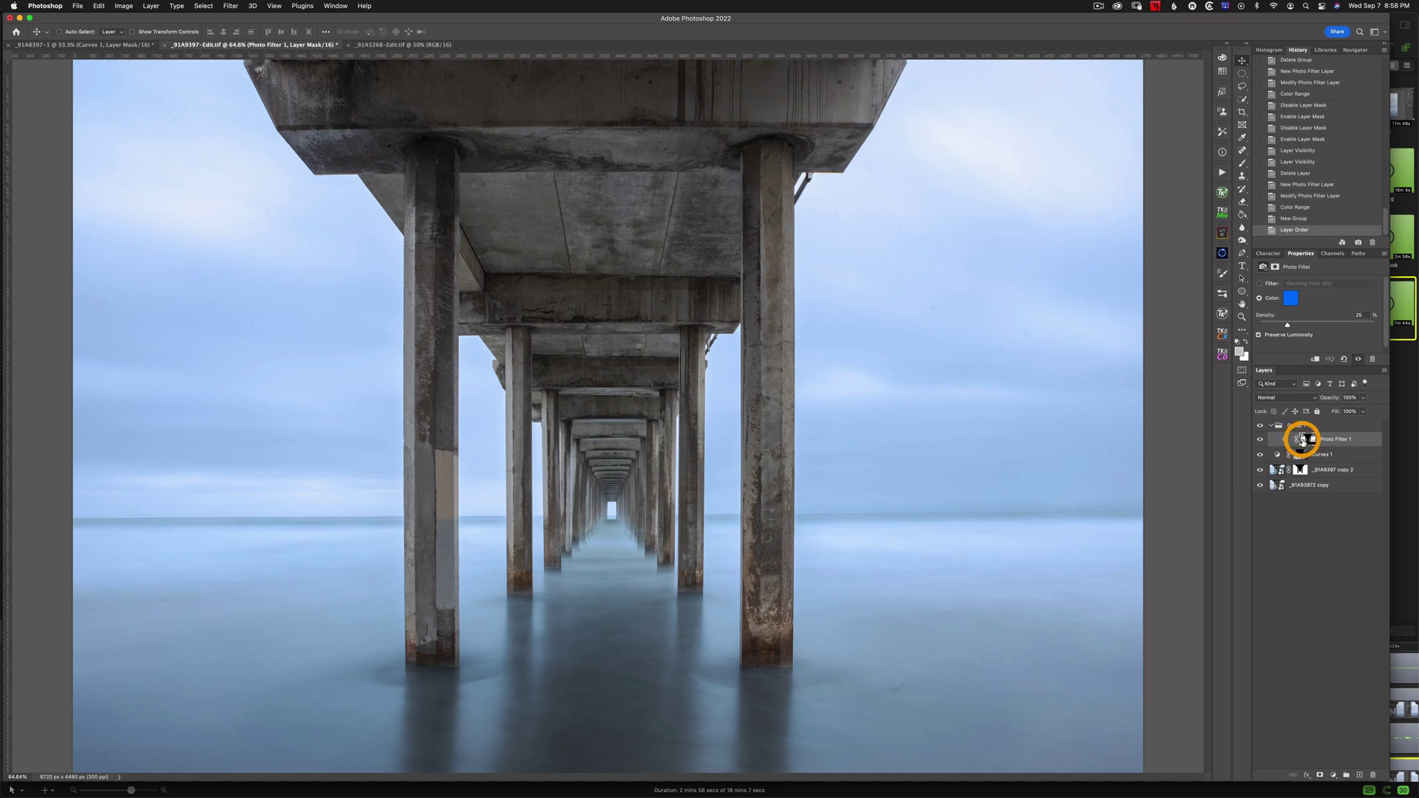
Show the Photo Filter 1 mask alone and set up a 500-pixel brush painting black
alt+click(1303, 439)
key(b)
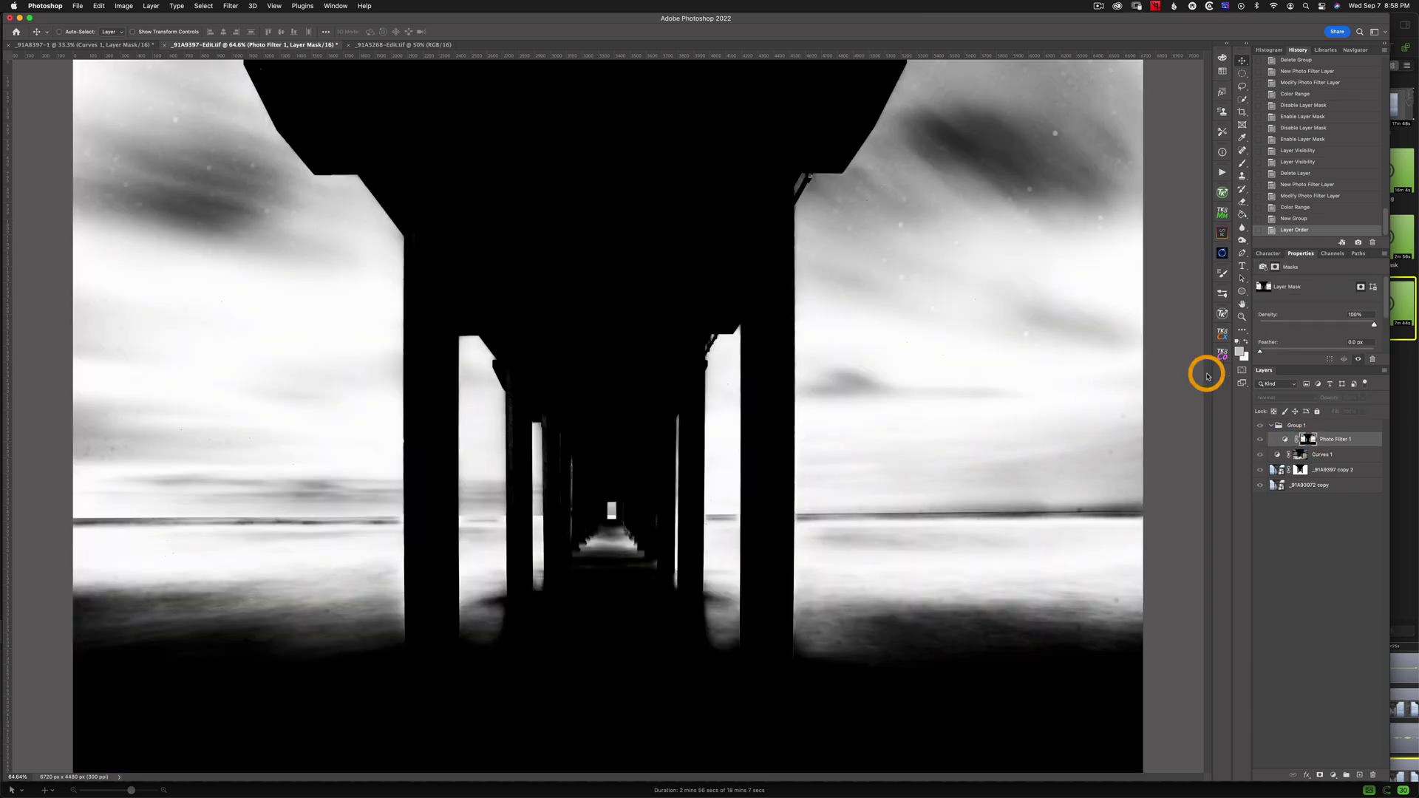
key(bracketright)
key(bracketright)
key(bracketright)
key(bracketright)
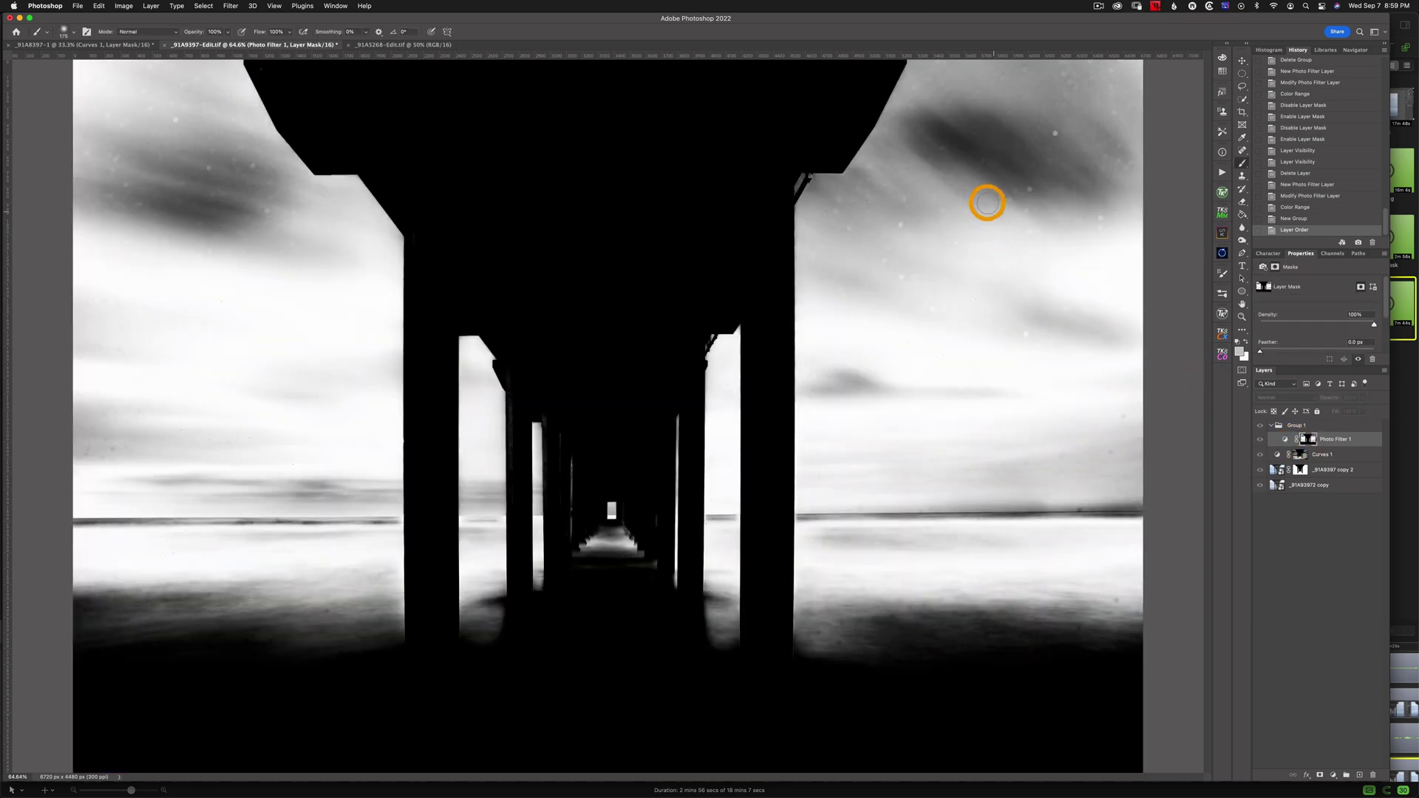
key(bracketright)
key(bracketright)
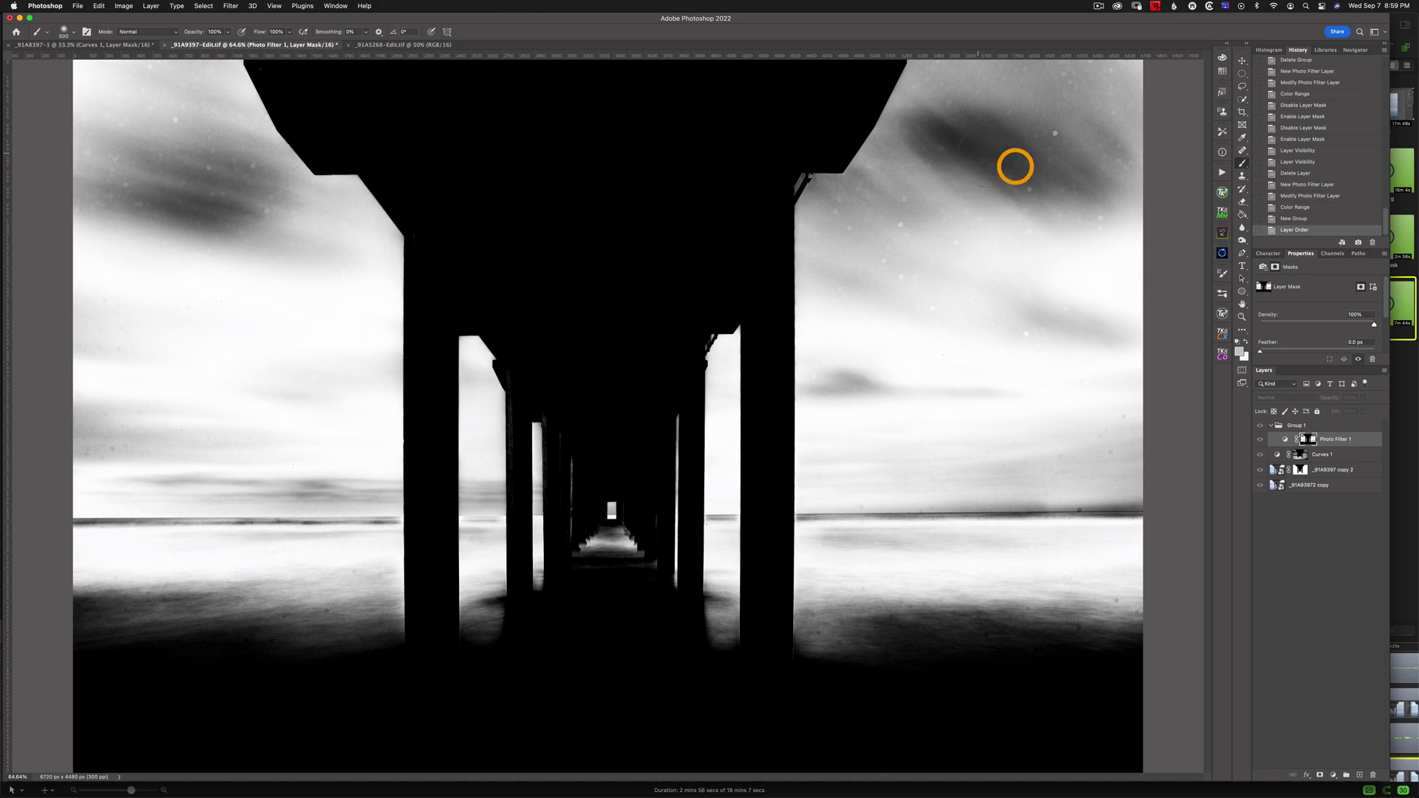
click(1240, 352)
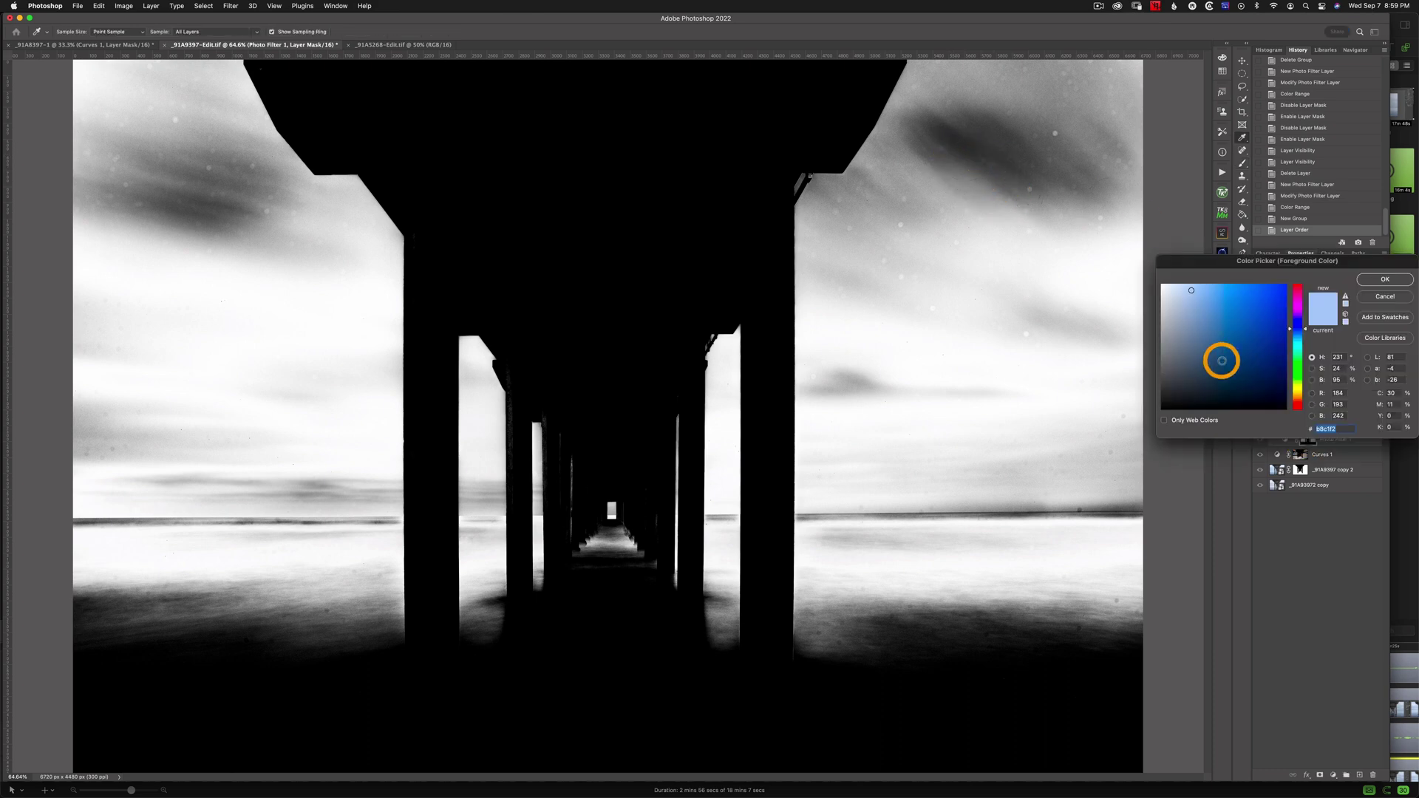
click(1207, 368)
click(1377, 284)
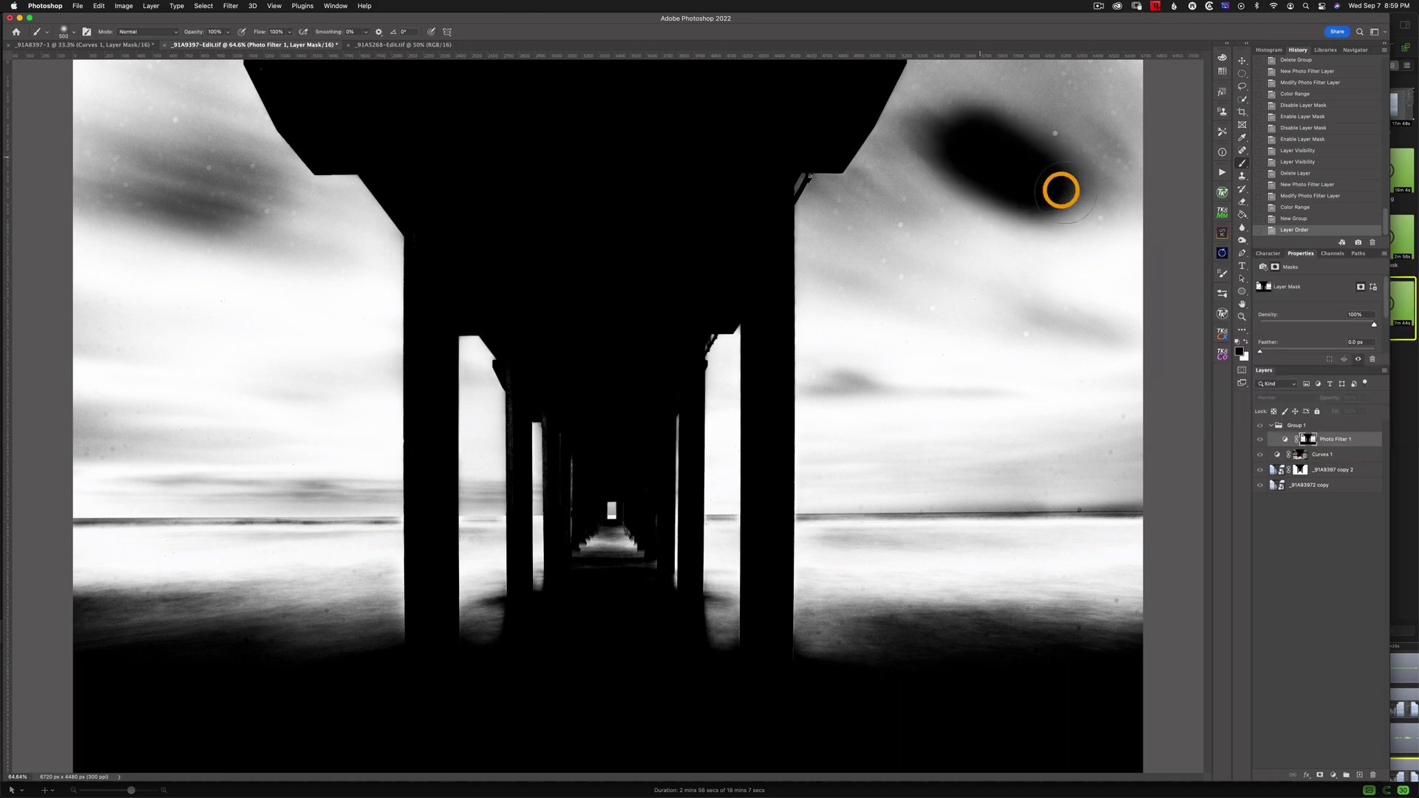
Paint test black and white strokes in the upper-right sky of the mask, then undo them
mouse_move(1033, 177)
mouse_down()
mouse_move(971, 115)
mouse_move(1044, 143)
mouse_move(1009, 110)
mouse_move(998, 201)
mouse_move(972, 177)
mouse_up()
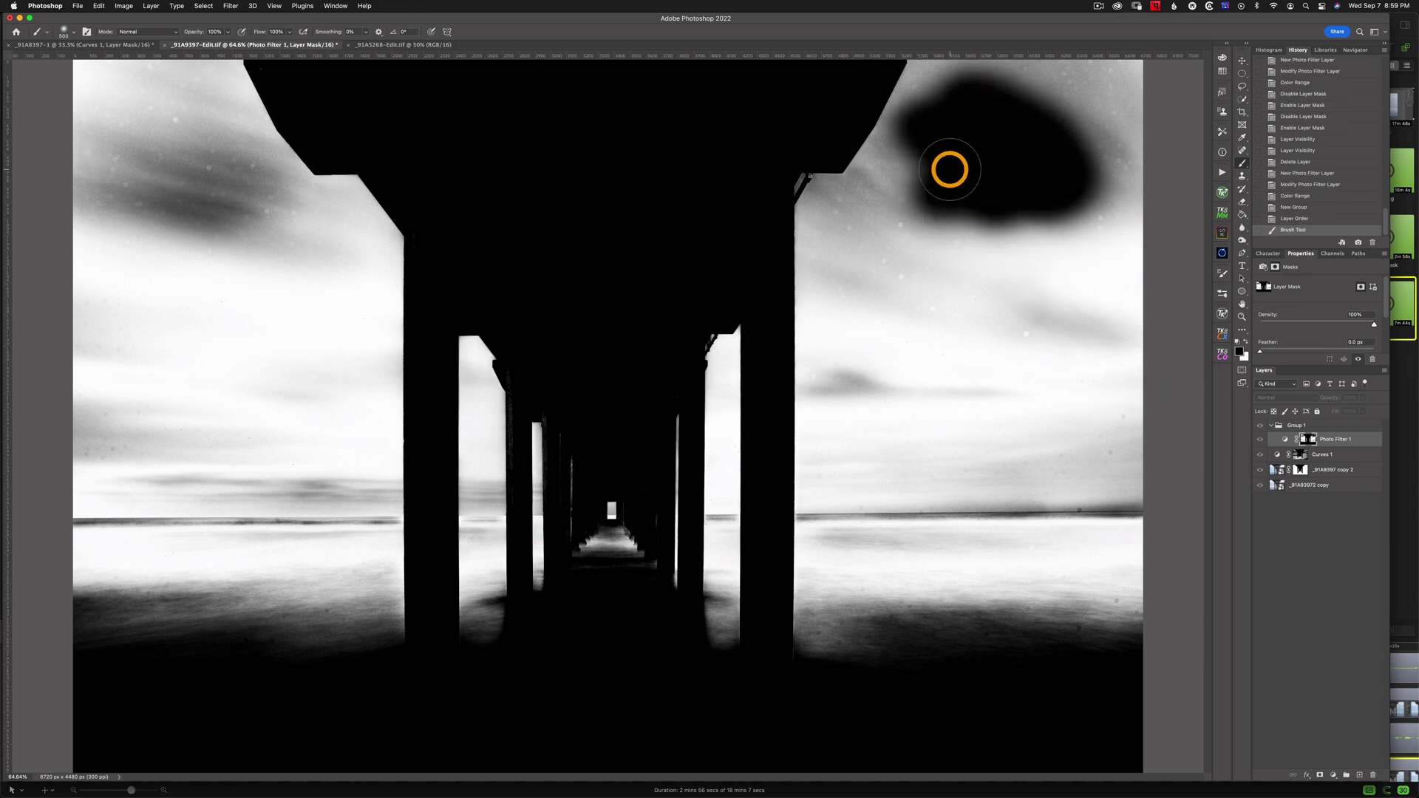
key(x)
mouse_move(960, 175)
mouse_down()
mouse_move(936, 138)
mouse_move(980, 121)
mouse_move(1005, 174)
mouse_up()
mouse_move(905, 131)
mouse_down()
mouse_move(956, 215)
mouse_move(929, 142)
mouse_move(963, 126)
mouse_move(979, 191)
mouse_up()
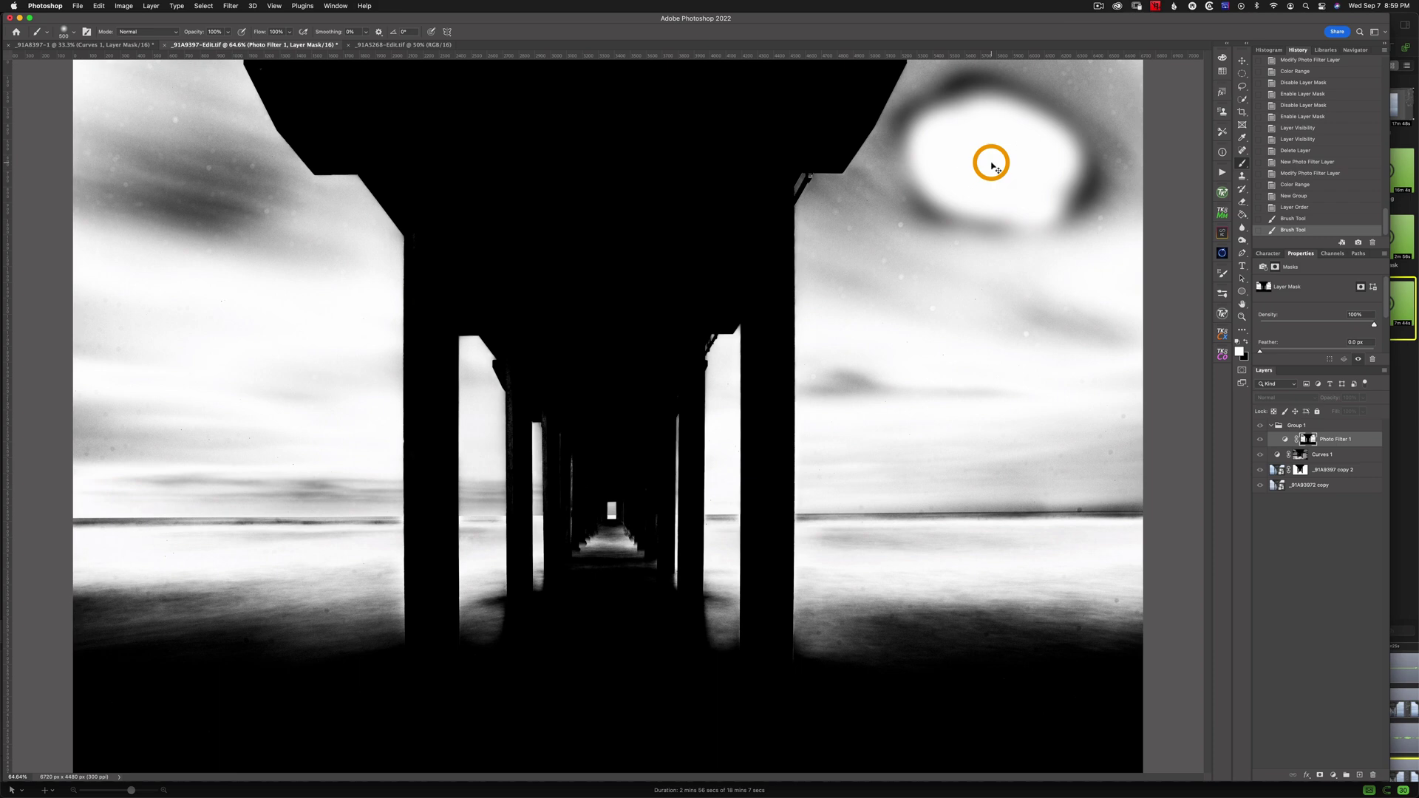
key(super+z)
key(super+z)
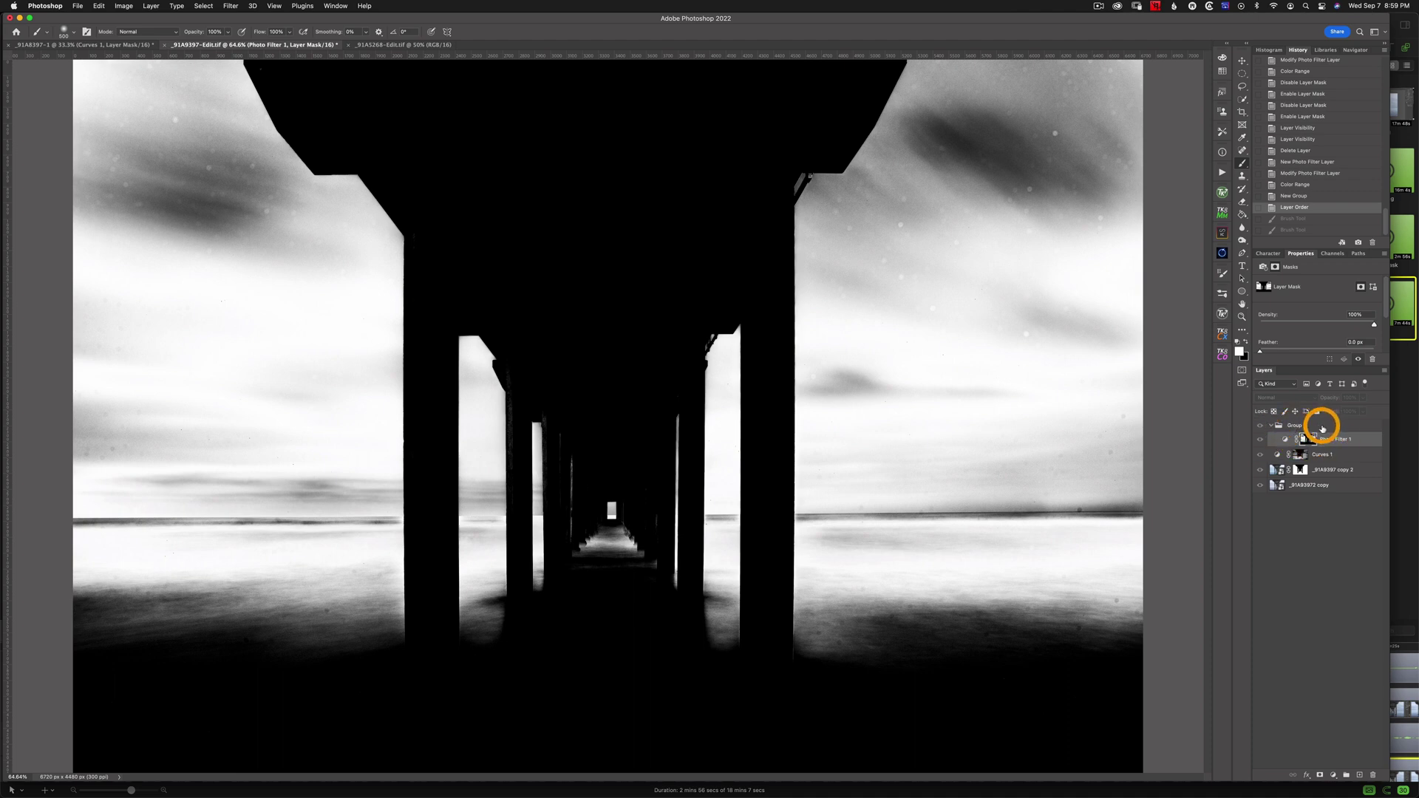
Add a layer mask to Group 1, reset colours to black/white, and brush two soft black strokes over the sky
click(1300, 424)
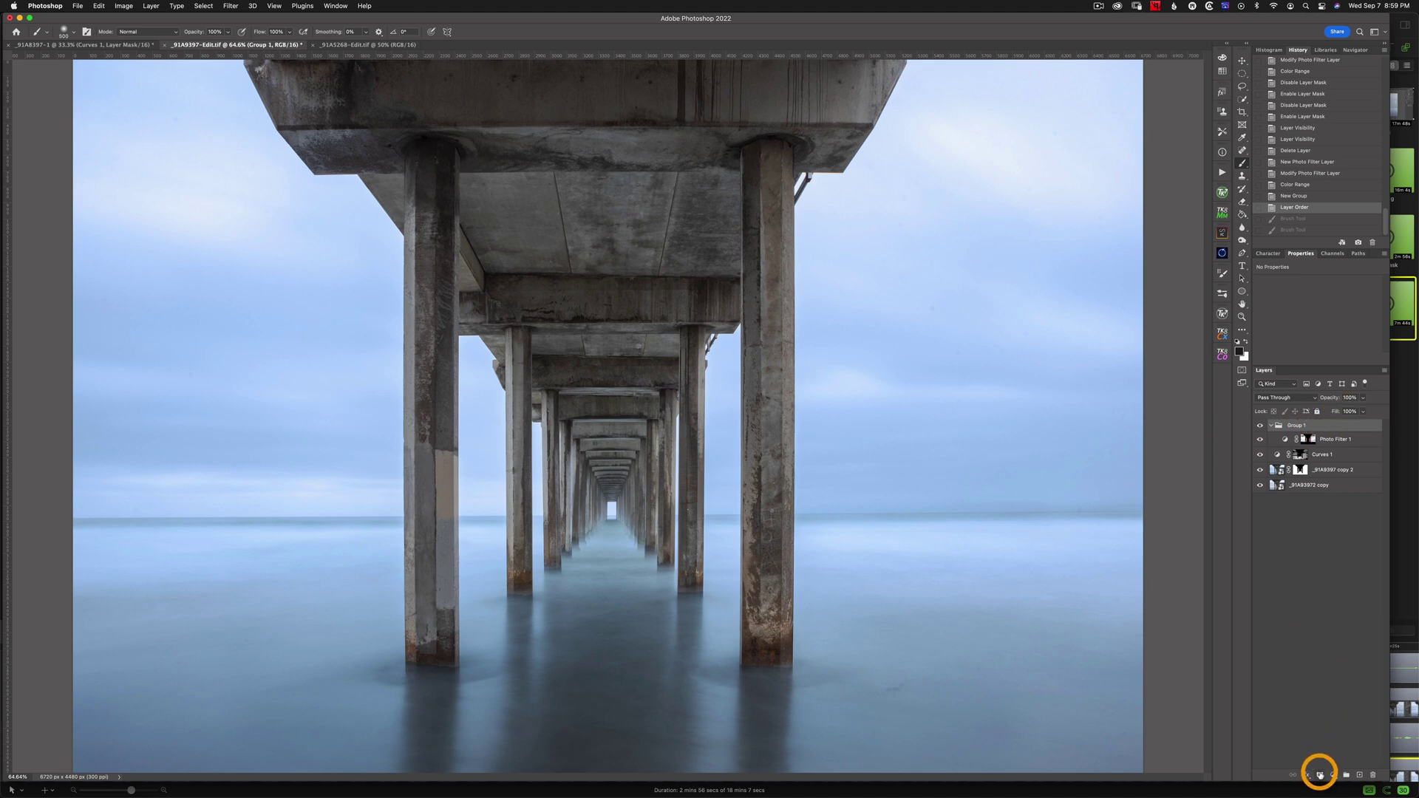
click(1321, 774)
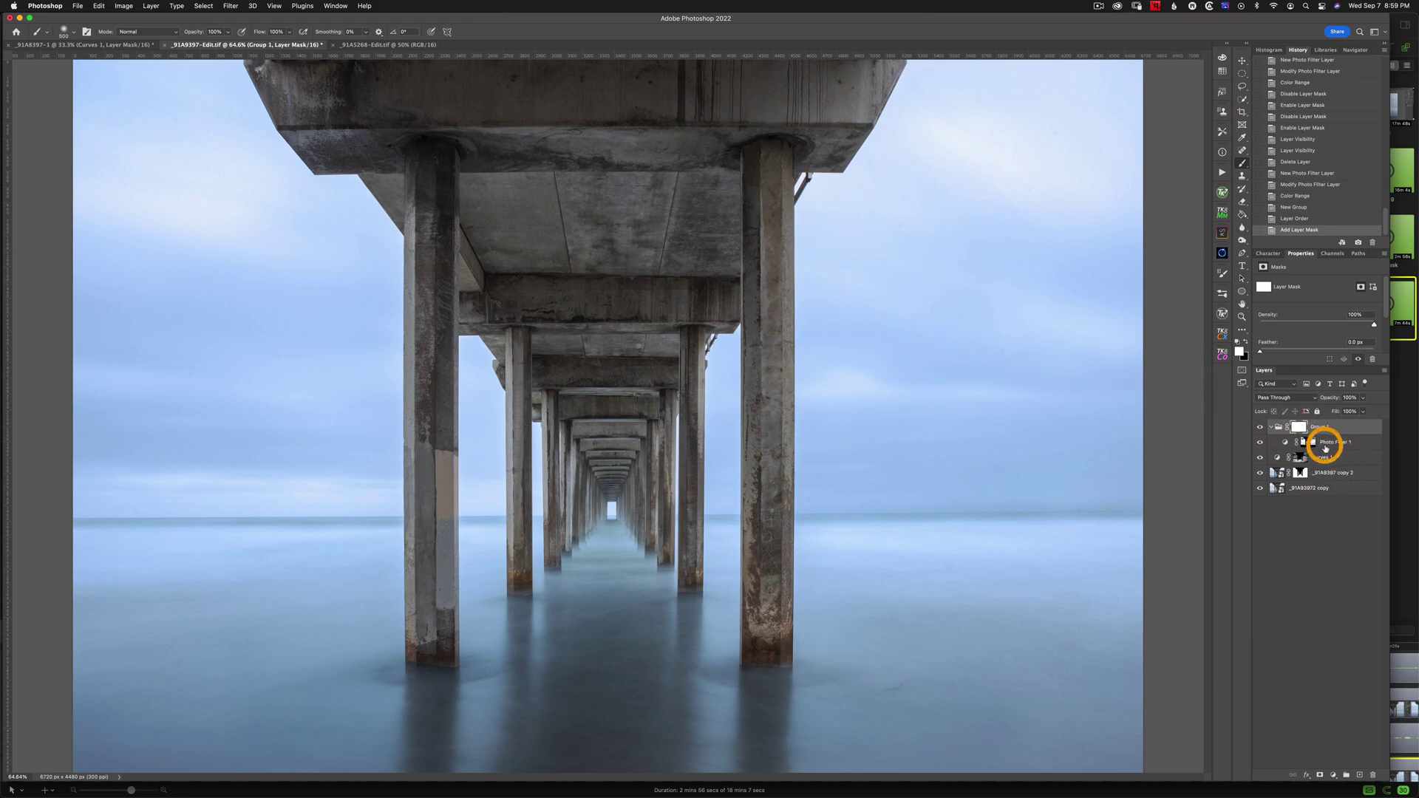
mouse_move(1293, 447)
mouse_down()
mouse_move(1311, 440)
mouse_move(1303, 429)
mouse_up()
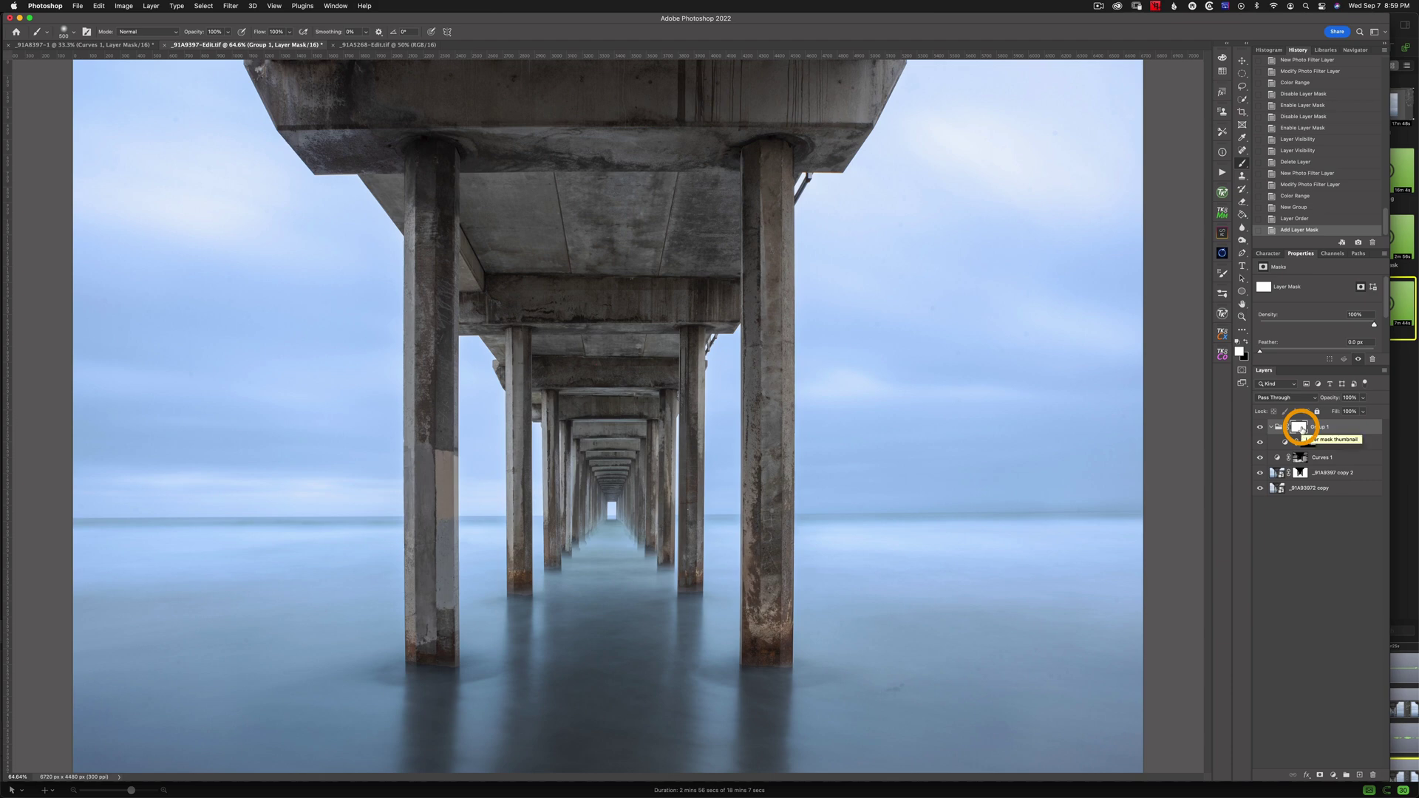
click(1245, 342)
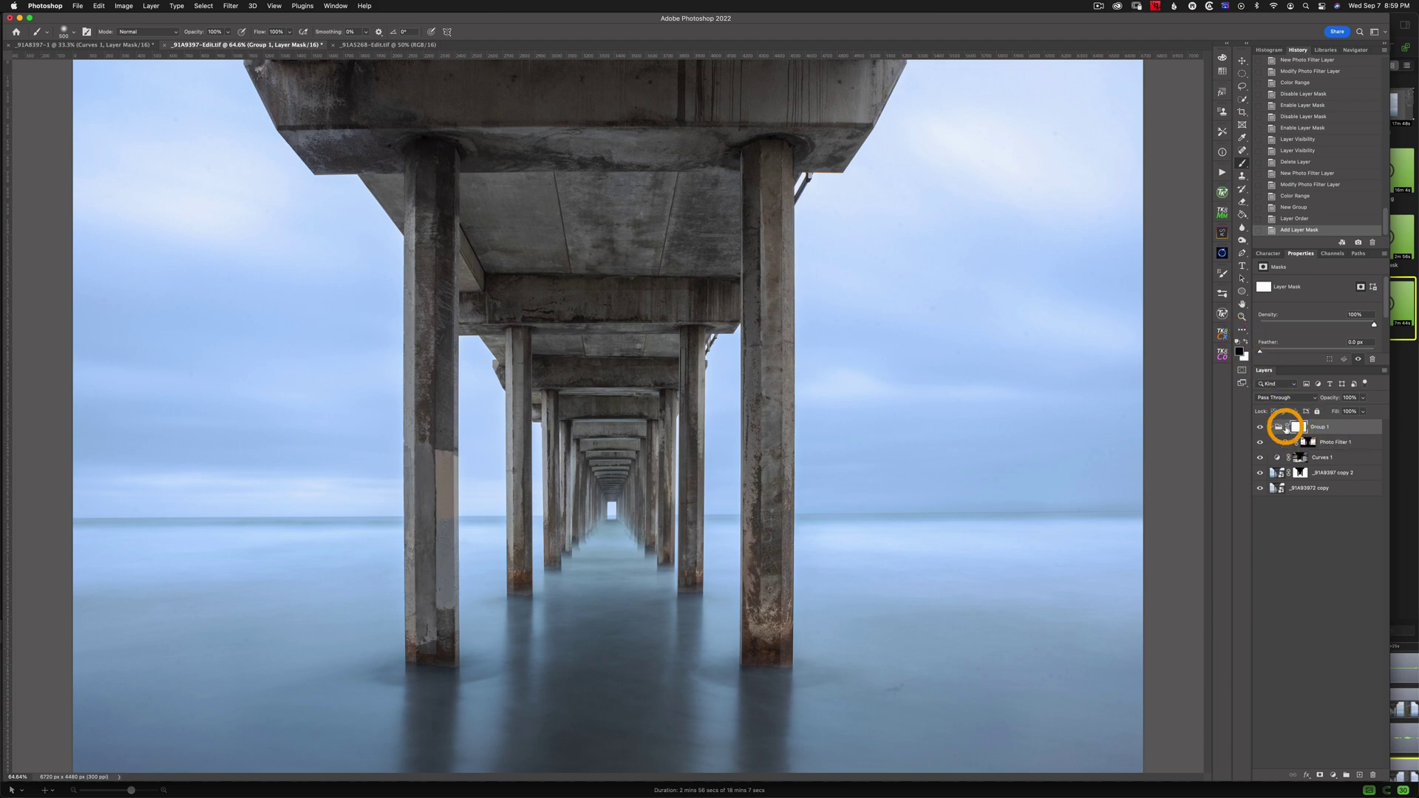
mouse_move(1035, 193)
mouse_down()
mouse_move(971, 152)
mouse_move(1083, 188)
mouse_move(1049, 167)
mouse_move(983, 214)
mouse_move(974, 146)
mouse_move(1081, 178)
mouse_move(986, 257)
mouse_move(963, 172)
mouse_up()
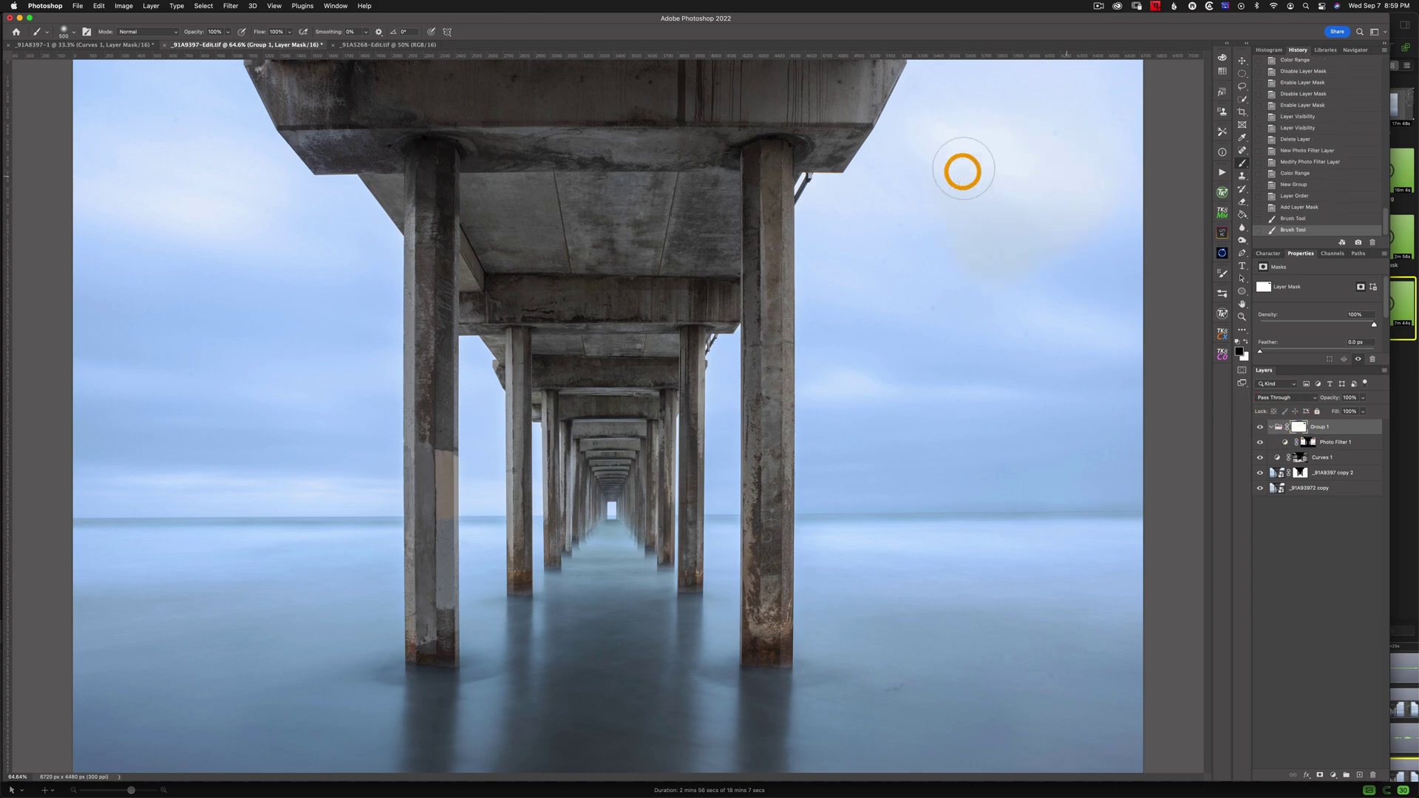
Raise the Photo Filter 1 density to 100%, keeping its name unchanged
double_click(1331, 443)
key(Return)
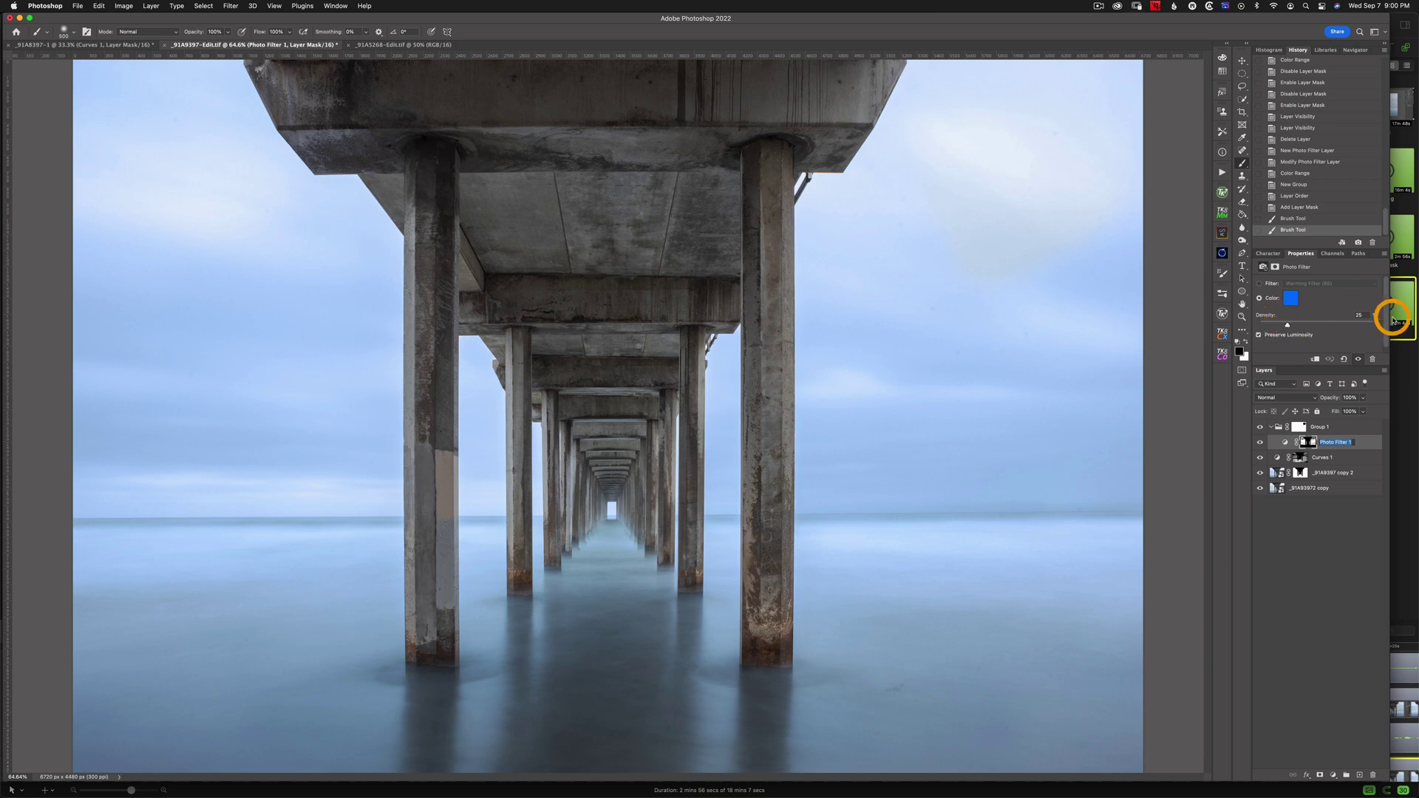
drag(1290, 323, 1375, 321)
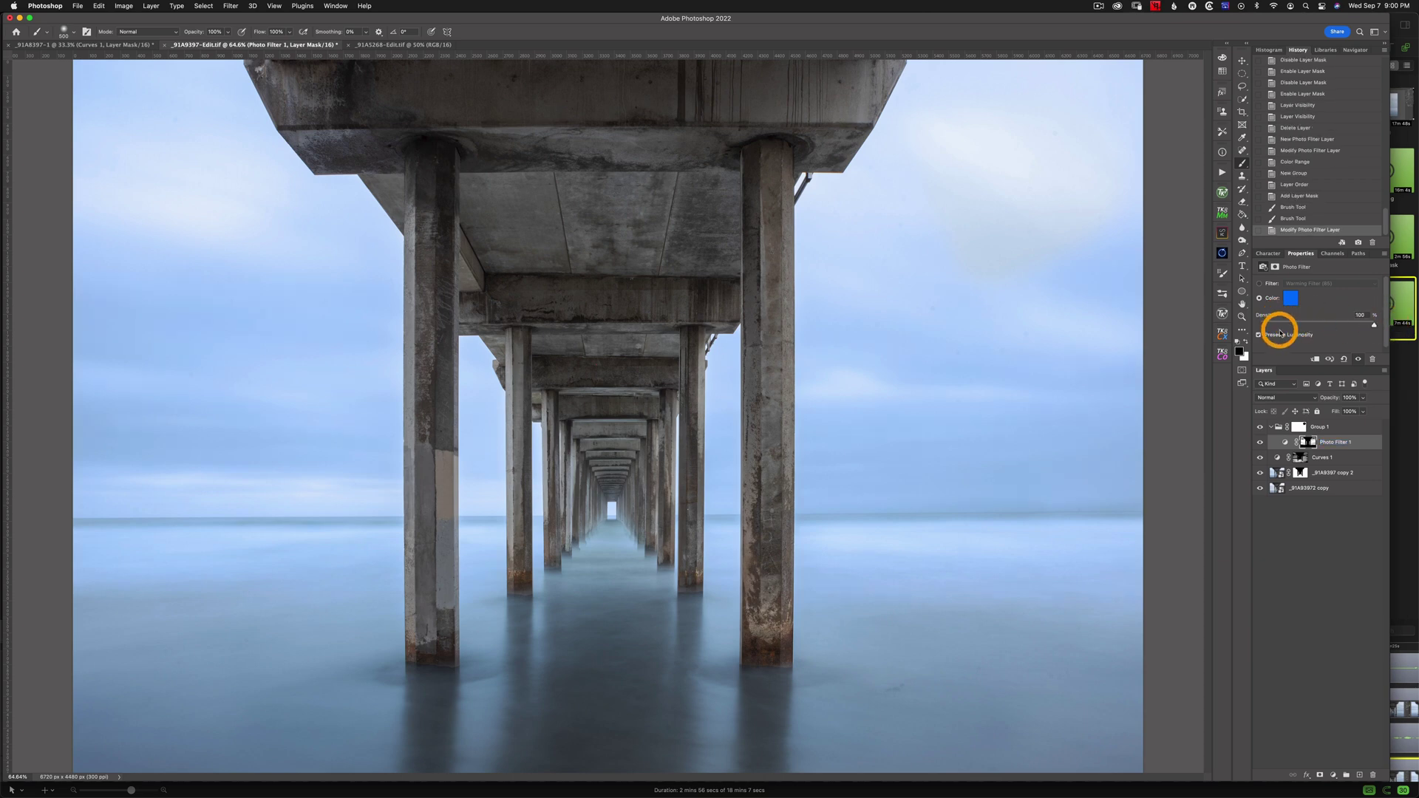
click(1376, 521)
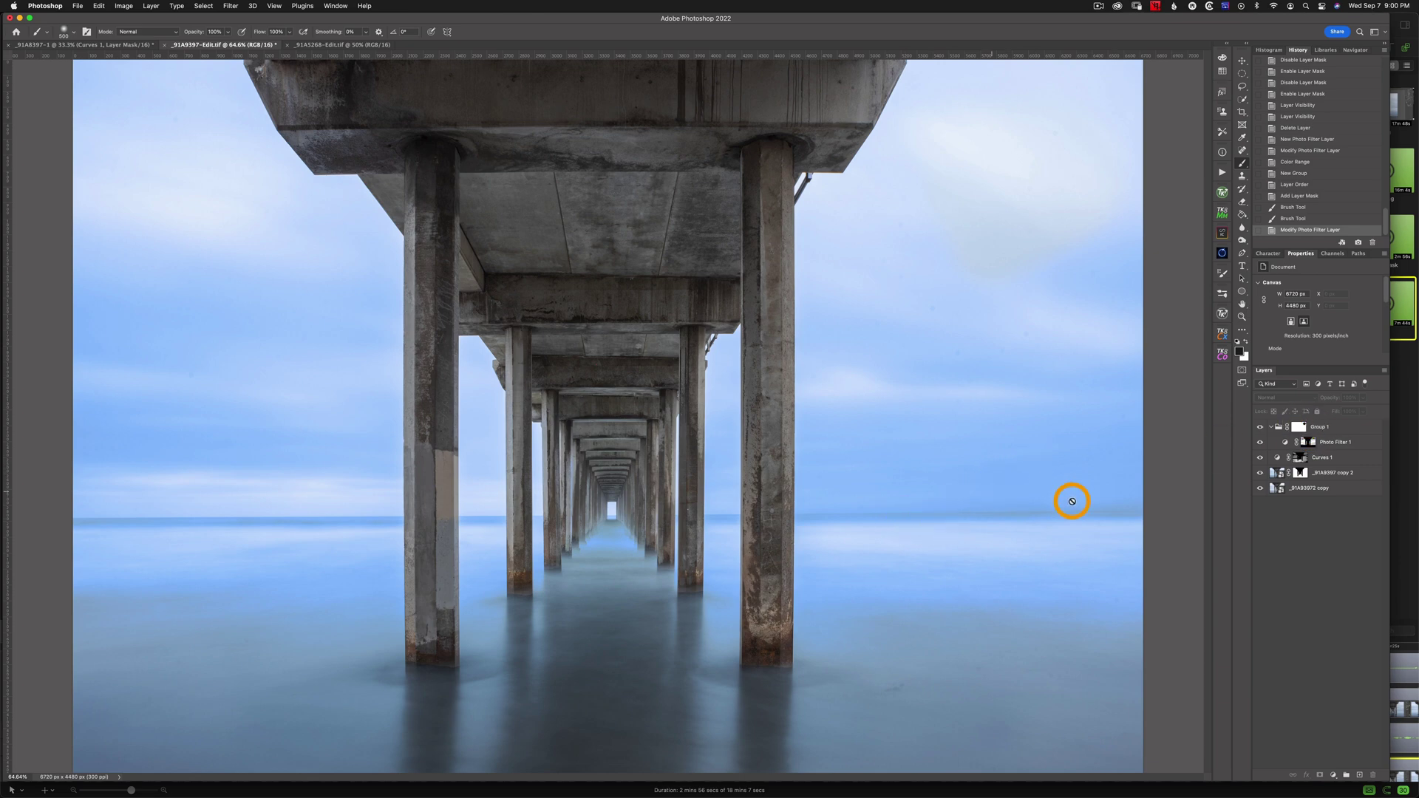
At 30% brush opacity, paint Group 1's mask across the sky, horizon, distant pillars and water
click(1299, 428)
click(215, 32)
text(30)
key(Return)
mouse_move(1123, 601)
mouse_down()
mouse_move(1030, 584)
mouse_move(855, 589)
mouse_move(836, 477)
mouse_move(716, 437)
mouse_move(783, 358)
mouse_move(1007, 326)
mouse_move(1055, 278)
mouse_move(370, 574)
mouse_up()
mouse_move(589, 534)
mouse_down()
mouse_move(665, 529)
mouse_move(709, 434)
mouse_move(510, 558)
mouse_move(441, 579)
mouse_move(275, 579)
mouse_move(554, 539)
mouse_move(218, 554)
mouse_move(18, 525)
mouse_move(421, 472)
mouse_move(253, 447)
mouse_move(310, 390)
mouse_move(281, 623)
mouse_move(22, 589)
mouse_move(195, 621)
mouse_up()
mouse_move(559, 604)
mouse_down()
mouse_move(596, 543)
mouse_move(630, 557)
mouse_move(812, 543)
mouse_move(825, 528)
mouse_move(764, 520)
mouse_move(1078, 367)
mouse_up()
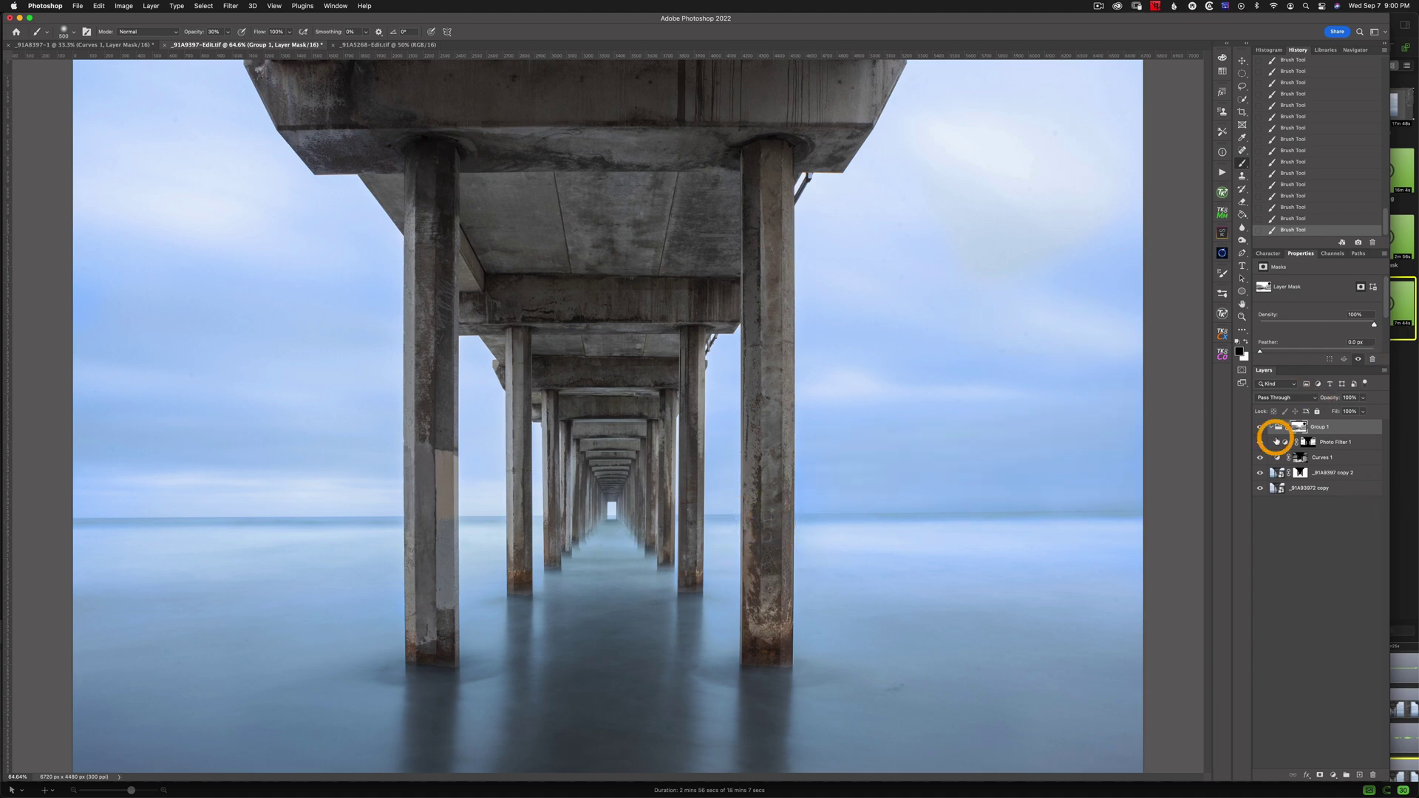
mouse_move(961, 340)
mouse_down()
mouse_move(857, 343)
mouse_move(1100, 272)
mouse_move(1018, 291)
mouse_move(183, 337)
mouse_move(7, 231)
mouse_move(140, 303)
mouse_move(301, 219)
mouse_move(414, 263)
mouse_up()
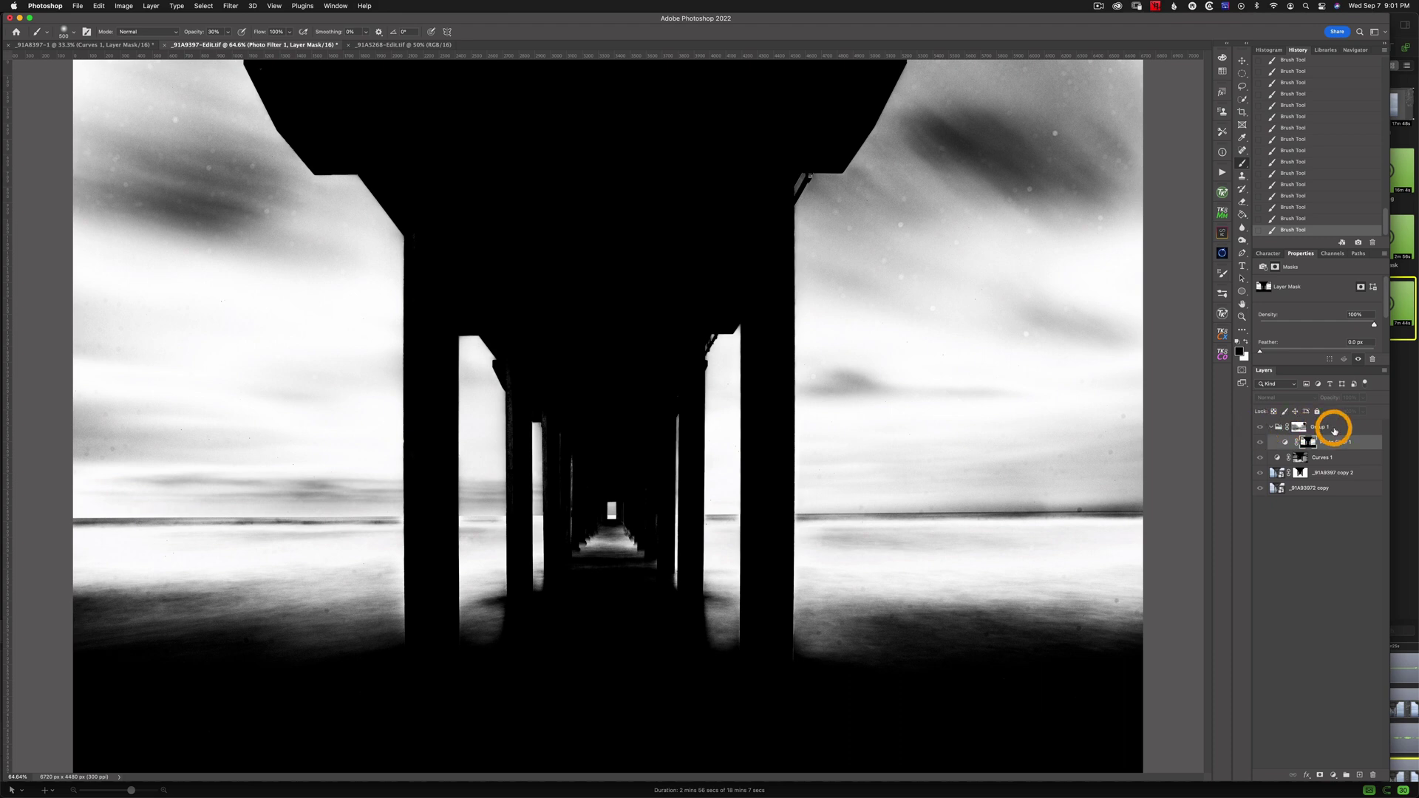
Preview the pier, Curves 1 and Photo Filter masks as red overlays, then return to the full-colour view with black as foreground
click(1272, 474)
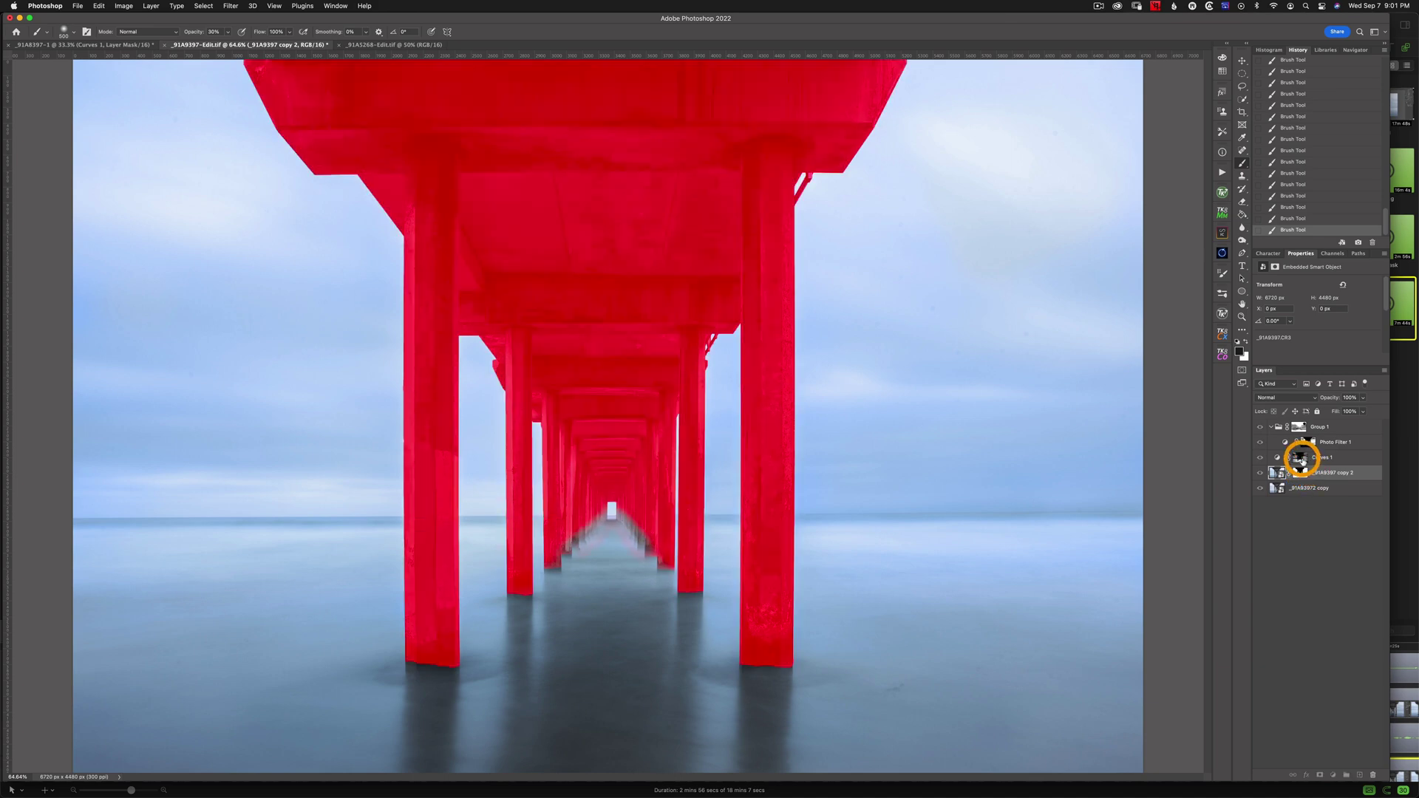
click(1301, 459)
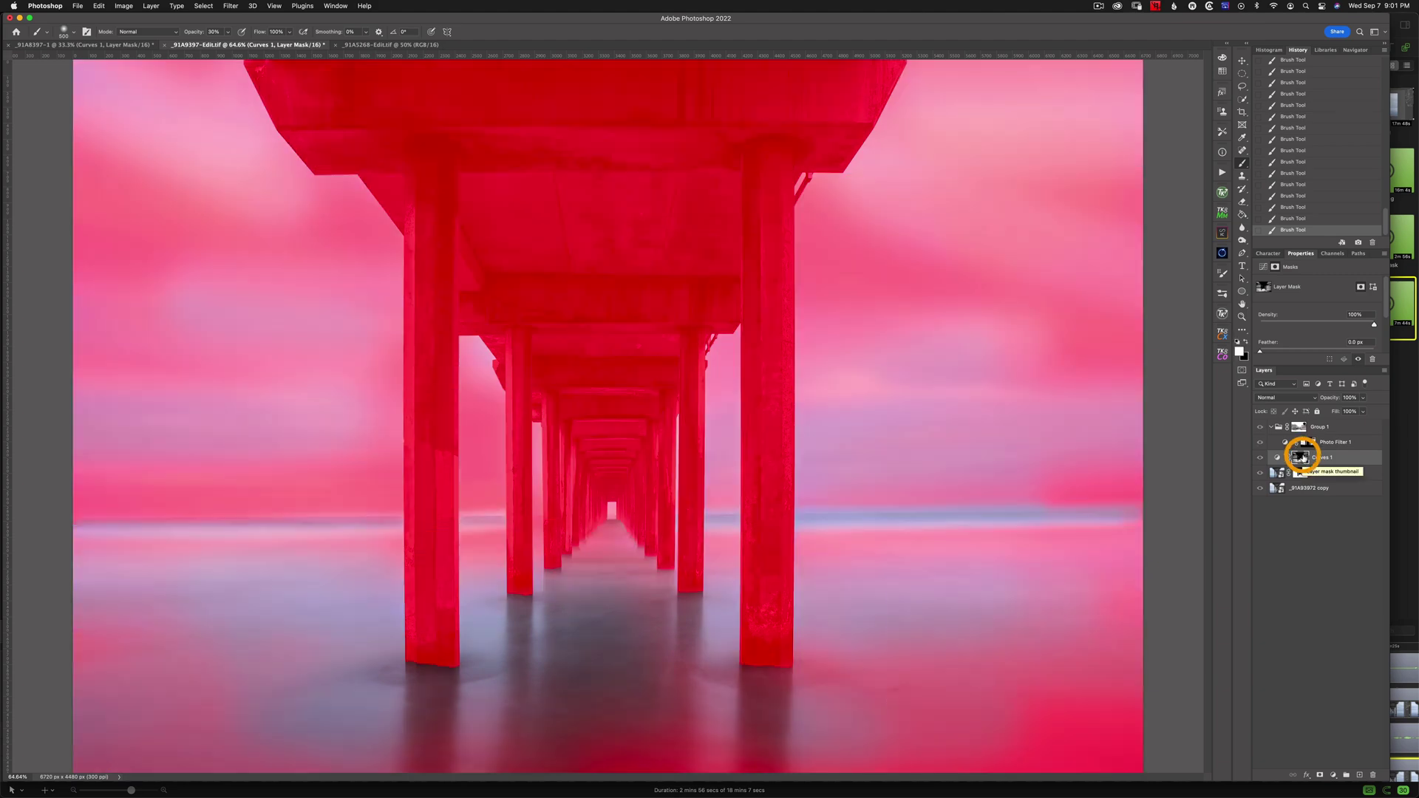
click(1305, 443)
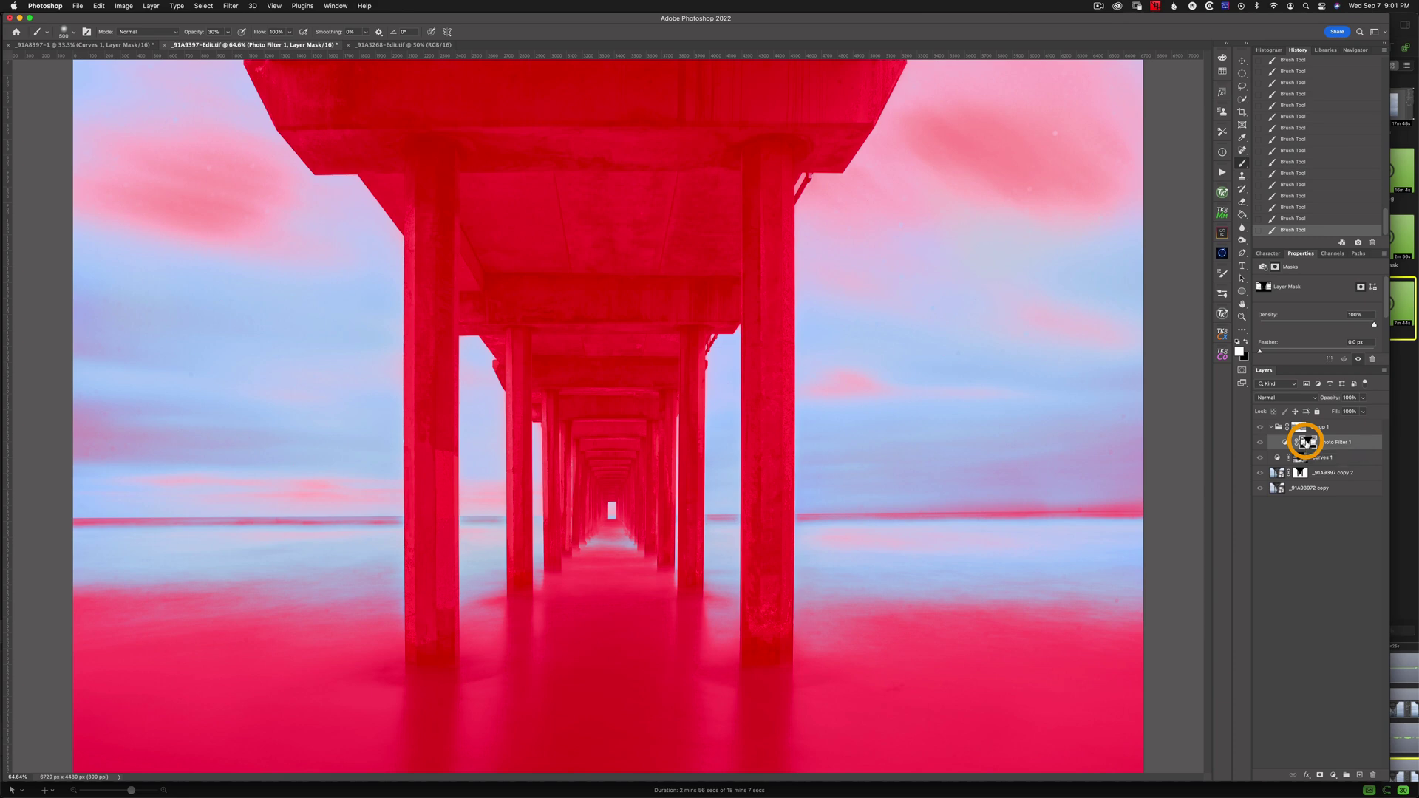
key(backslash)
key(x)
key(backslash)
key(backslash)
key(x)
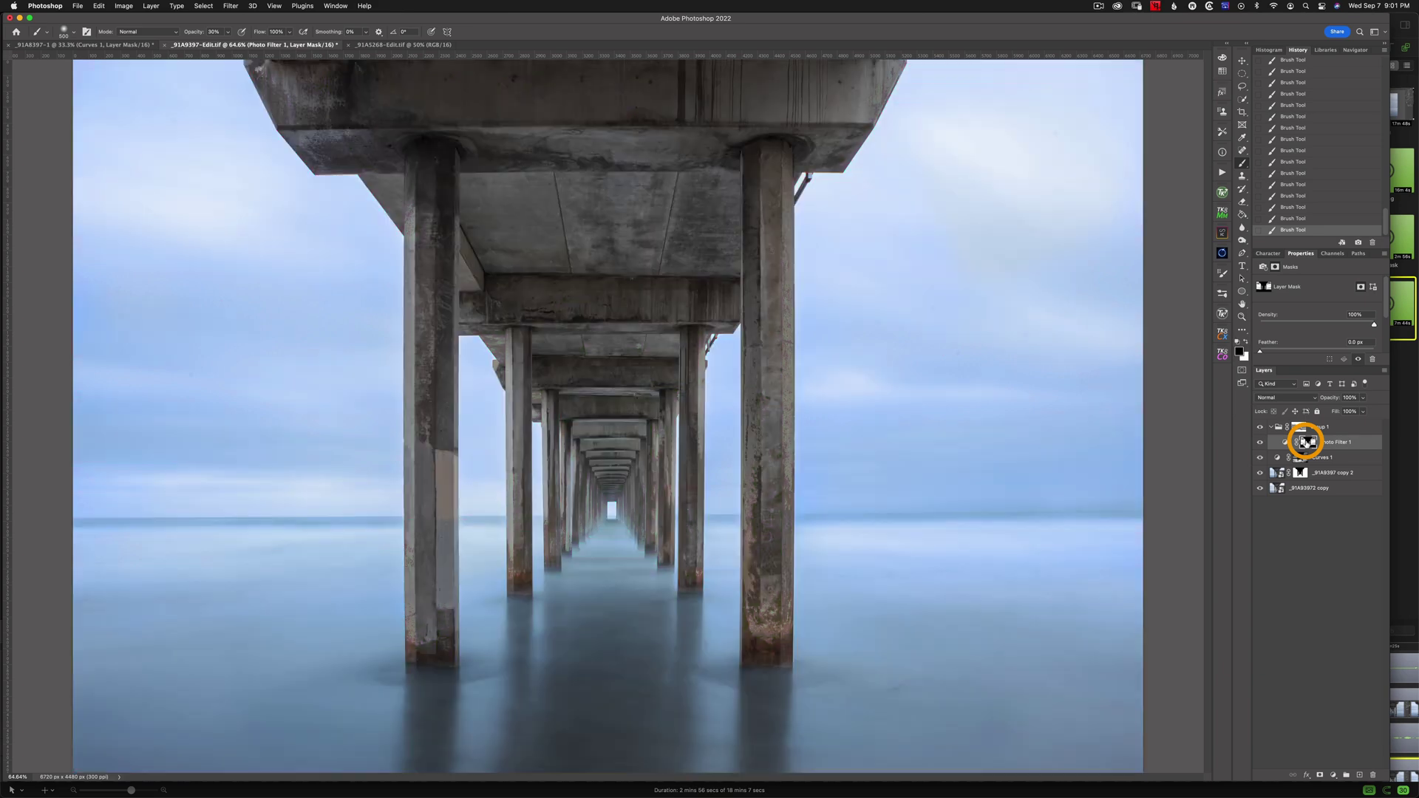